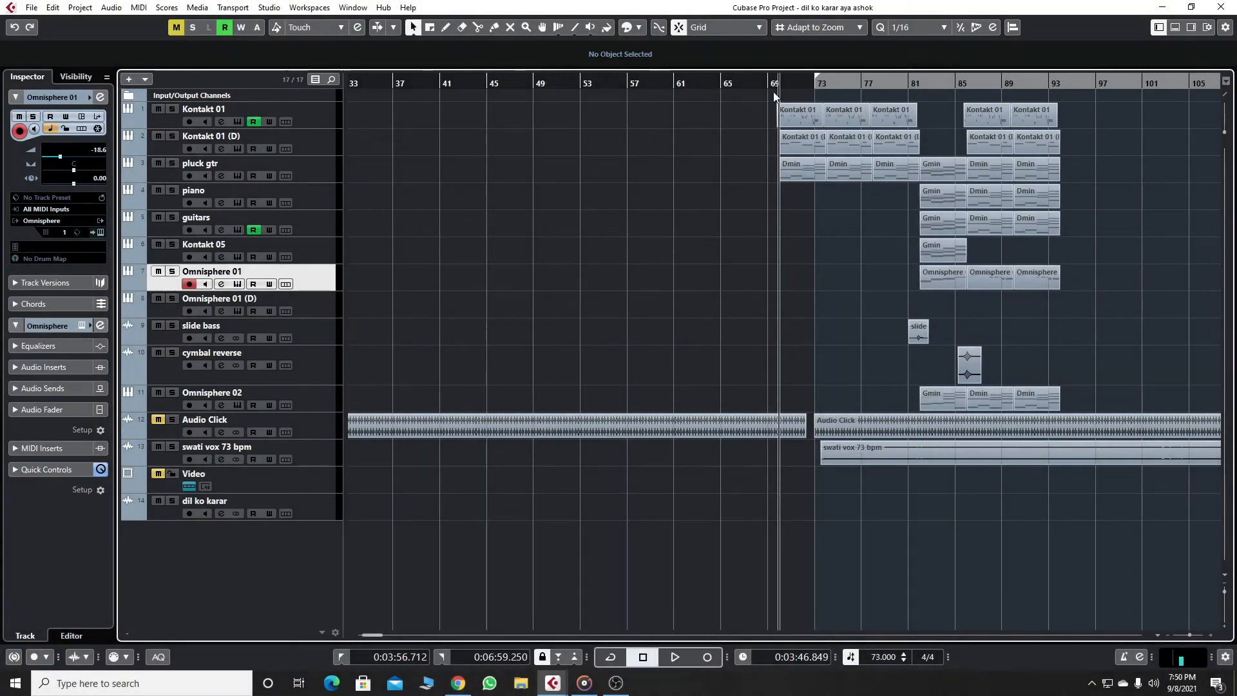
Place the playhead at the start of the first Kontakt 01 part and bypass that track's Valhalla reverb insert.
scroll(774, 96, up, 6)
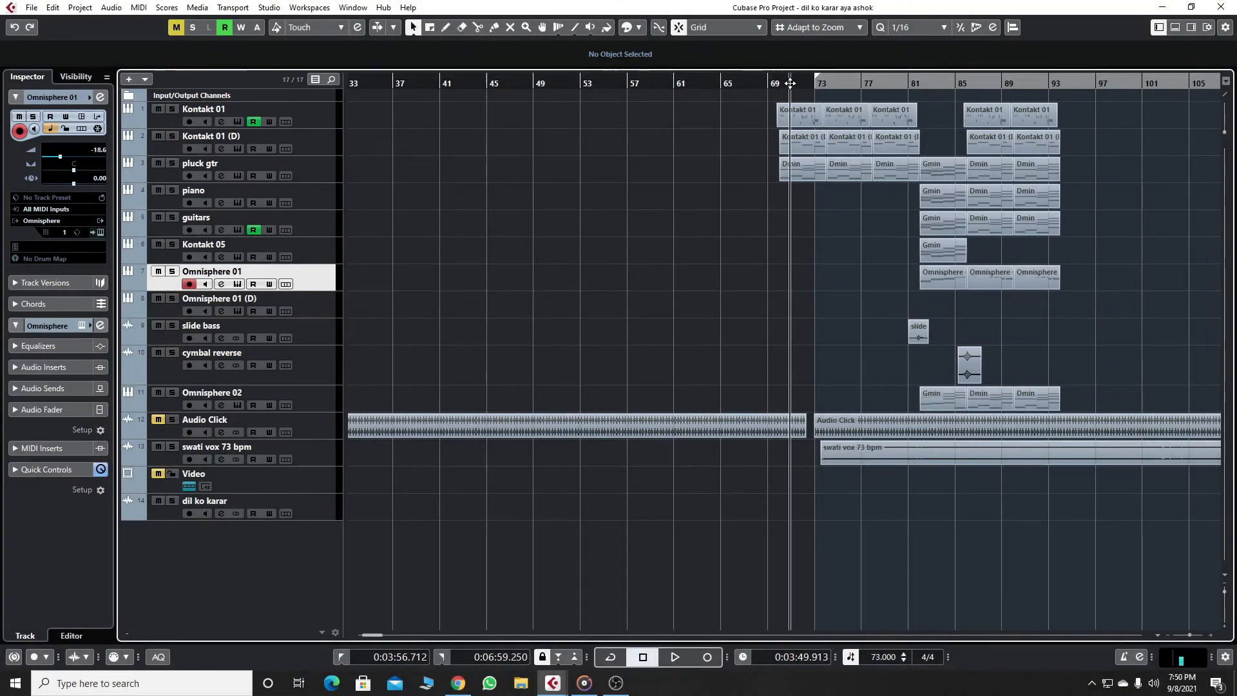
drag(770, 117, 766, 117)
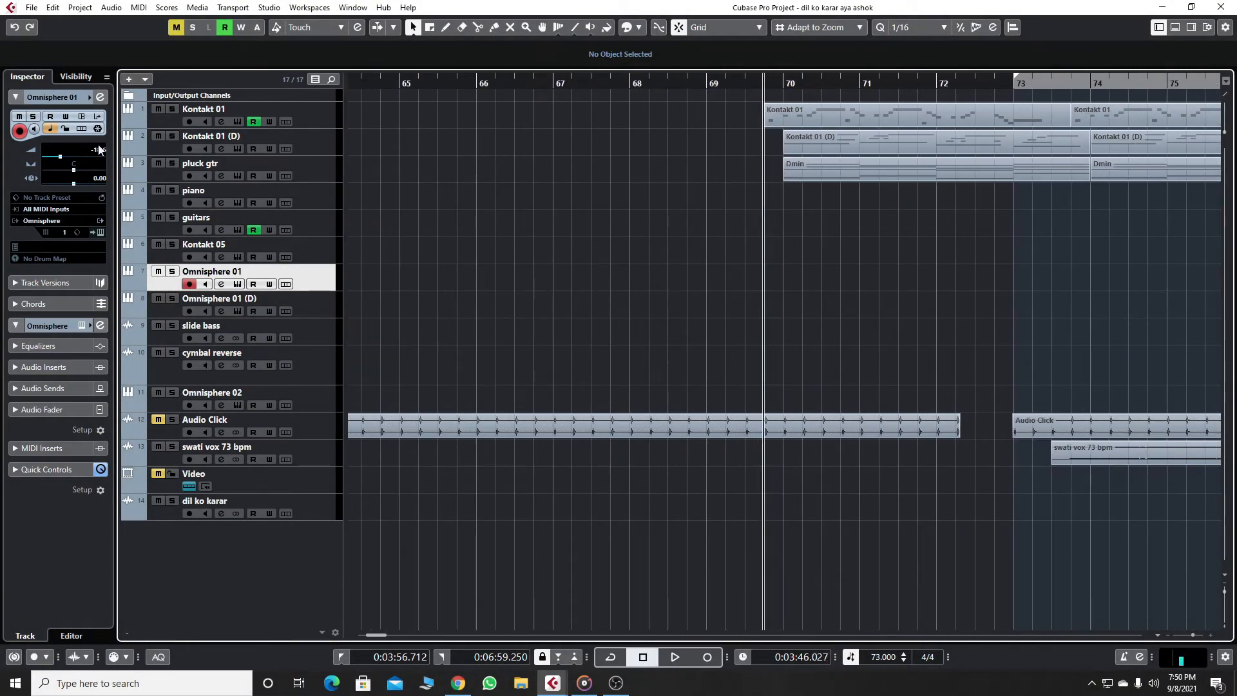
click(222, 123)
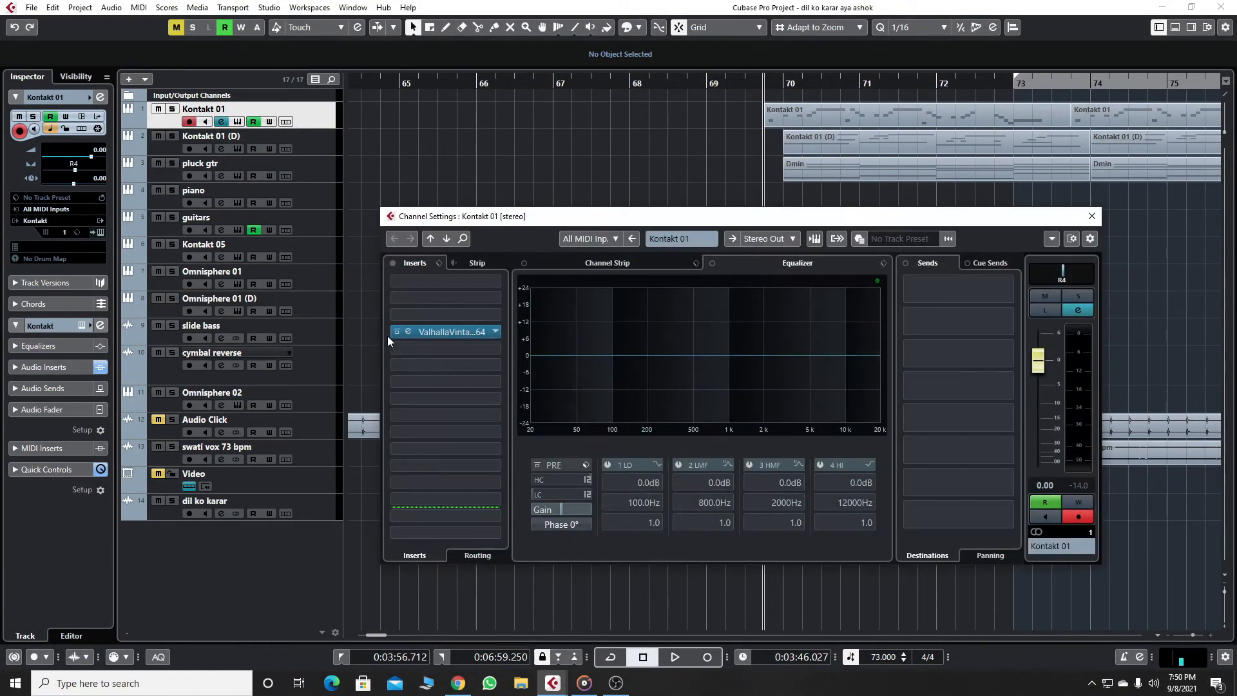
click(1091, 216)
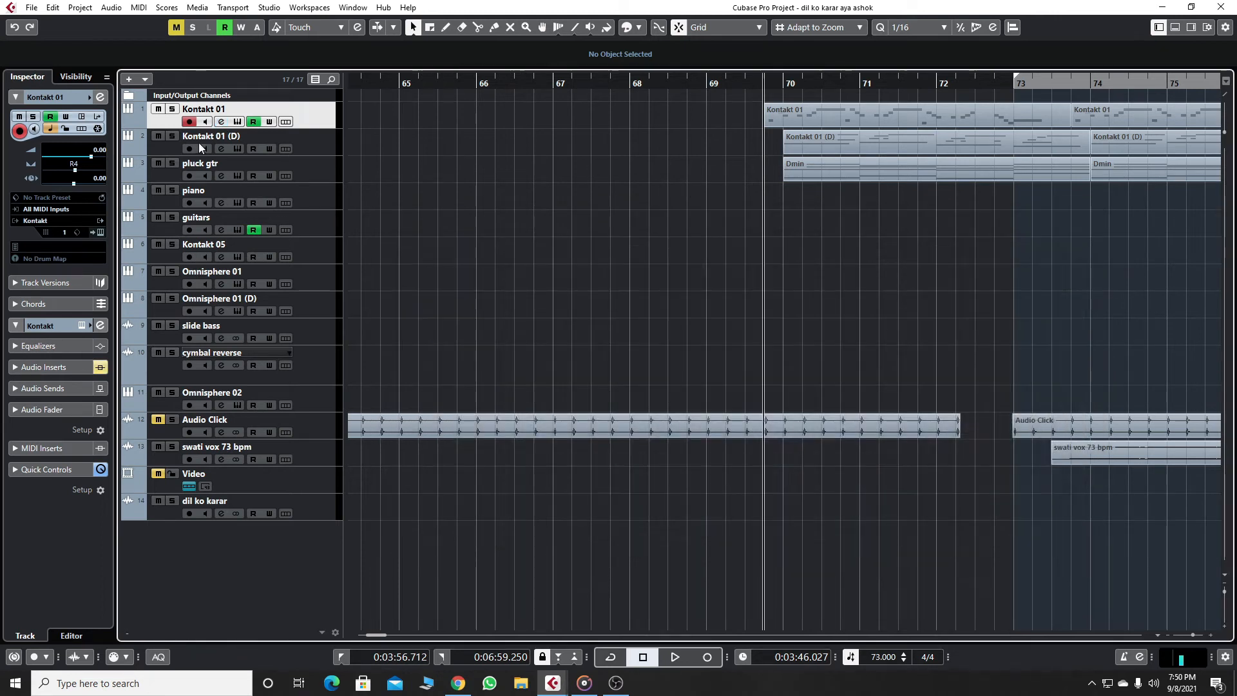
Inspect the Evolution Steel Strings instrument on the Kontakt 01 track and play the track back in solo.
click(238, 122)
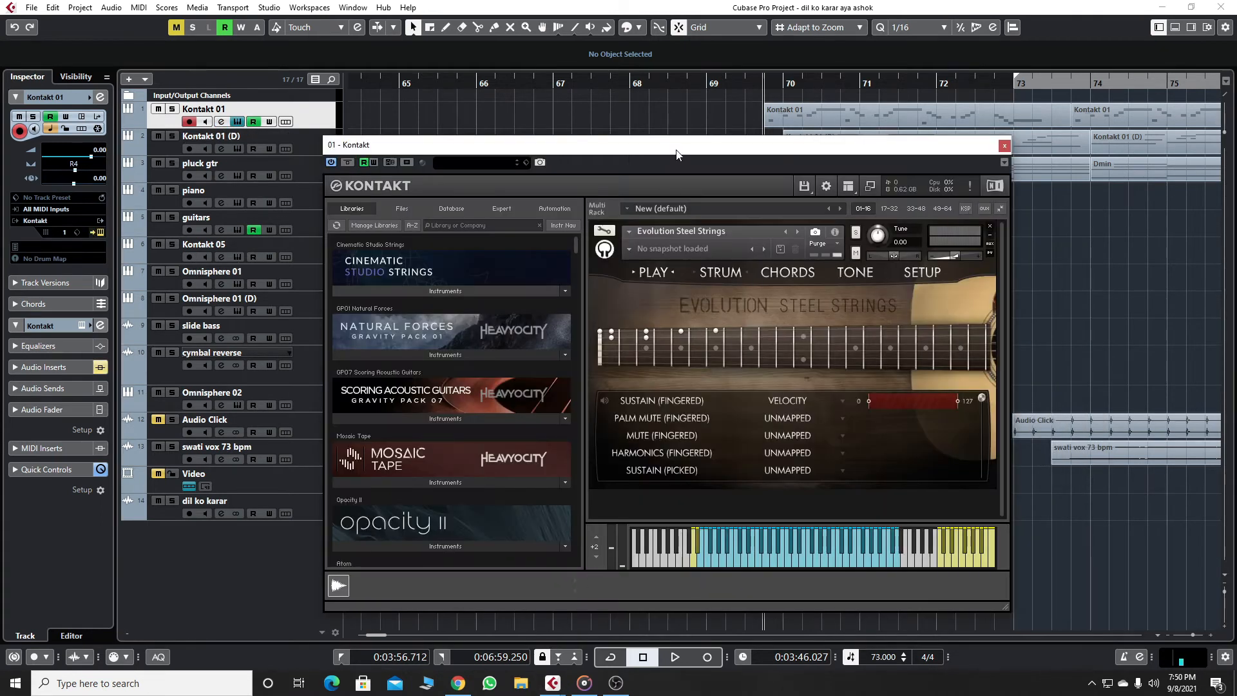
drag(677, 155, 502, 181)
key(s)
key(space)
drag(660, 174, 733, 159)
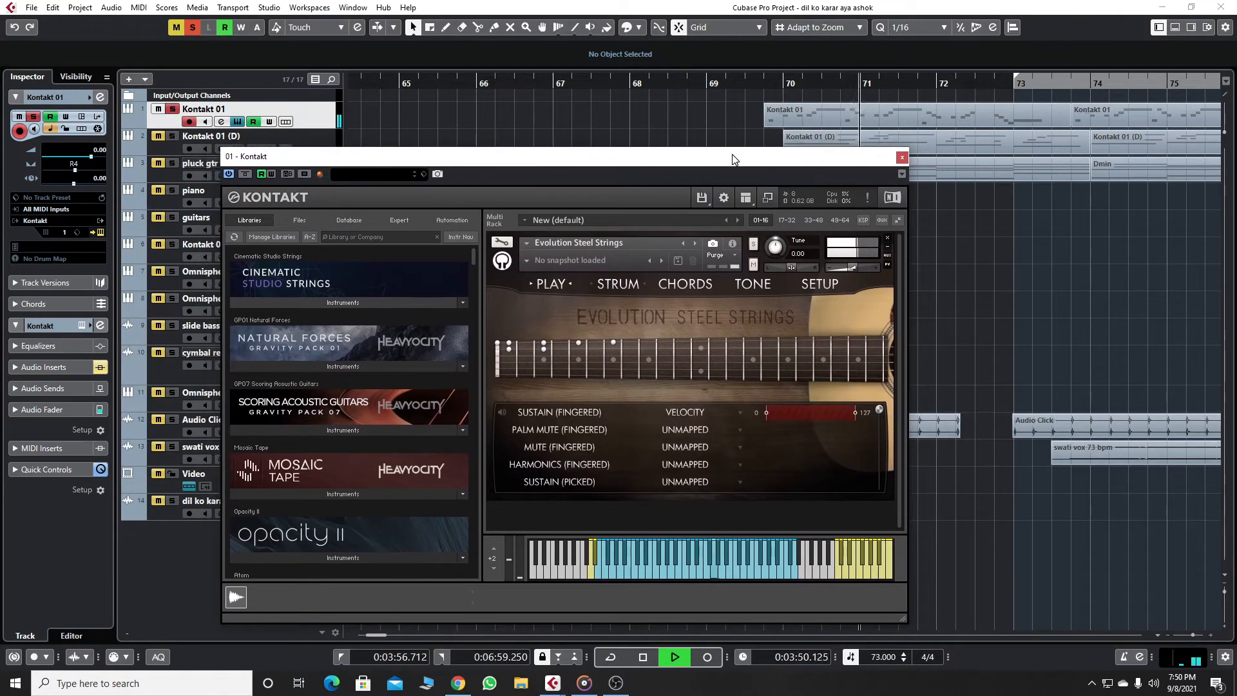
click(901, 157)
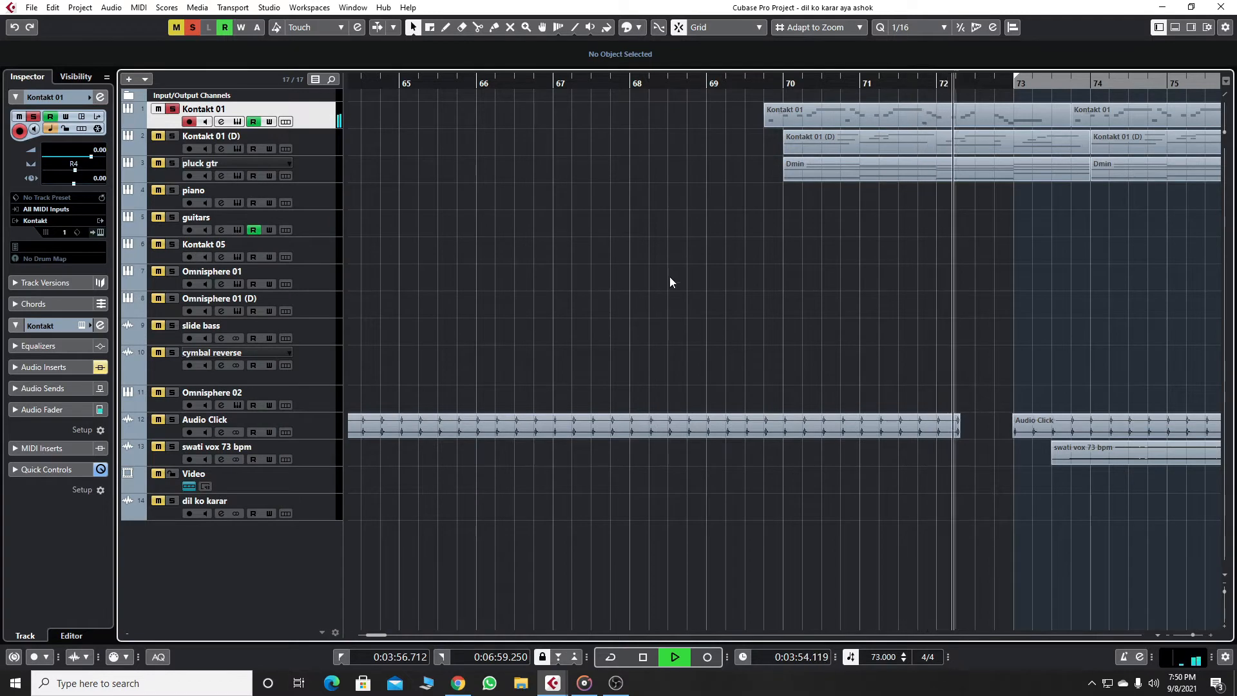
key(g)
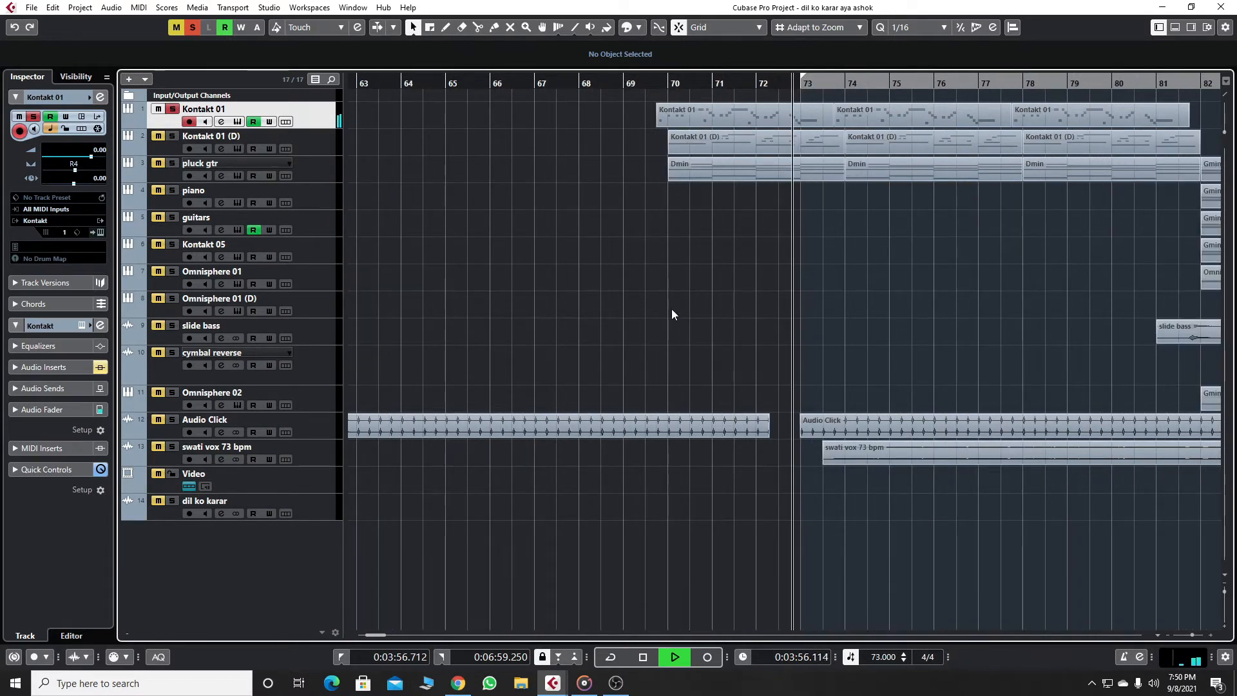
key(space)
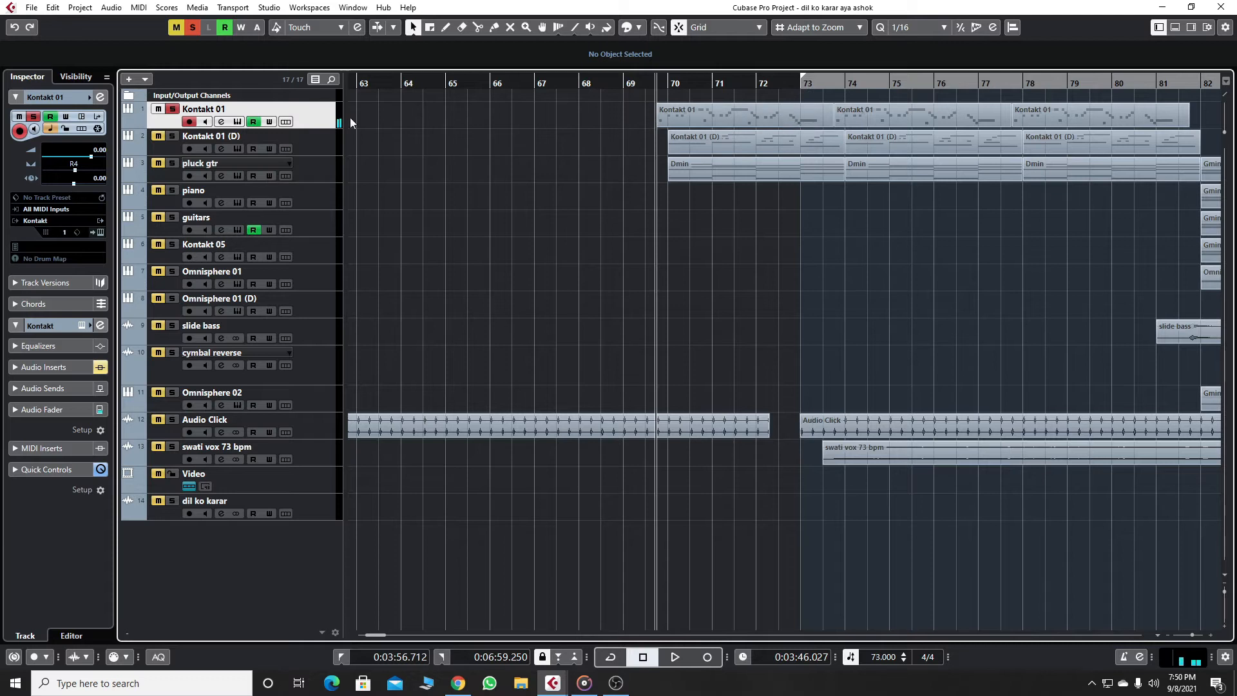
Reactivate the Valhalla reverb insert on Kontakt 01, listen to the track briefly, and turn its solo off.
click(220, 122)
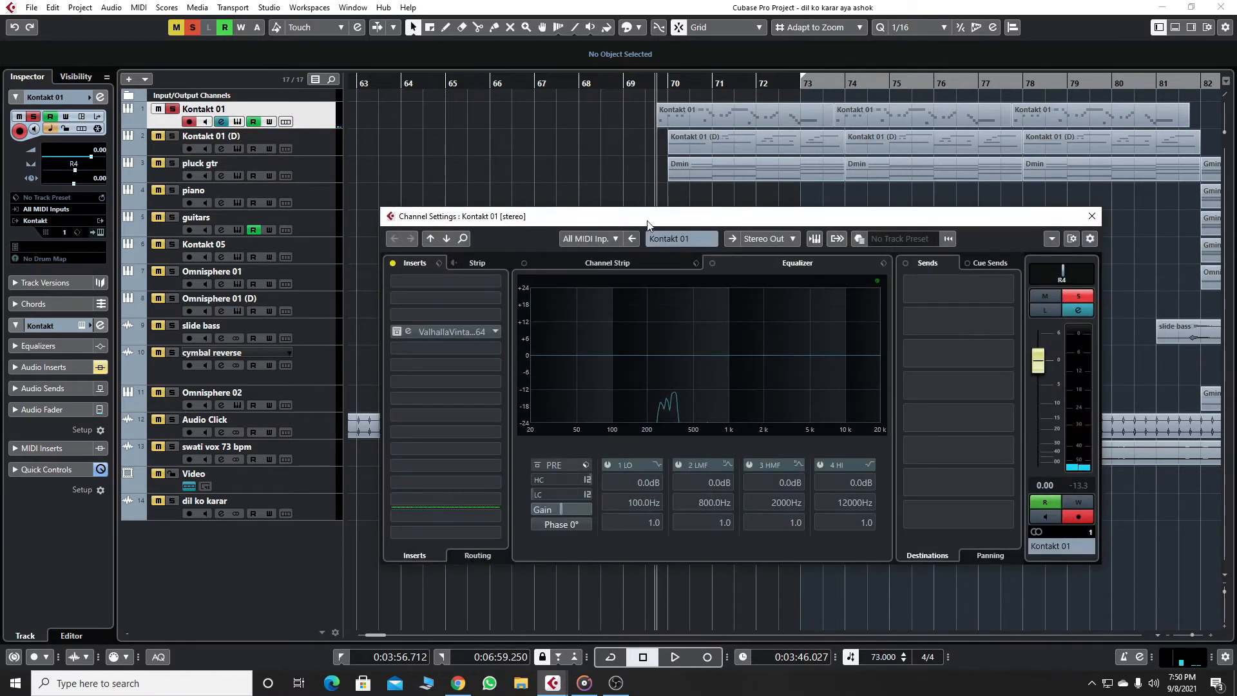
drag(642, 219, 654, 214)
click(408, 327)
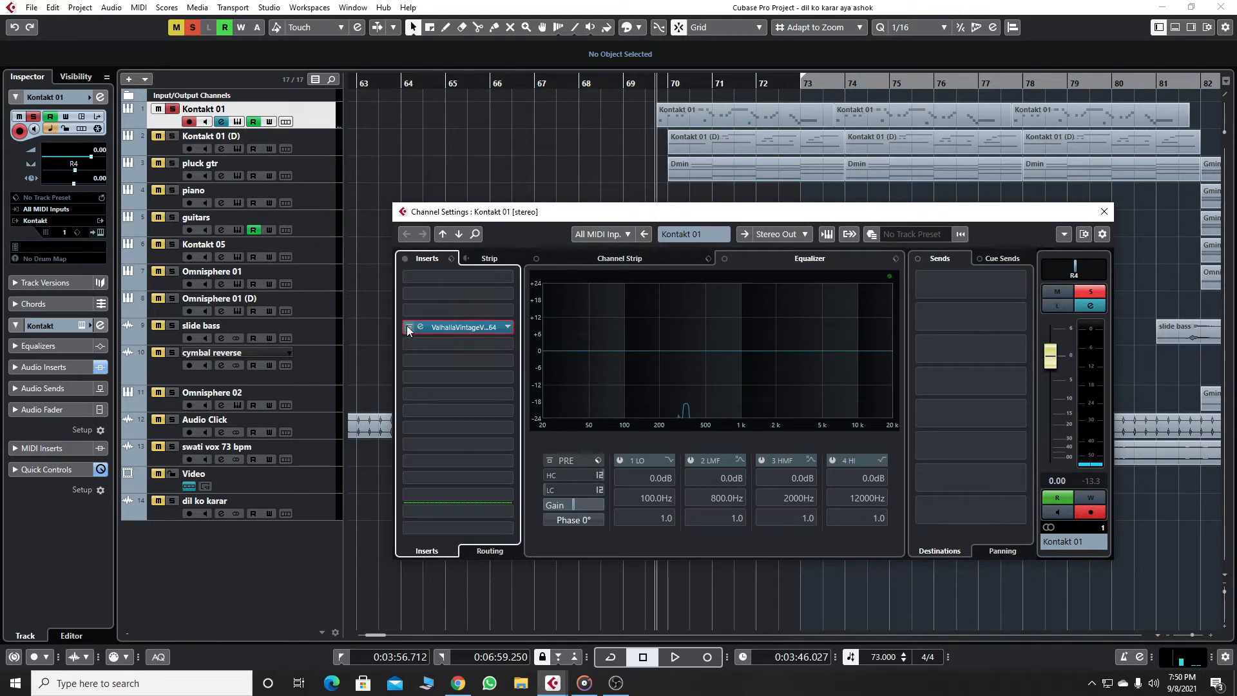
click(1093, 291)
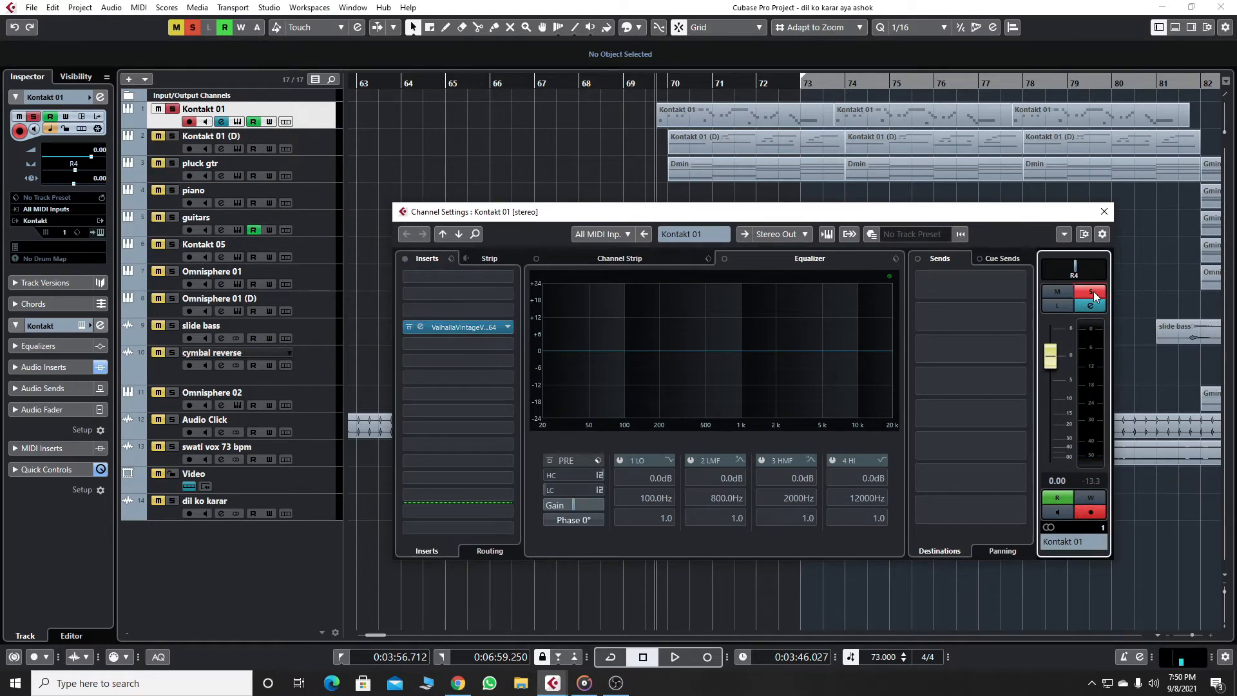
key(space)
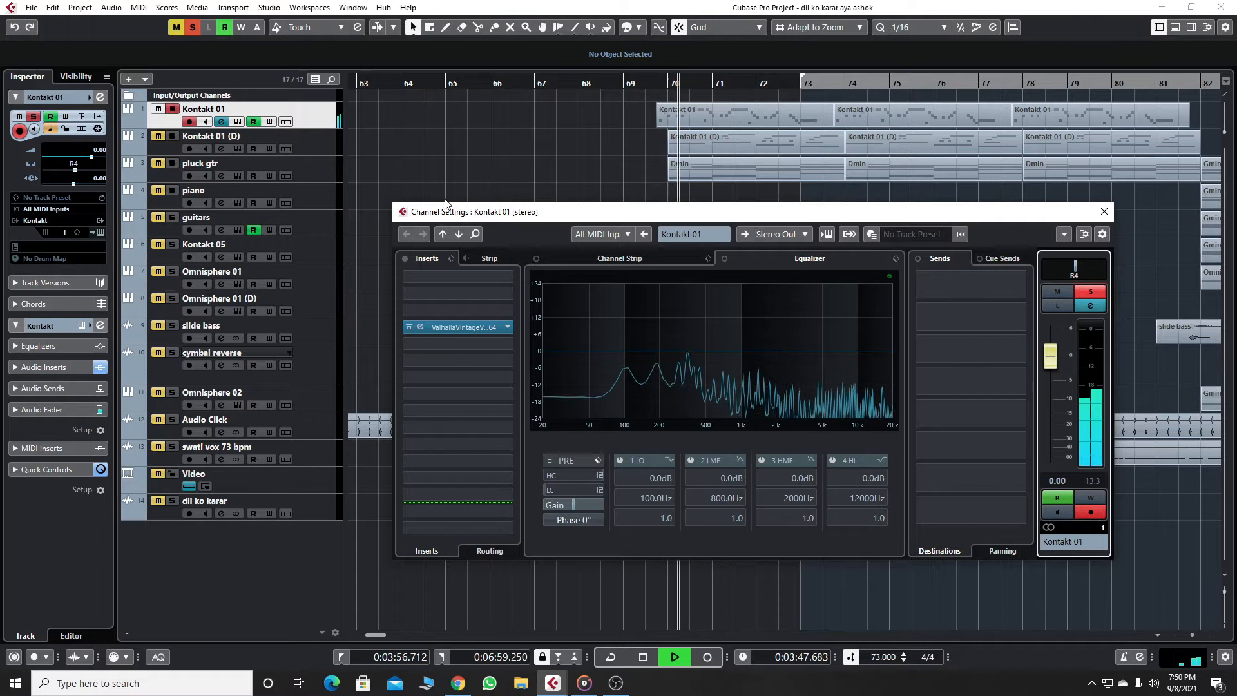
key(space)
click(1090, 291)
click(1104, 212)
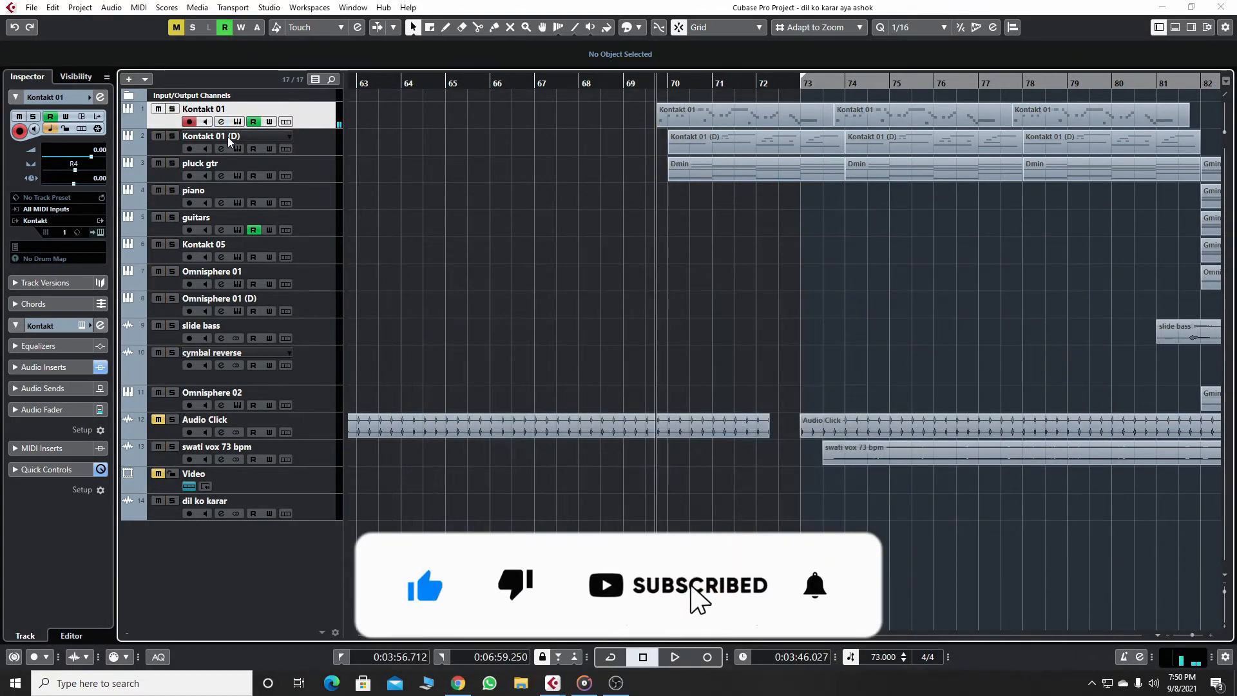
Position the playhead just before bar 70, near the start of the first Kontakt 01 part.
mouse_move(659, 76)
mouse_down()
mouse_move(668, 94)
mouse_move(650, 84)
mouse_up()
drag(635, 147, 711, 214)
click(682, 241)
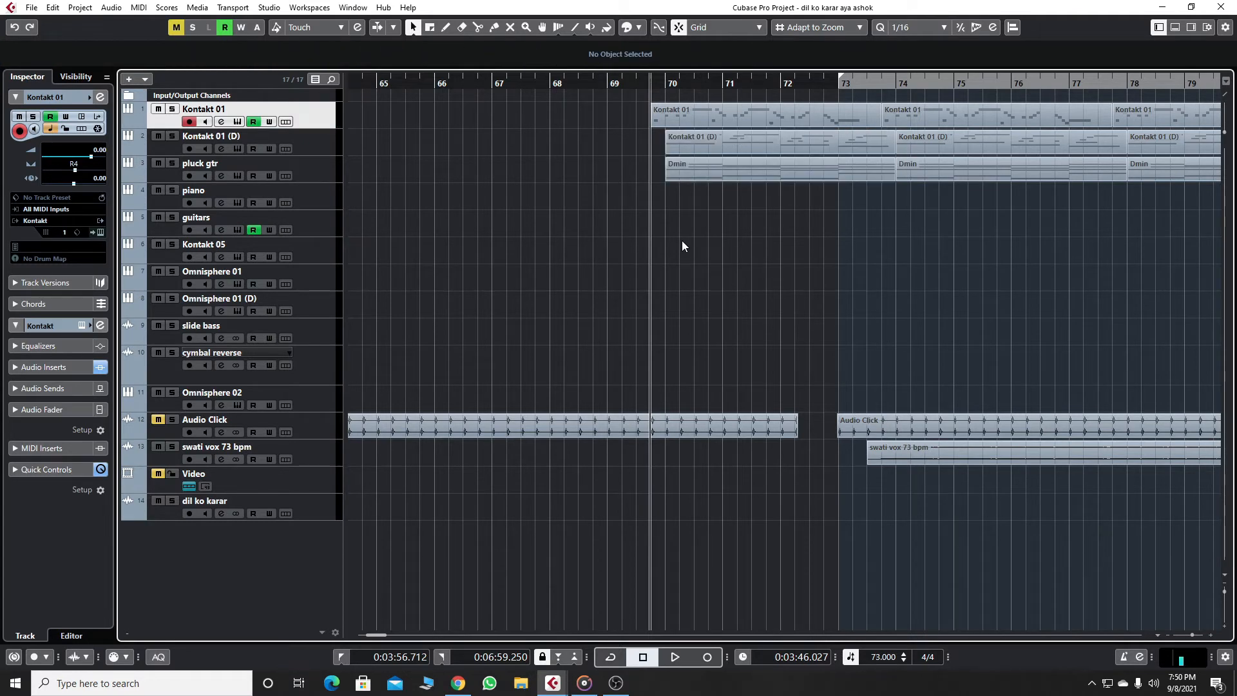
key(h)
key(h)
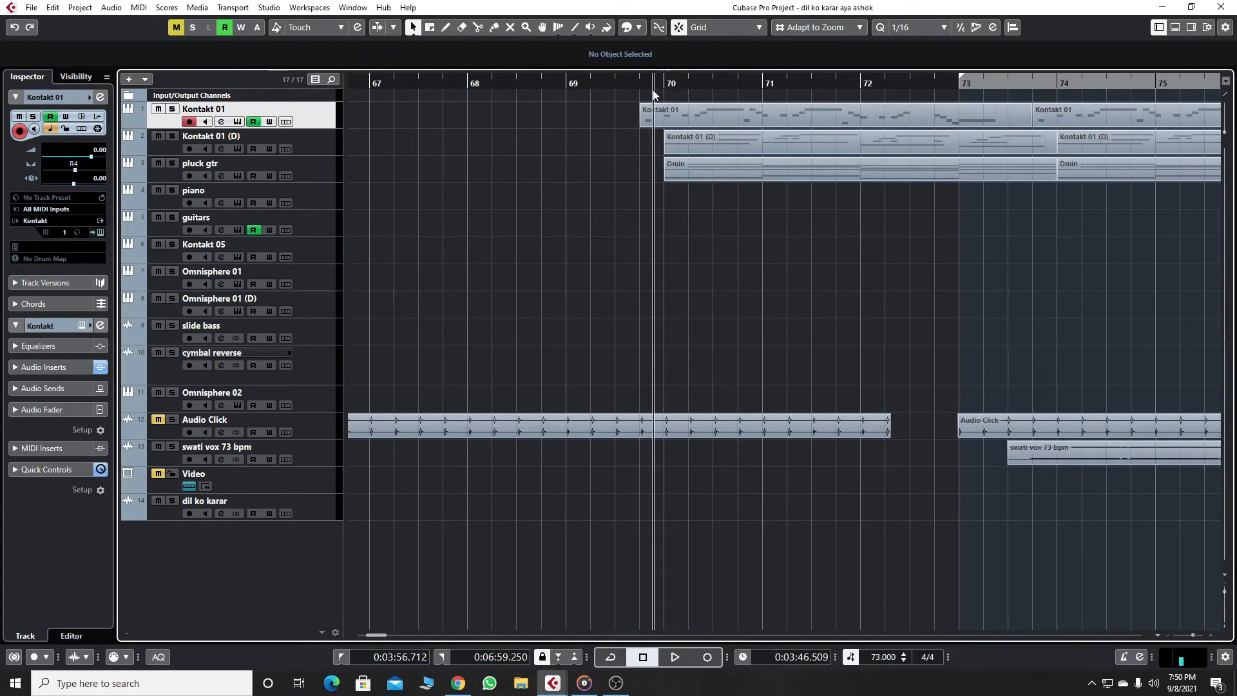
Inspect the instrument loaded on Kontakt 01 (D), play that track back in solo, and turn the solo off.
click(333, 147)
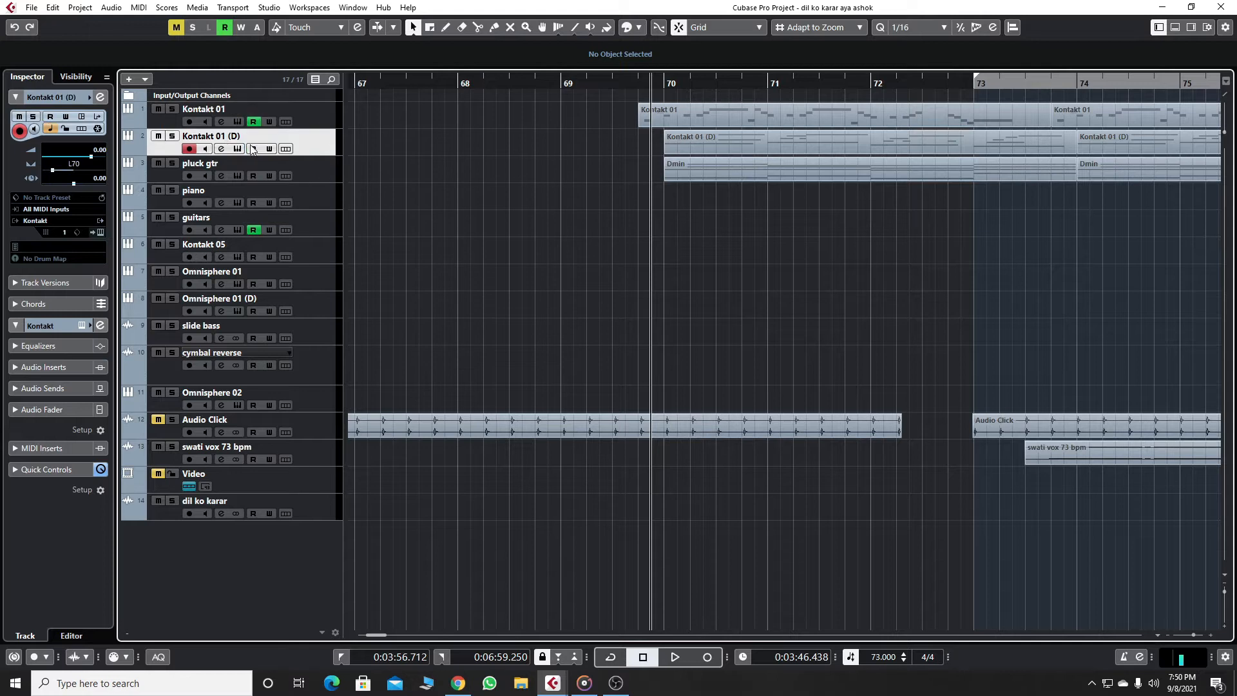
click(320, 122)
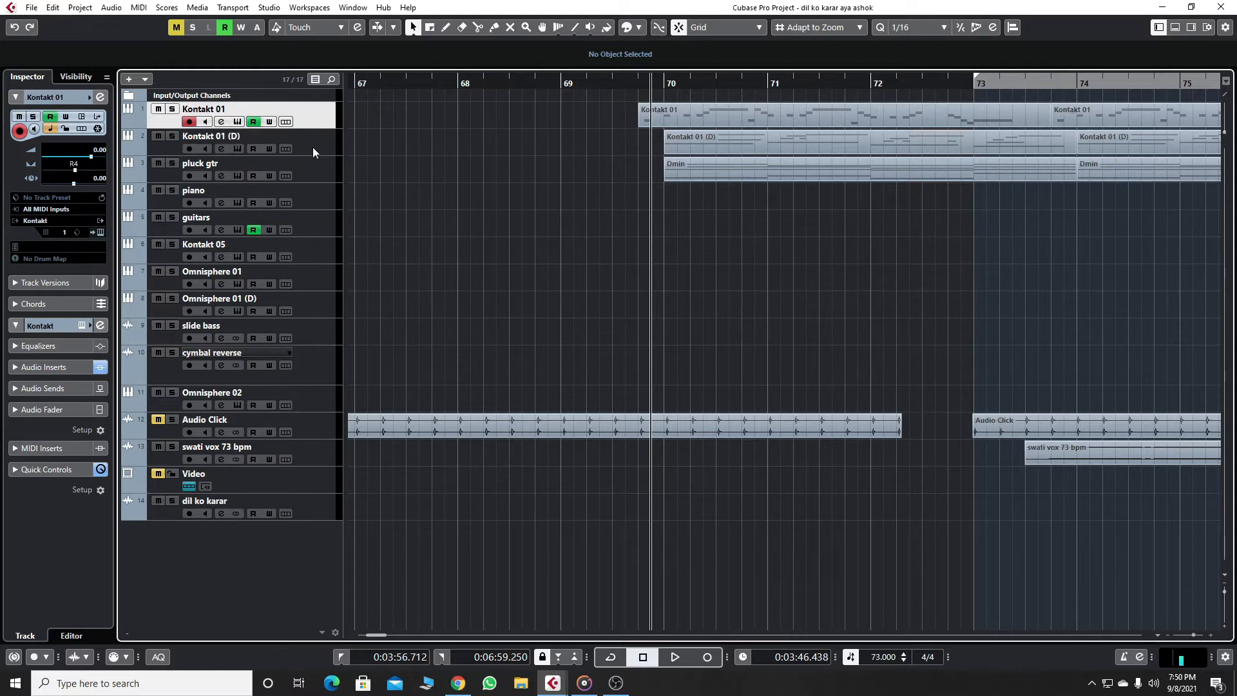
click(313, 147)
click(237, 148)
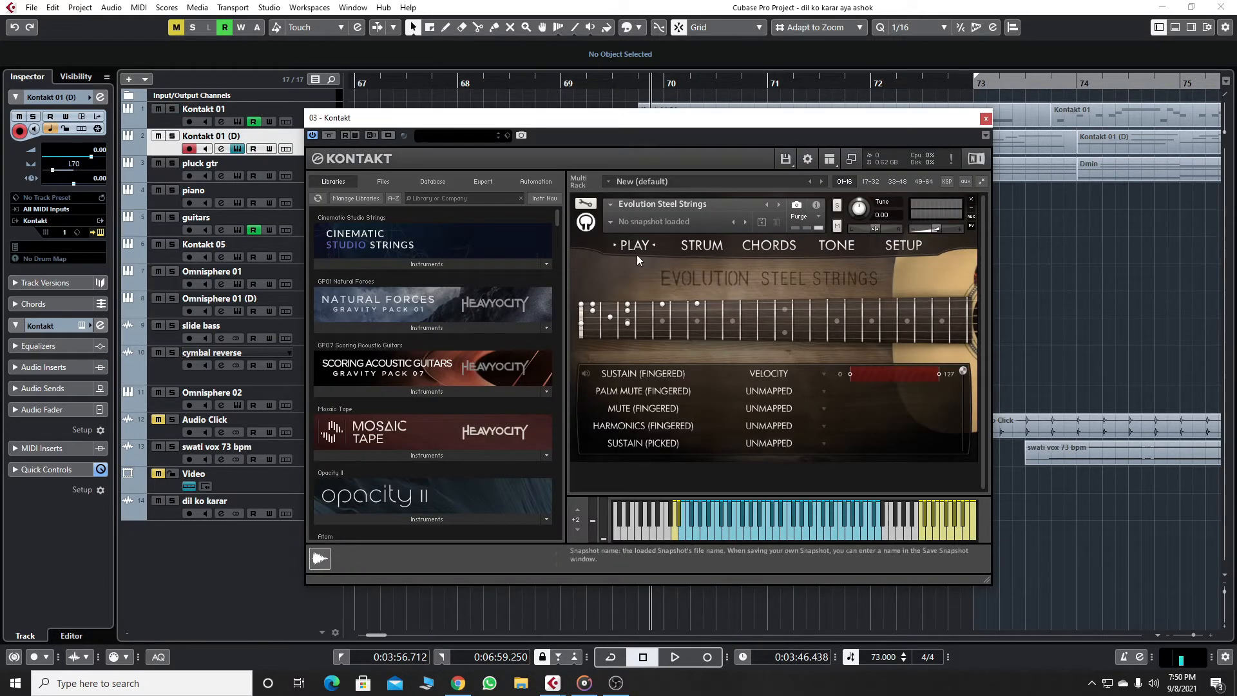
click(985, 120)
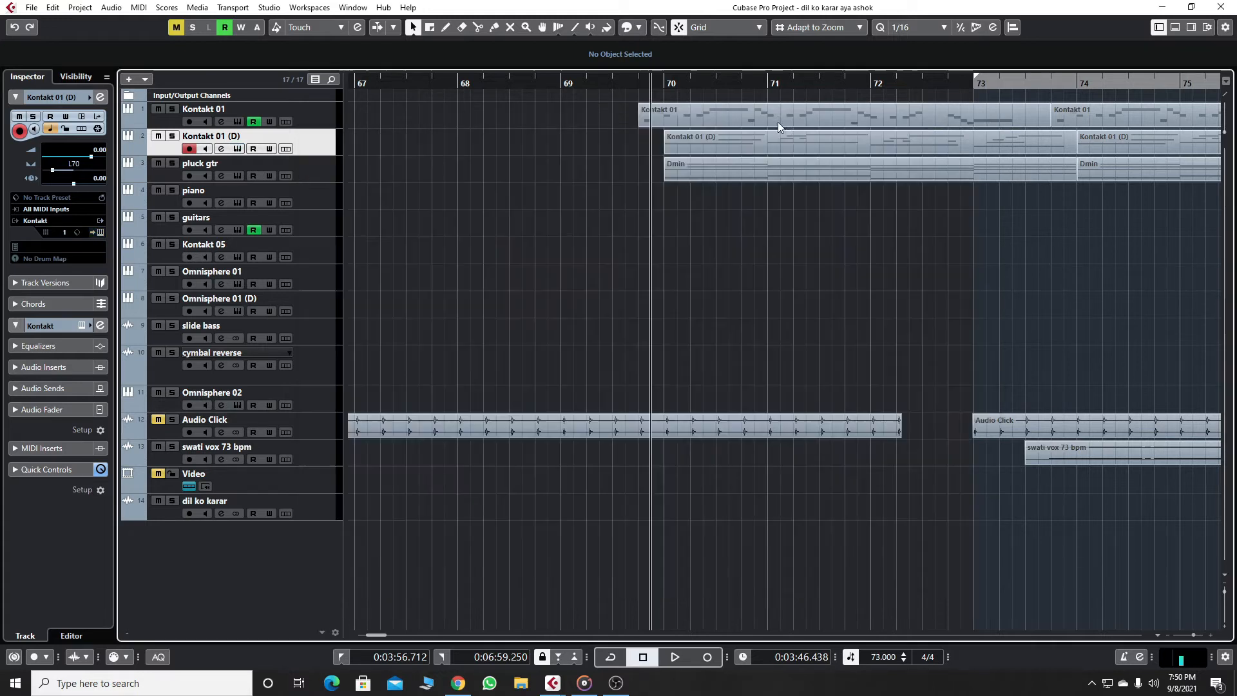
click(174, 140)
key(space)
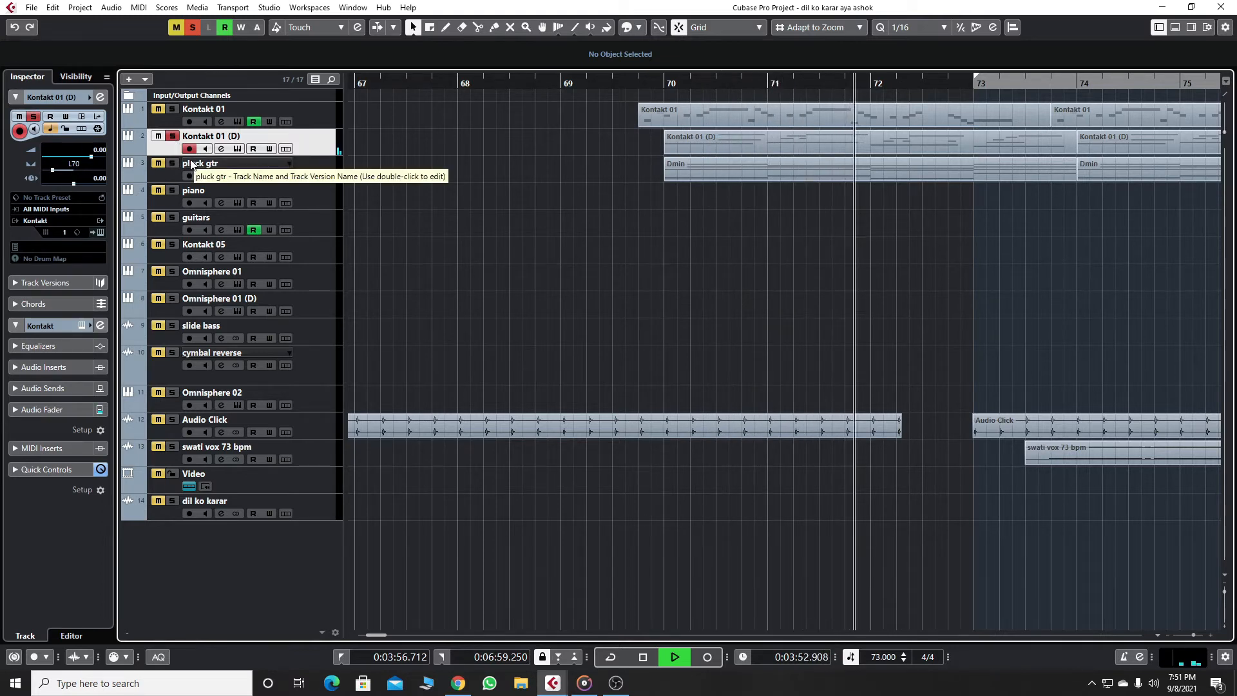
key(space)
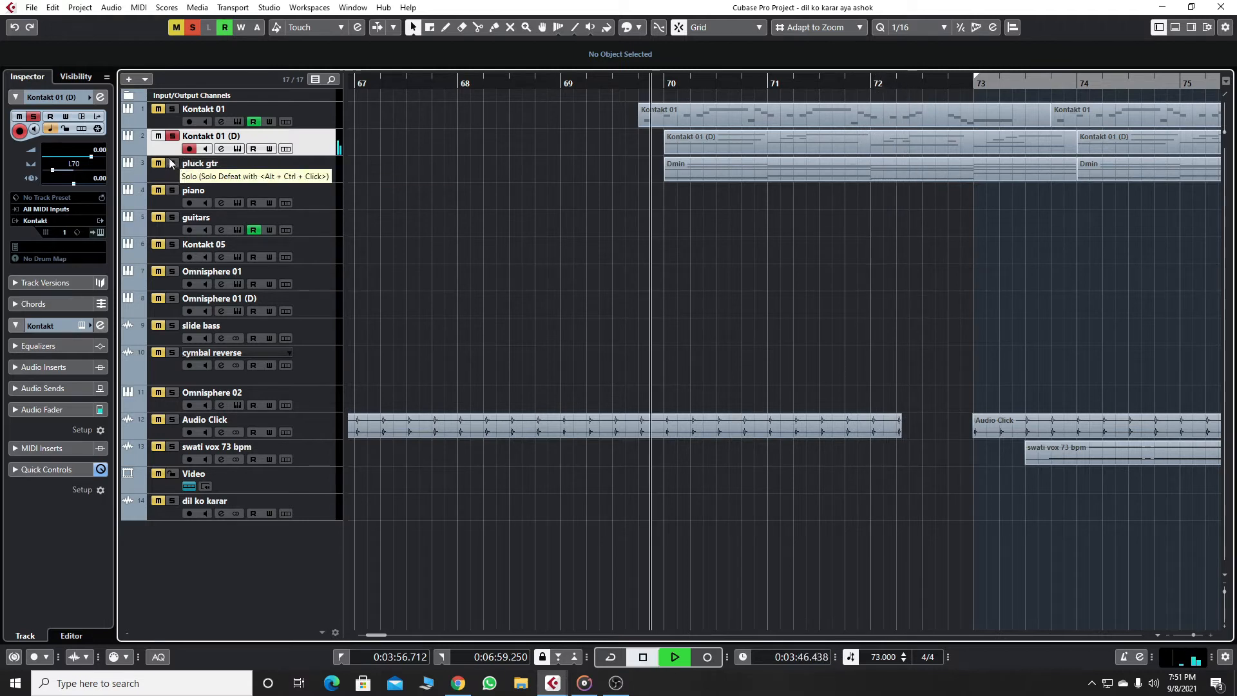
click(172, 136)
Inspect the Picked Acoustic instrument on the pluck gtr track, play the track in solo, and turn the solo off.
click(318, 174)
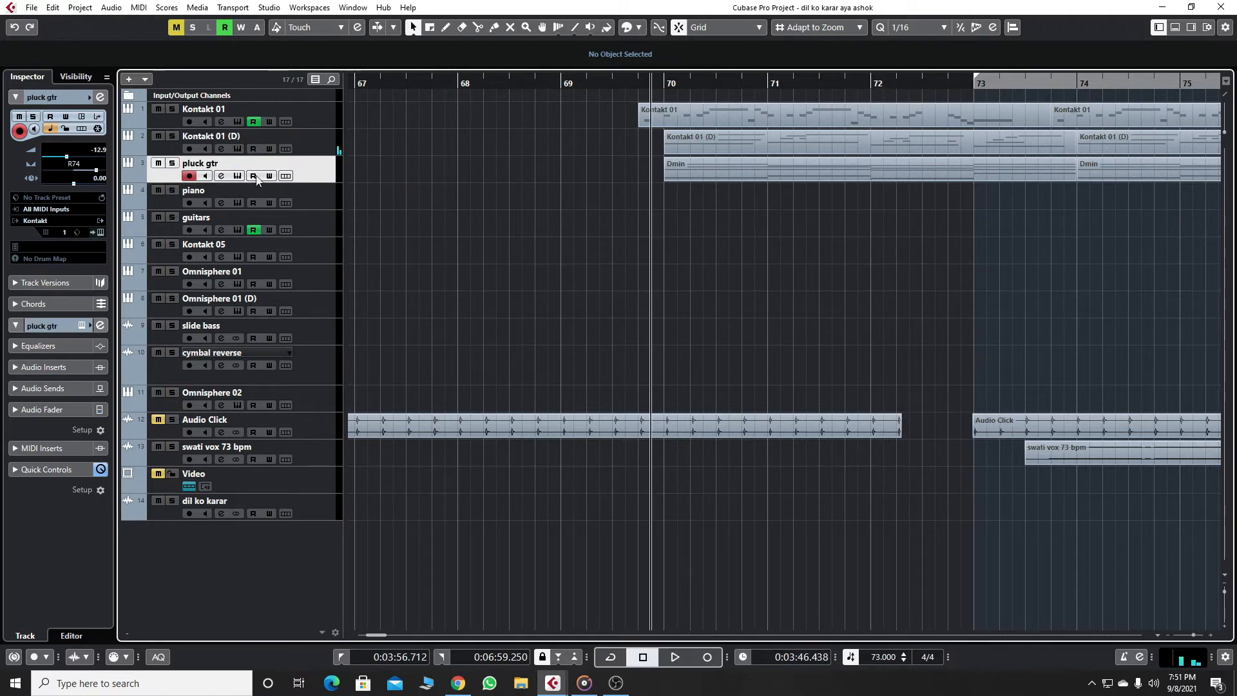
click(221, 176)
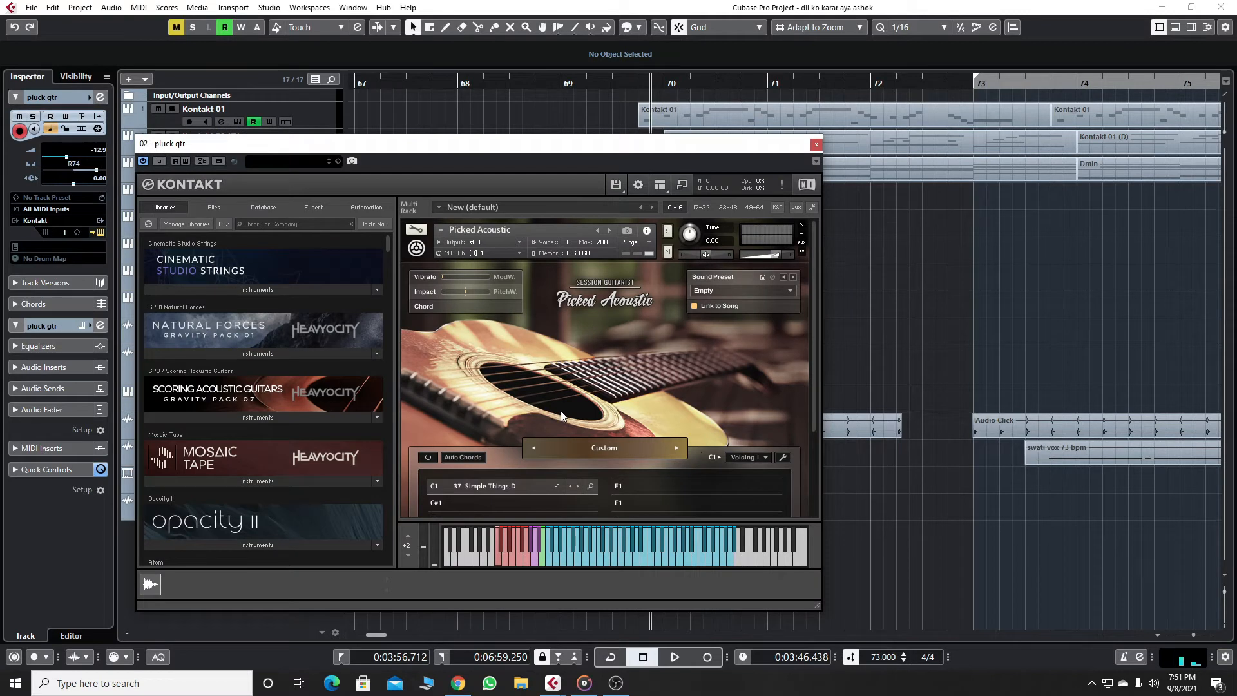
scroll(615, 404, down, 1)
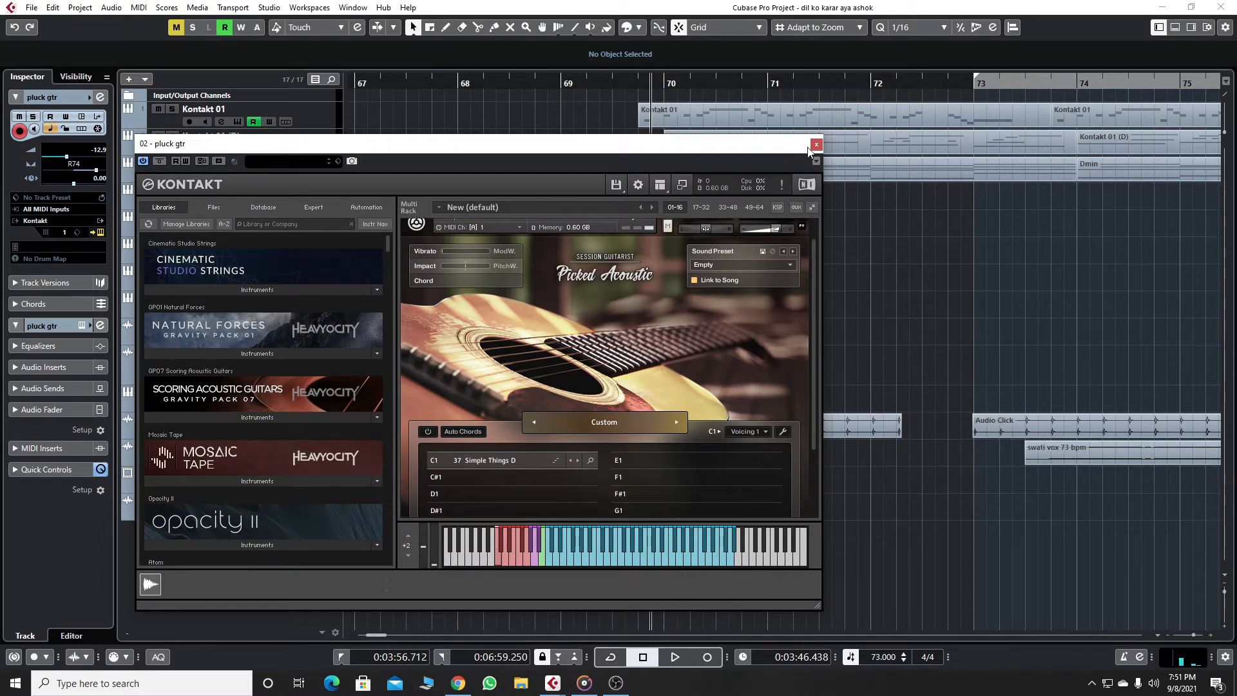
drag(787, 150, 705, 225)
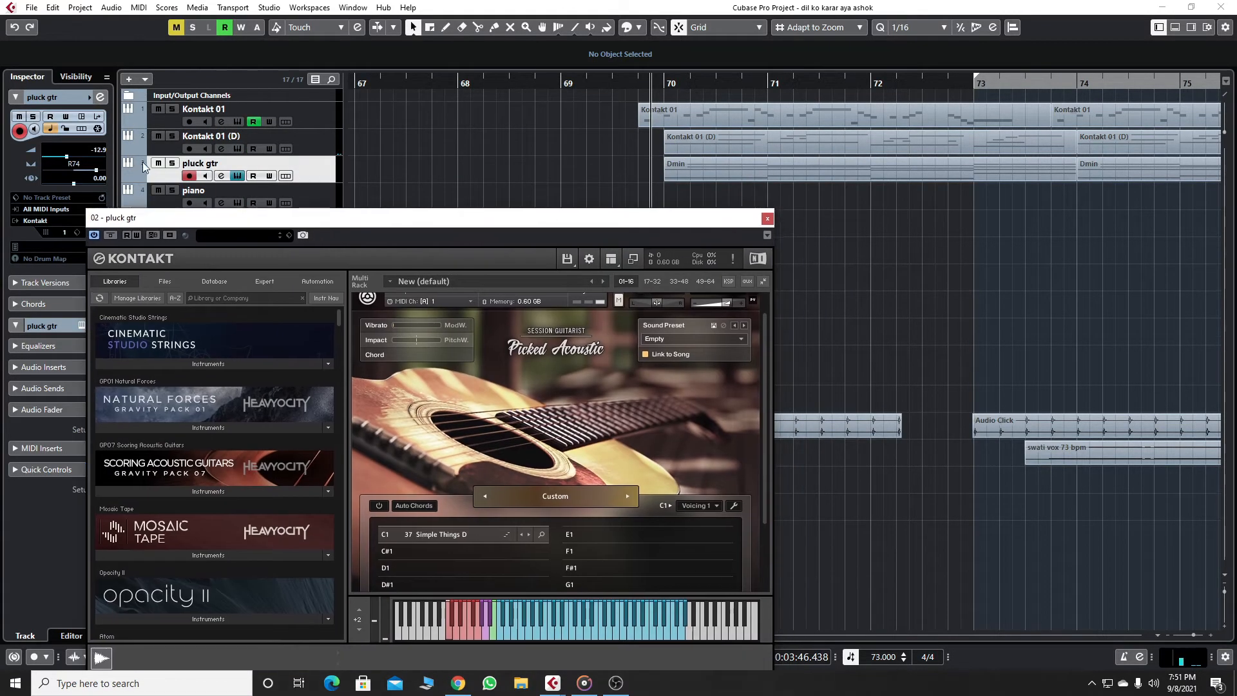
click(172, 163)
key(space)
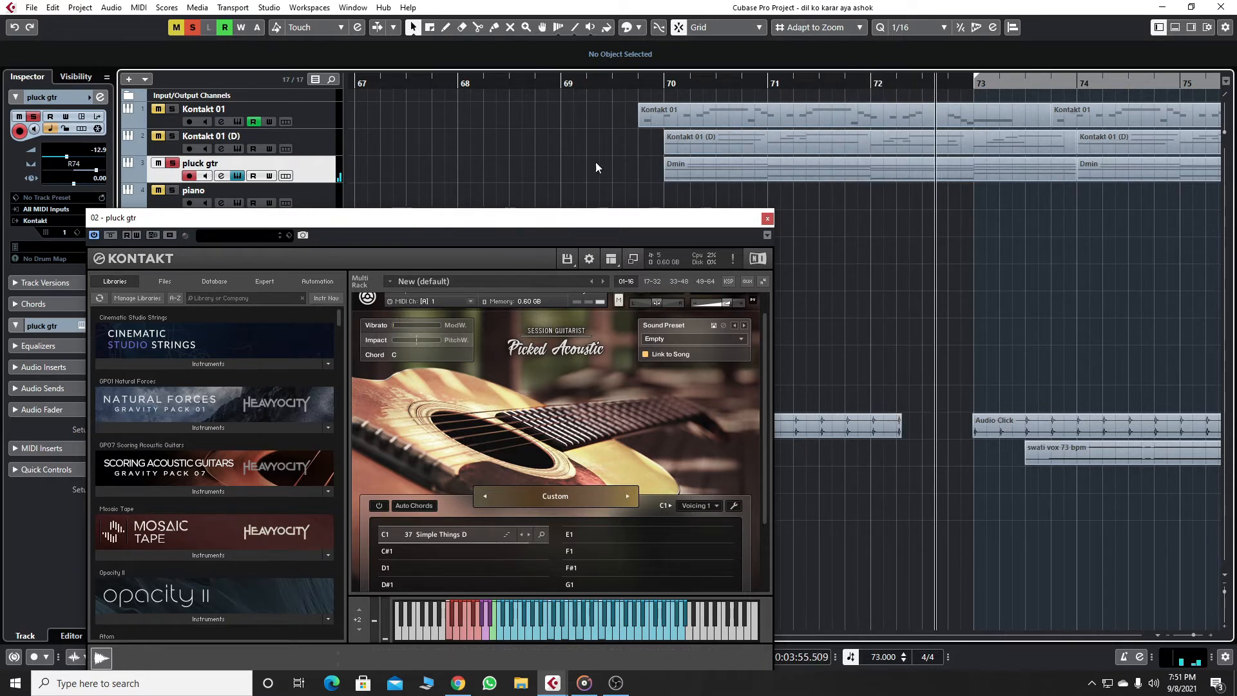
key(space)
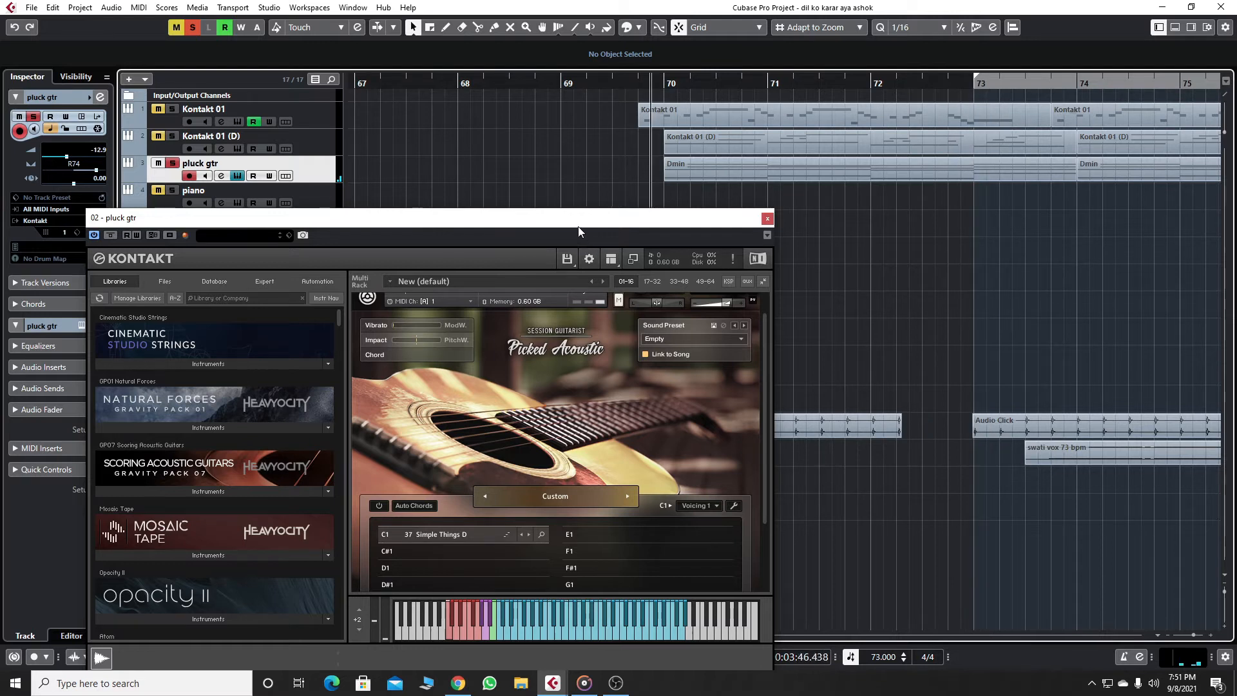
click(172, 163)
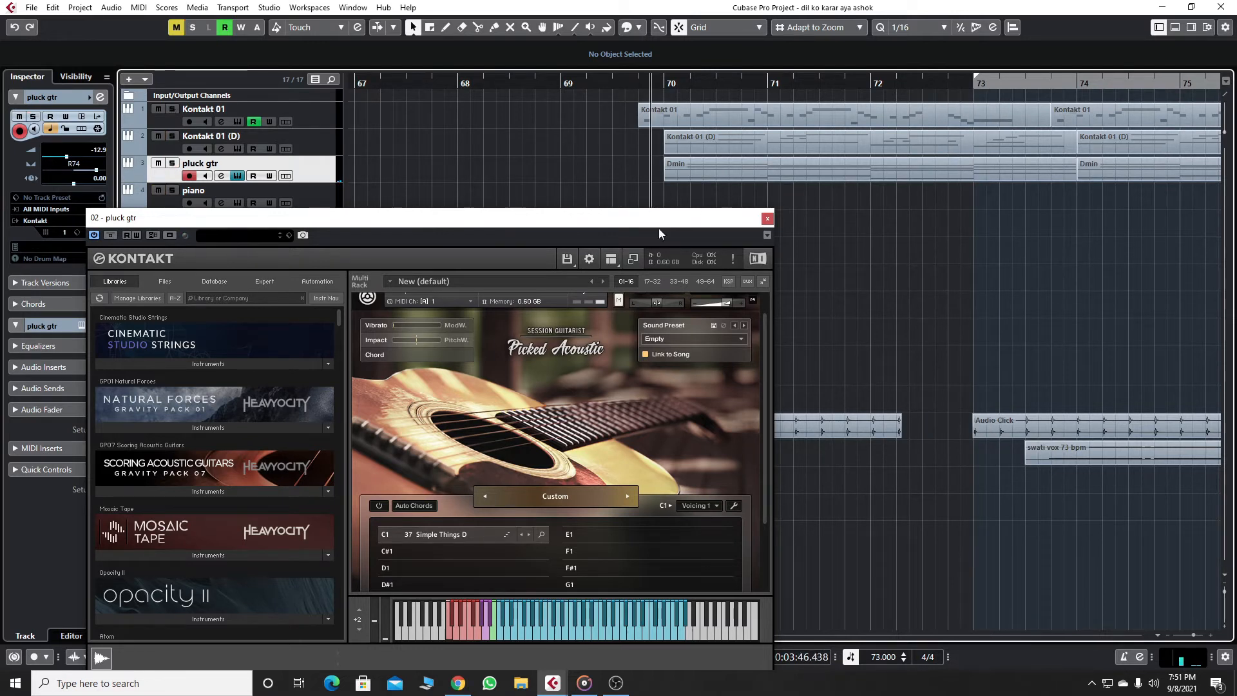
Play the three guitar tracks together from the start of the first Kontakt 01 part.
drag(653, 221, 768, 213)
click(639, 83)
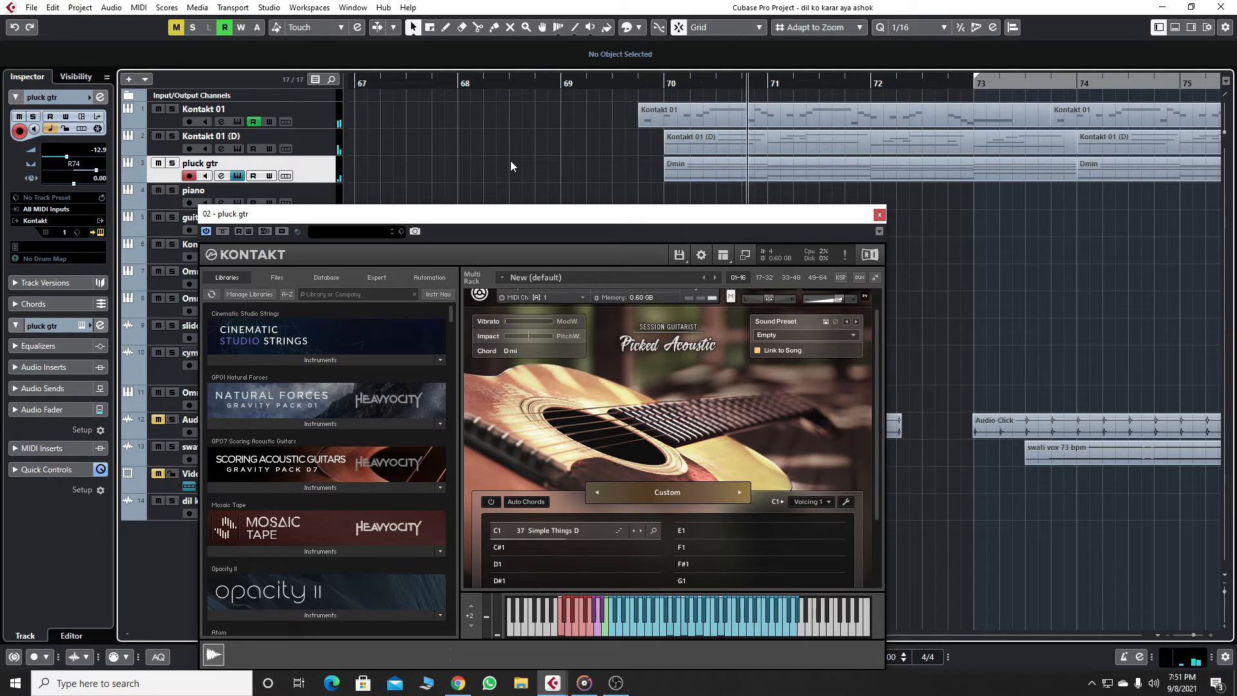
drag(573, 215, 572, 194)
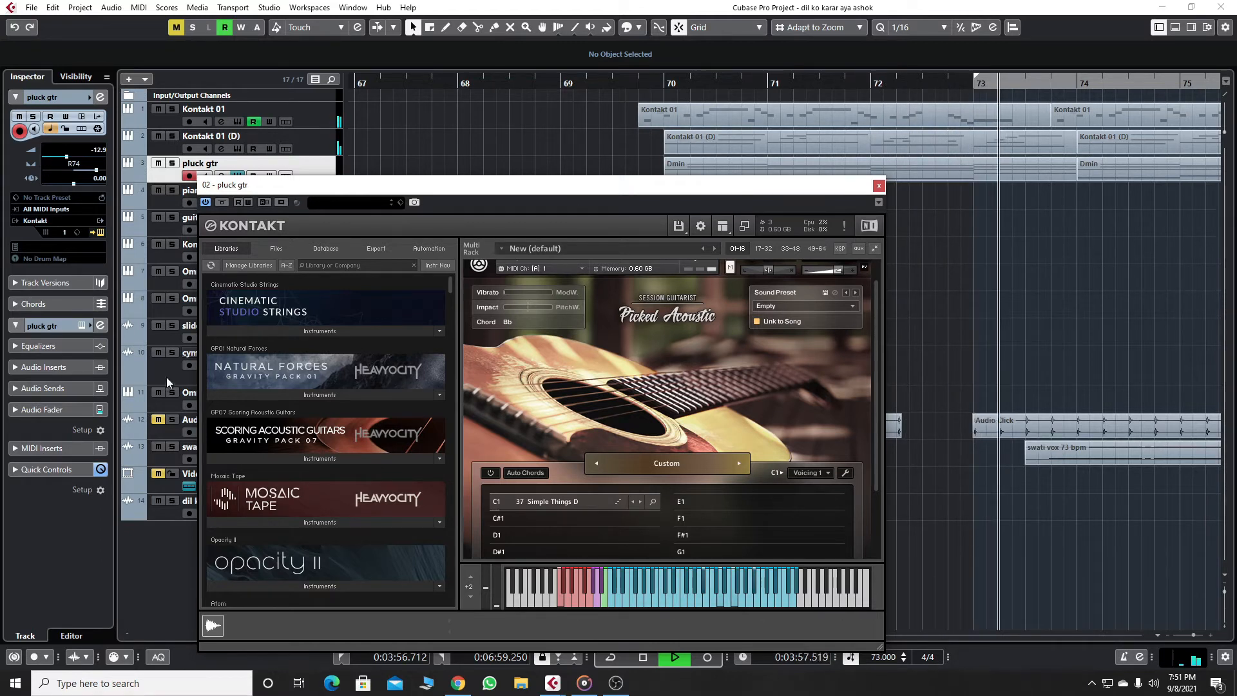
key(space)
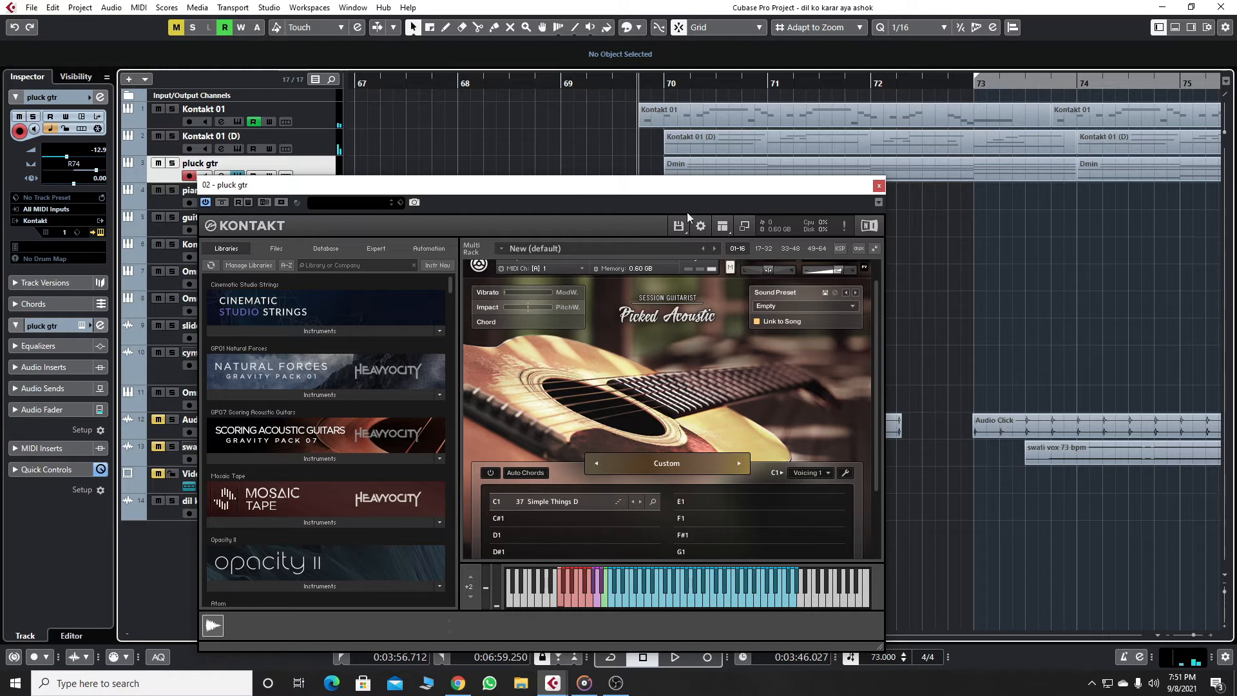
Clear the selection of the repeated parts on the Kontakt 01, Kontakt 01 (D) and pluck gtr tracks.
drag(641, 185, 641, 190)
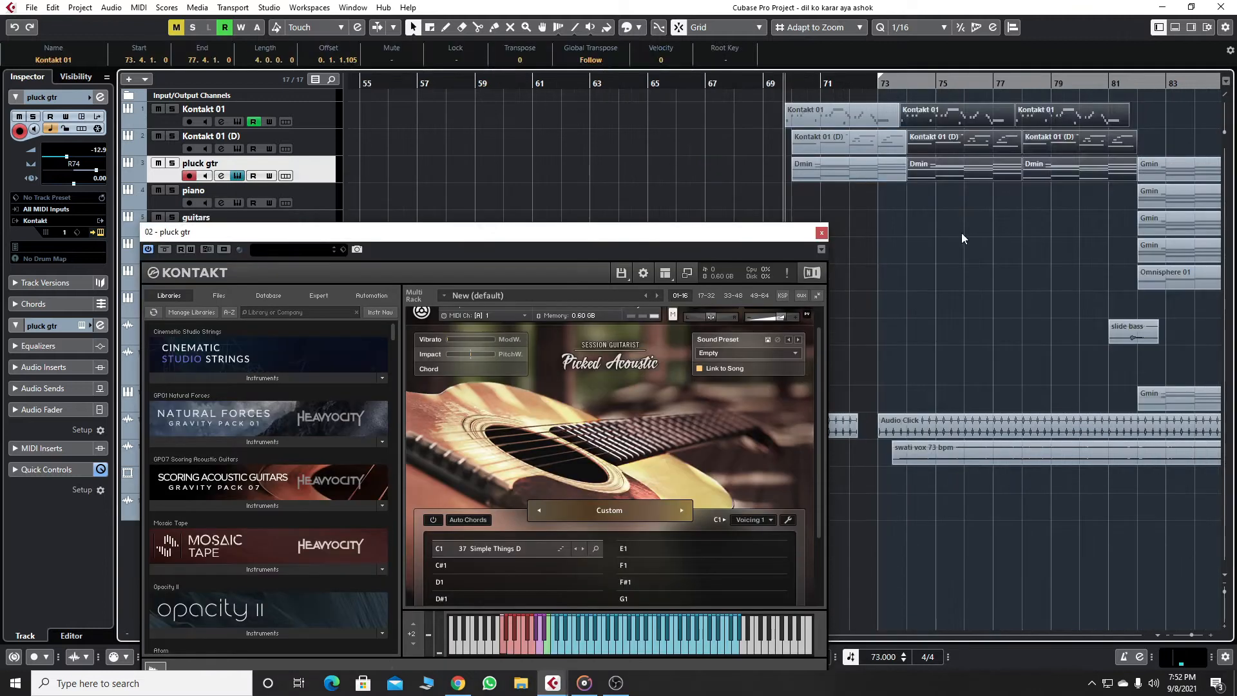
click(961, 235)
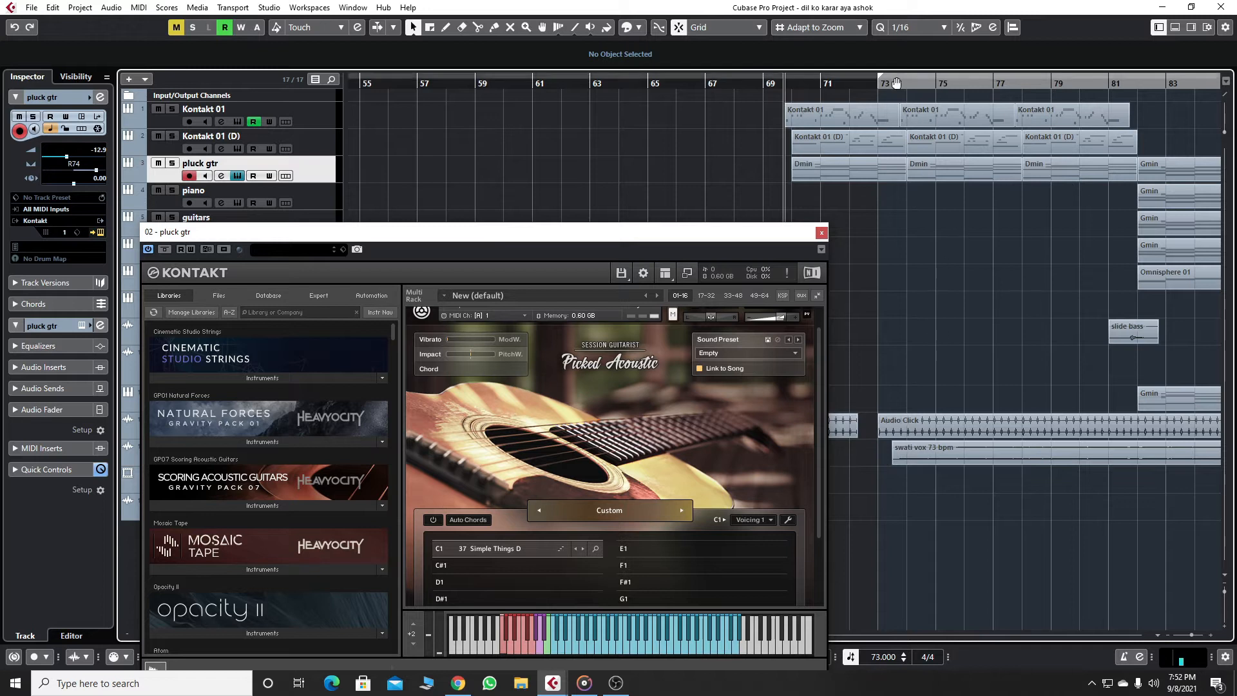
scroll(888, 90, up, 1)
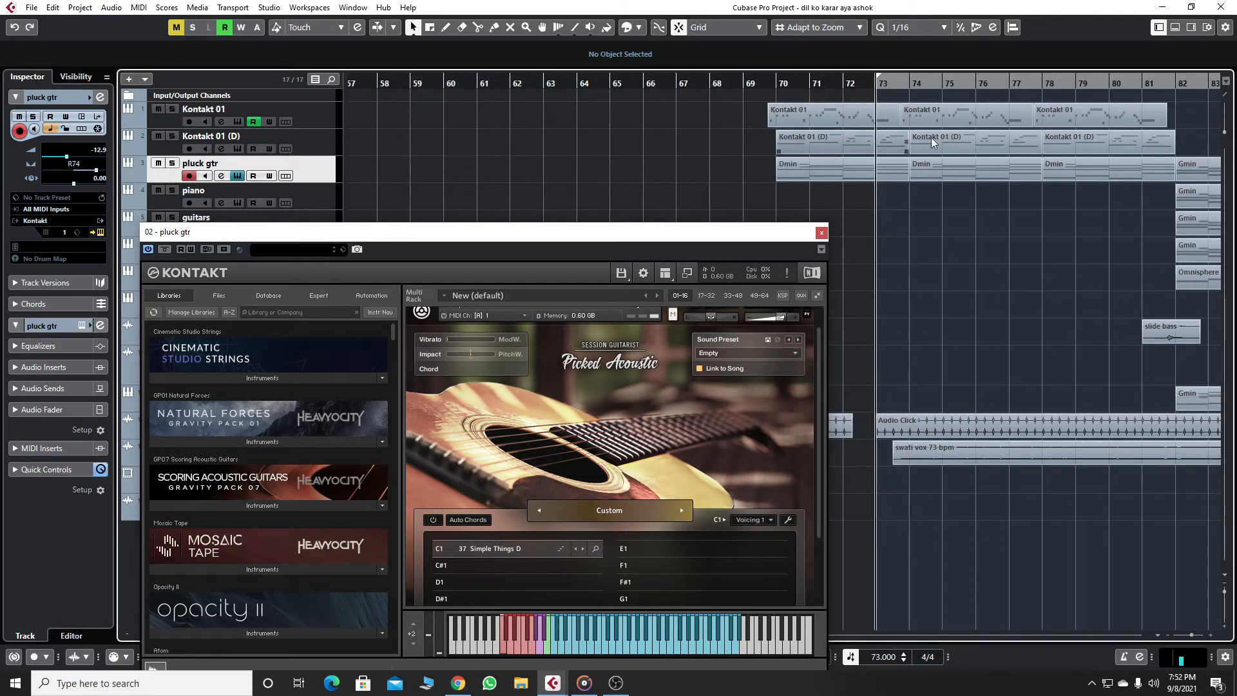
Show the Kontakt 01 track's automation, select the volume points around bars 73 to 81 to examine them, and hide the automation again.
click(954, 112)
click(1058, 118)
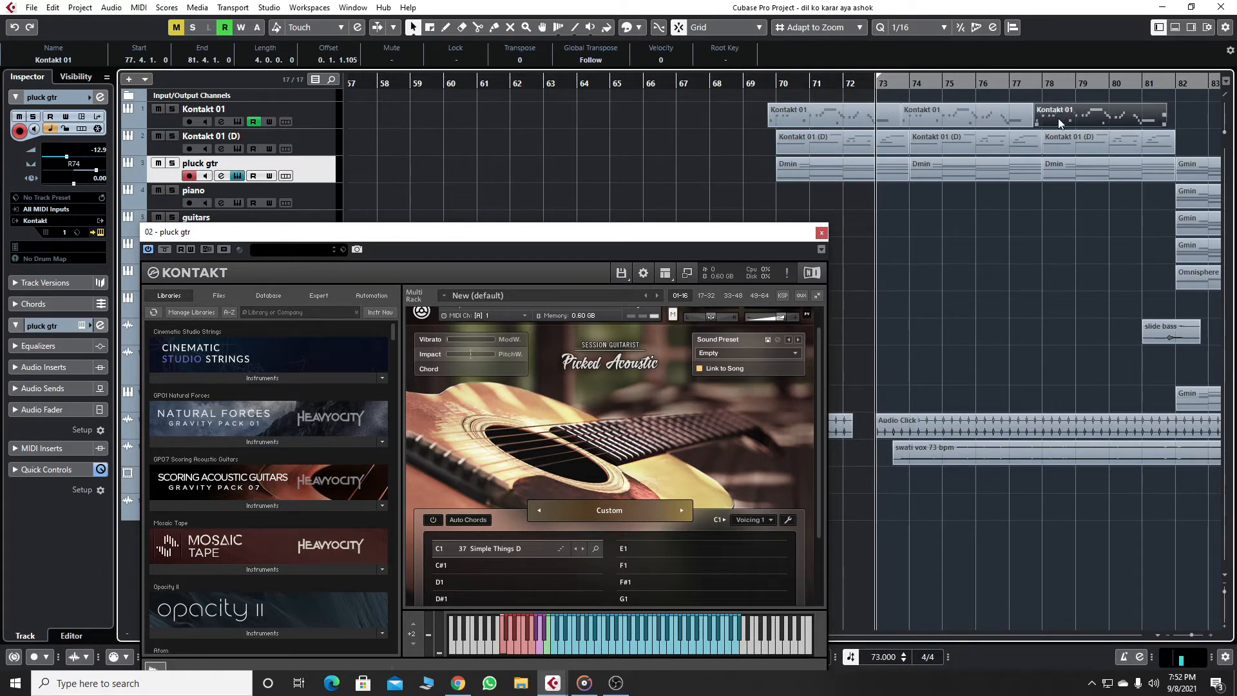
click(313, 106)
right_click(304, 113)
click(357, 285)
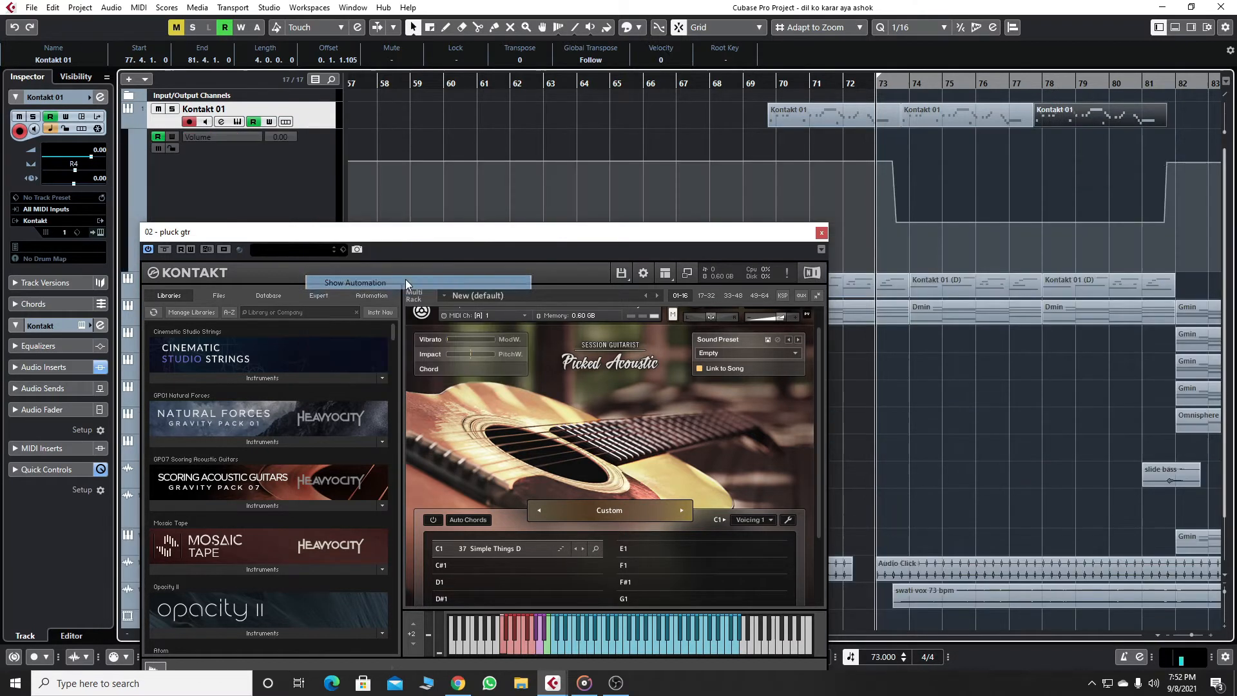
drag(1176, 195, 822, 250)
right_click(314, 110)
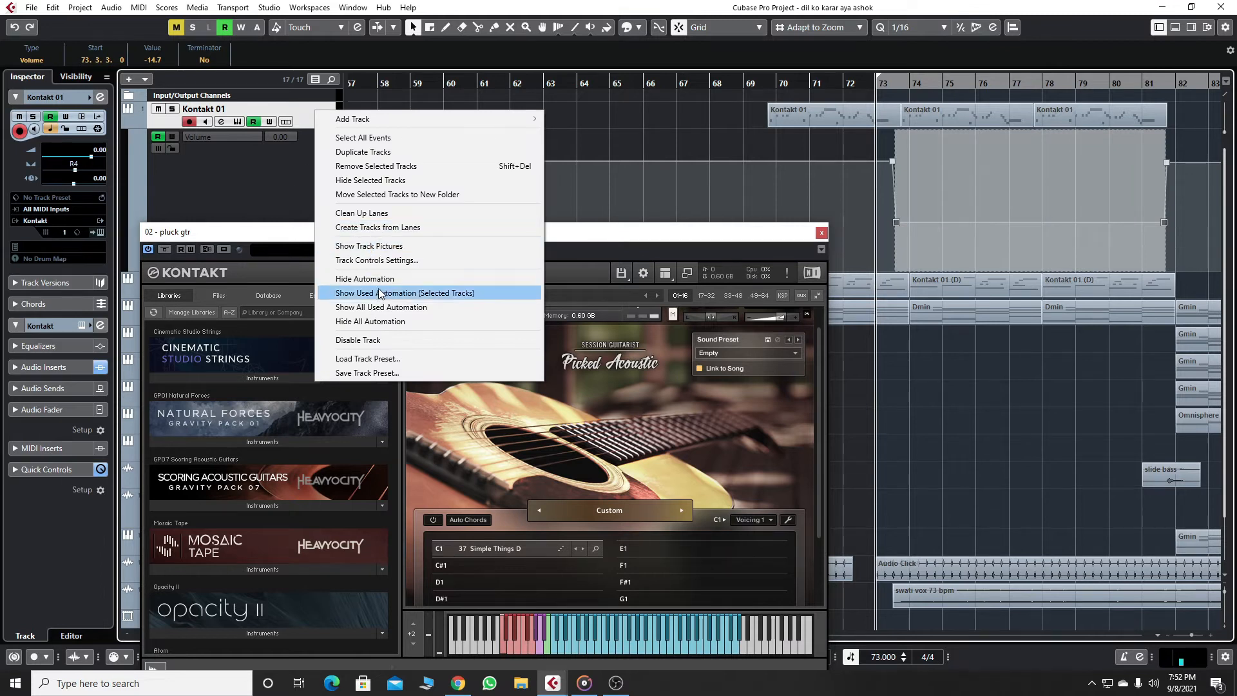
click(361, 278)
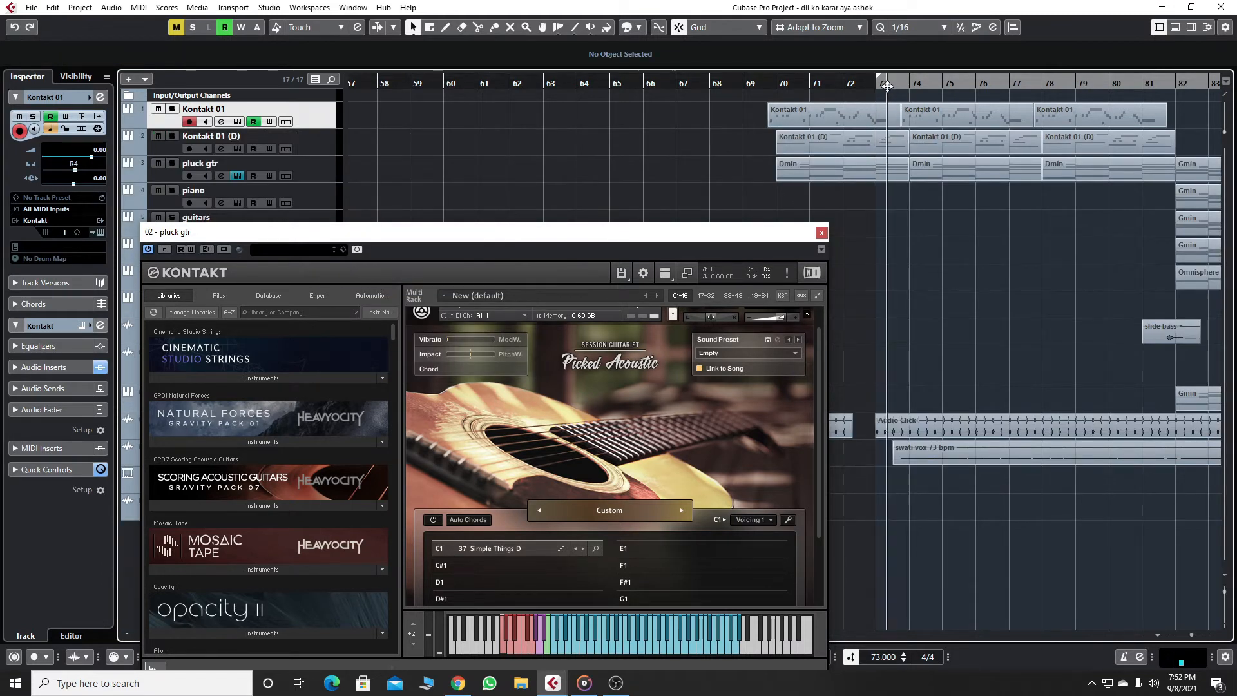
Play the arrangement from bar 73, putting the pluck gtr instrument window out of the way, and stop playback.
drag(498, 237, 587, 198)
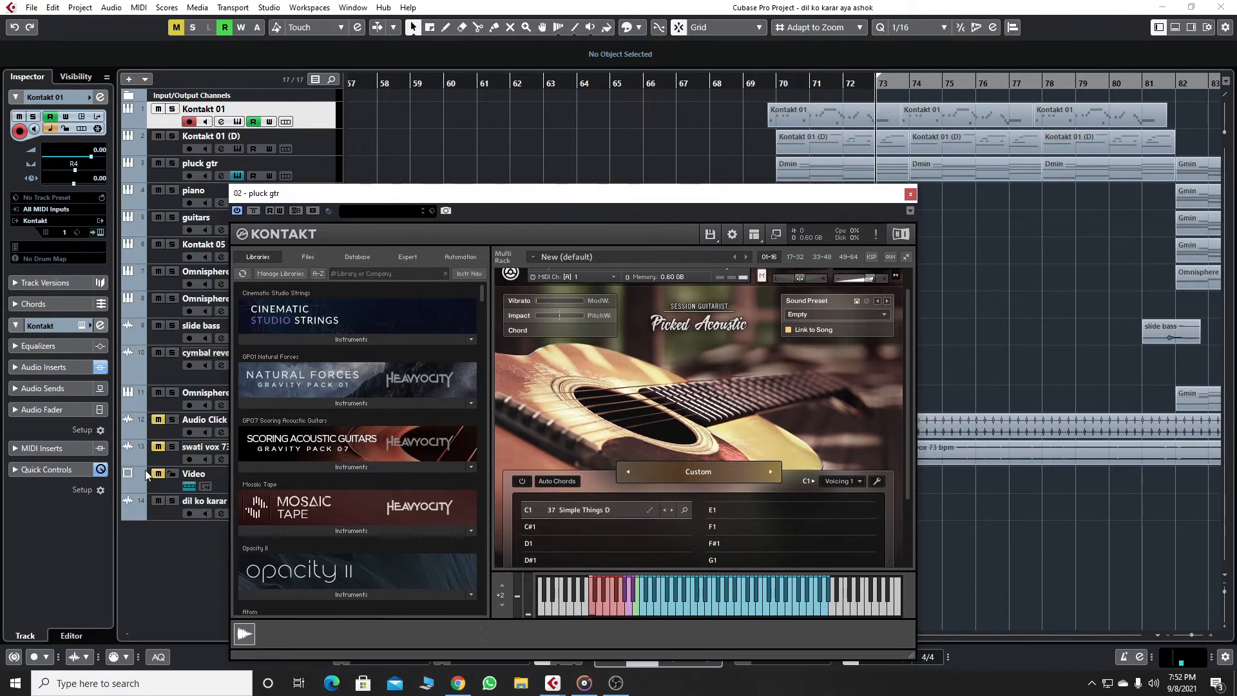
key(space)
drag(725, 195, 650, 172)
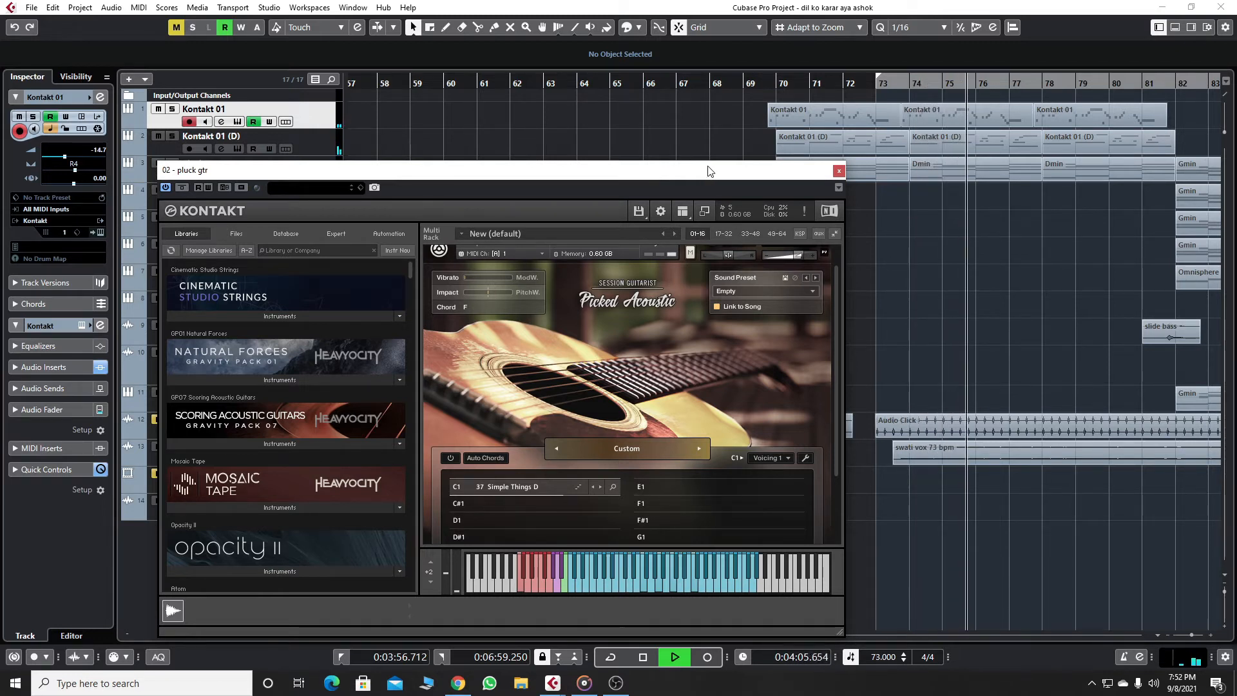
click(945, 293)
key(g)
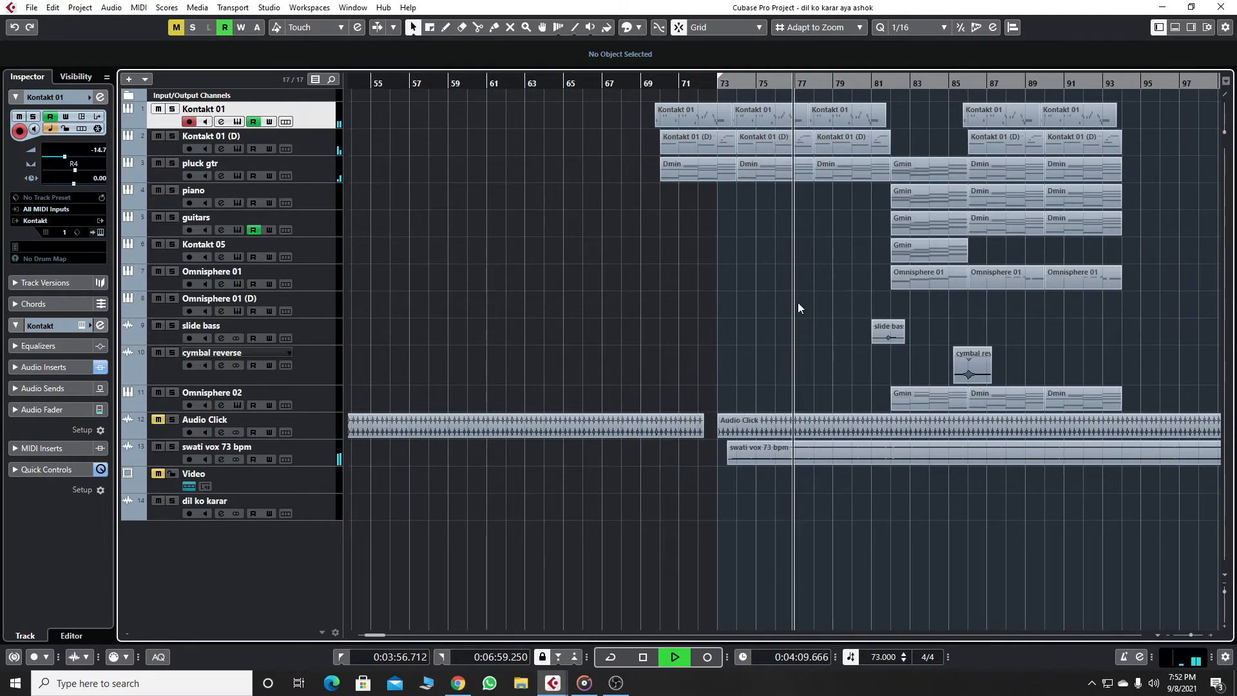
key(space)
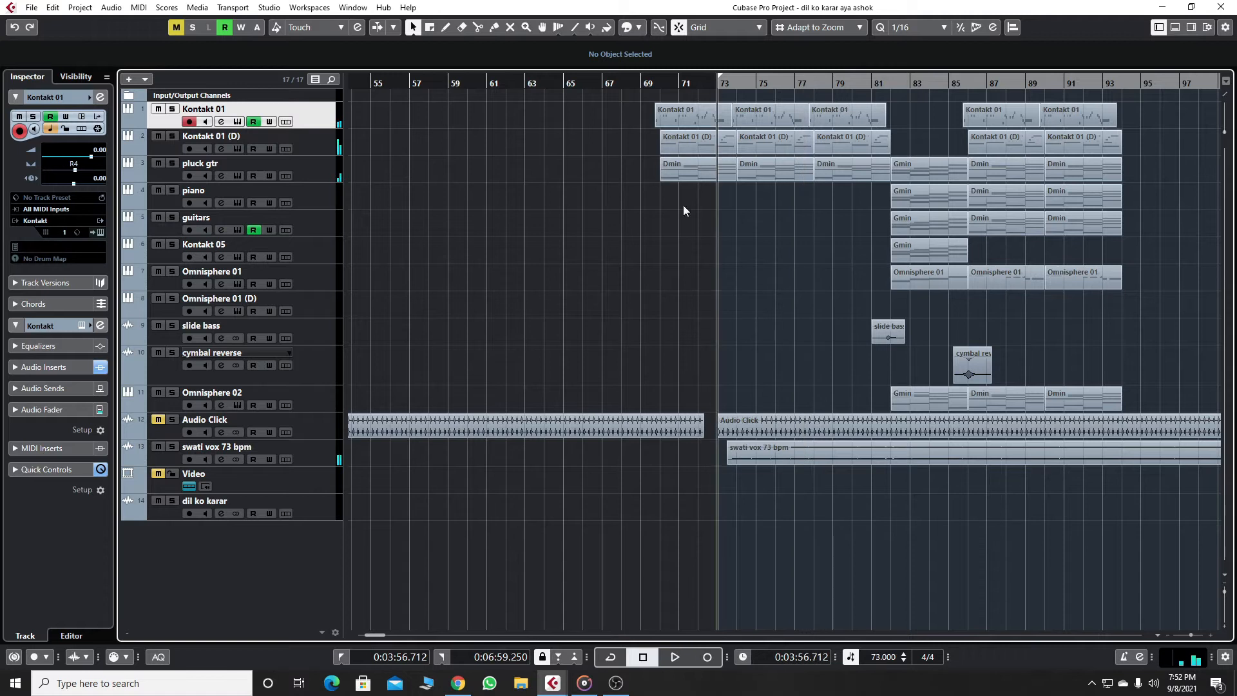
Play the transition from bar 81 into the section starting at bar 82, and stop playback.
drag(875, 84, 877, 102)
key(space)
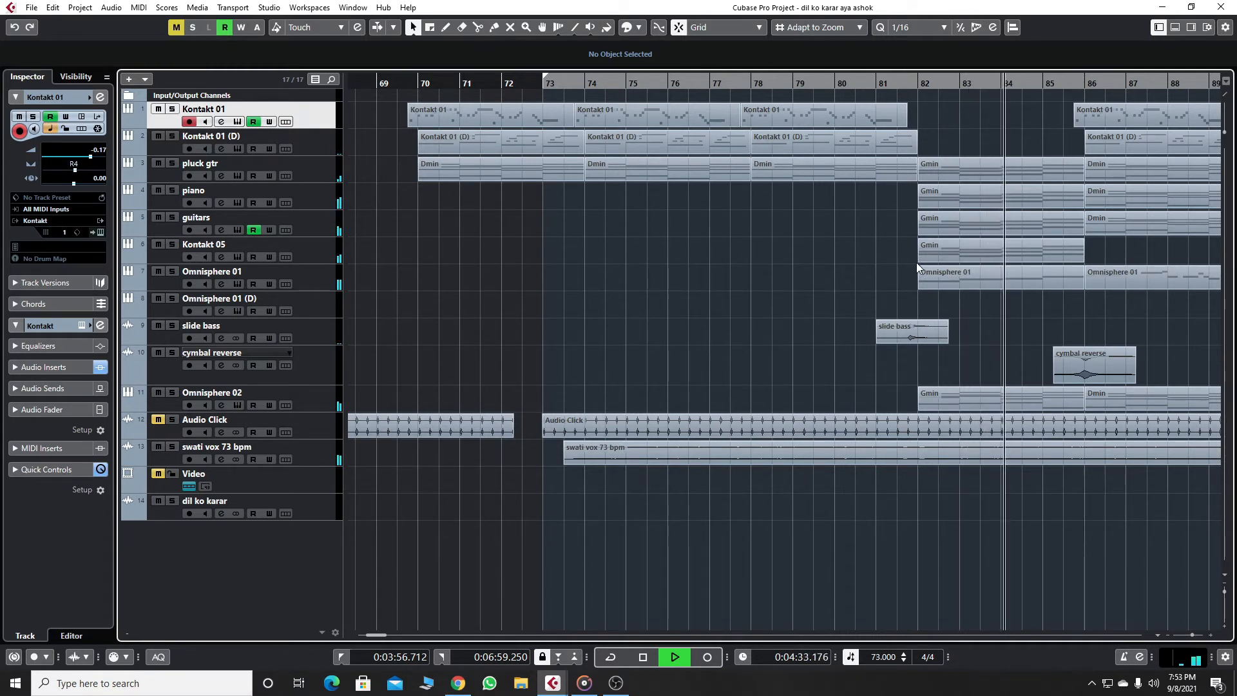
key(space)
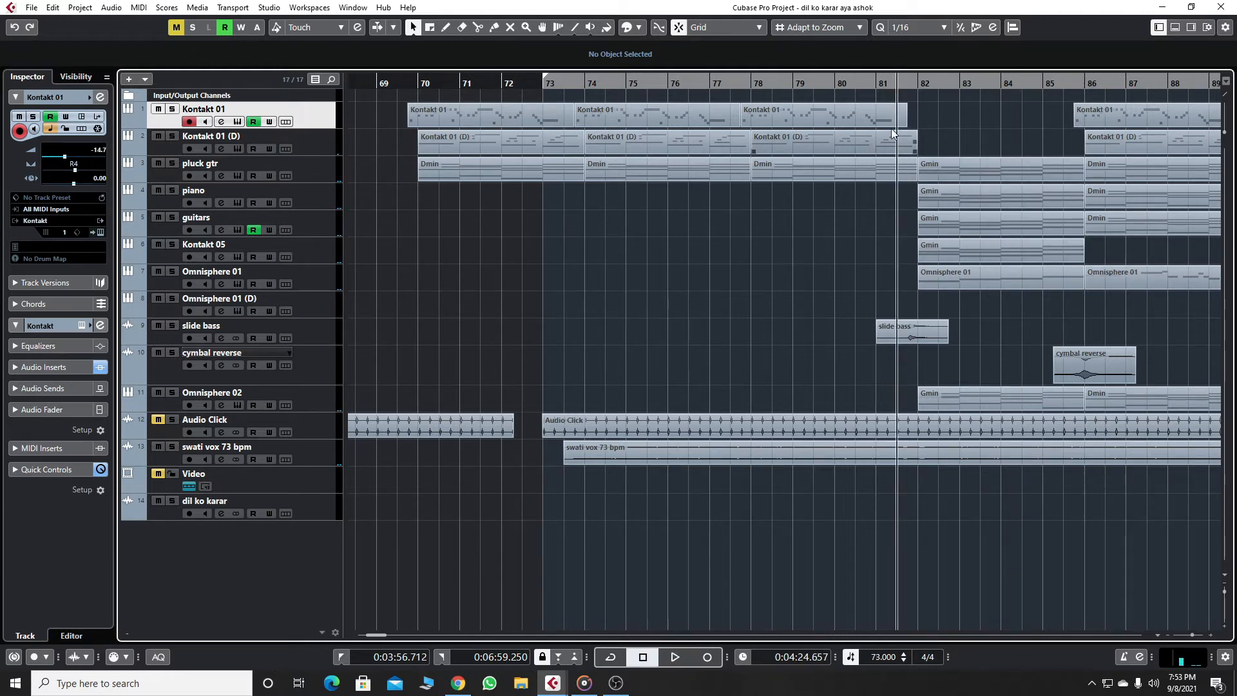
Play the slide bass track in solo around bar 82 and turn its solo off.
key(h)
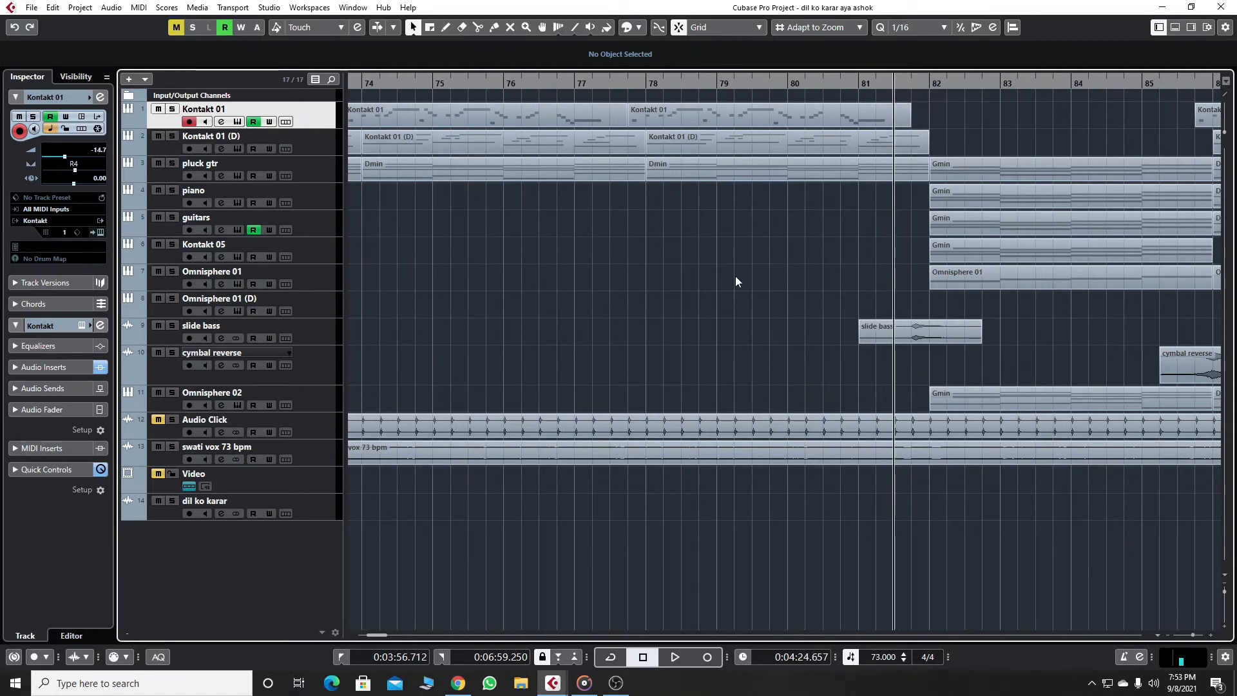
click(167, 327)
key(space)
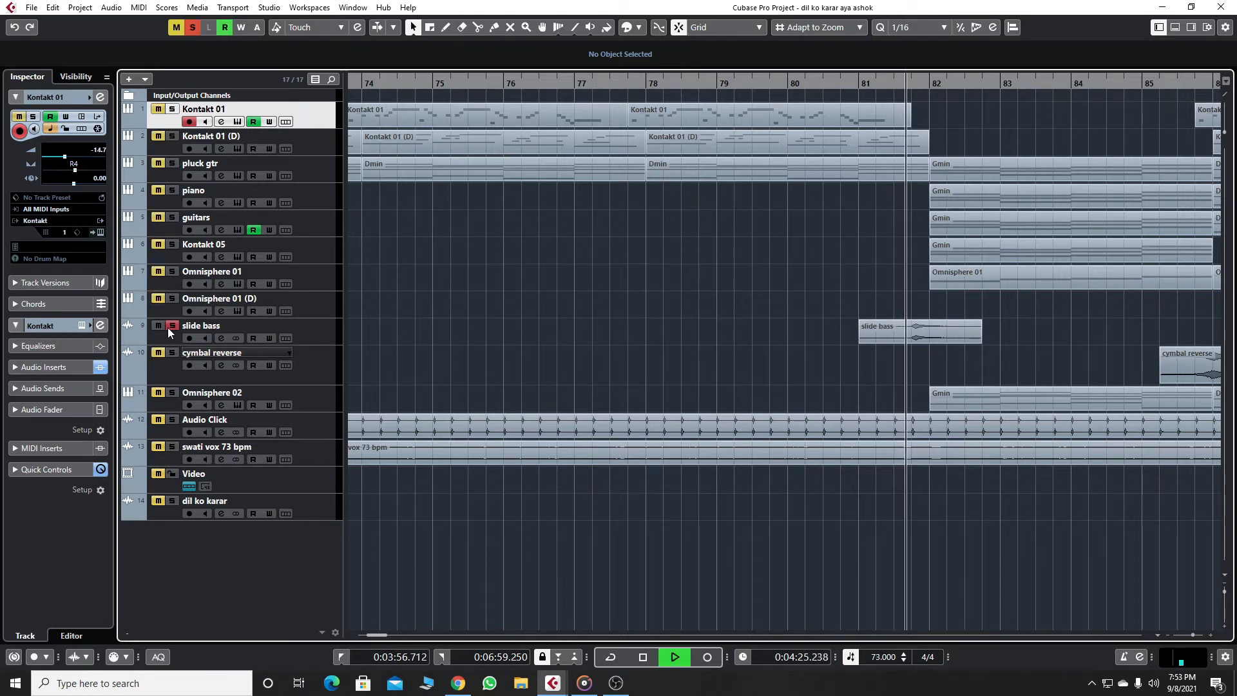
key(space)
click(167, 327)
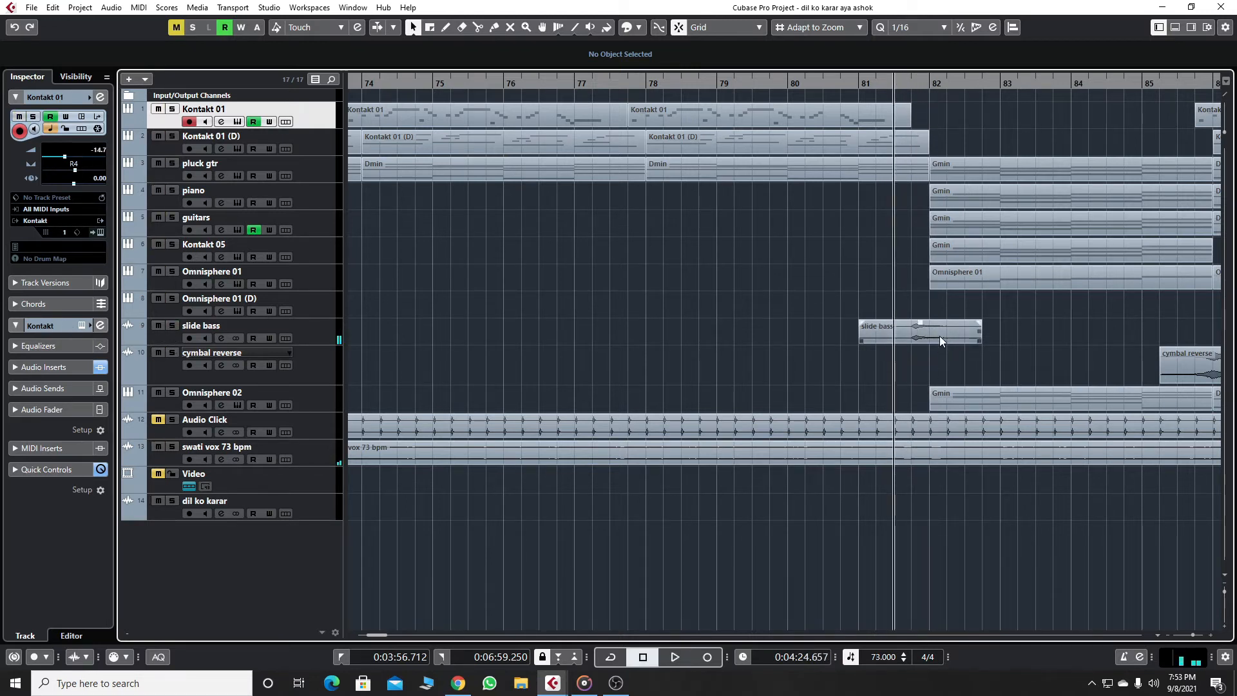
Play from just before bar 82 while muting the piano, guitars, Kontakt 05, Omnisphere 01 and Omnisphere 02 tracks to hear pluck gtr.
click(906, 83)
scroll(906, 83, down, 2)
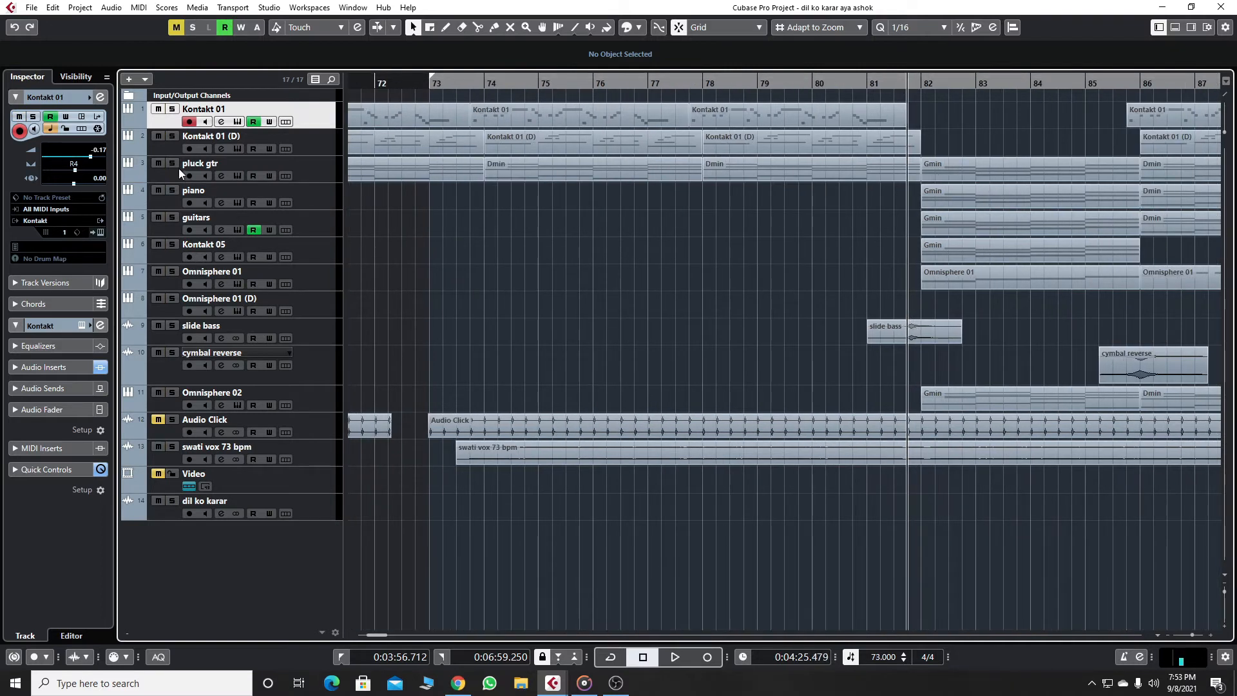
click(335, 169)
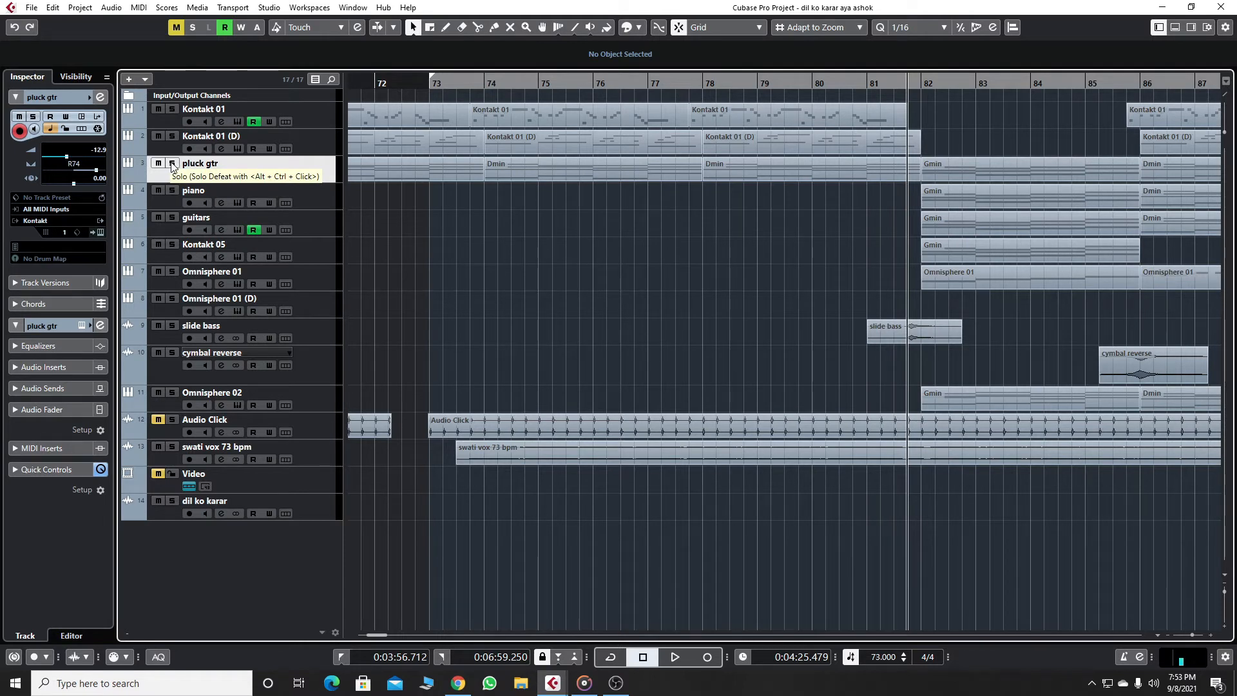
key(space)
click(158, 191)
click(159, 218)
click(158, 245)
click(159, 272)
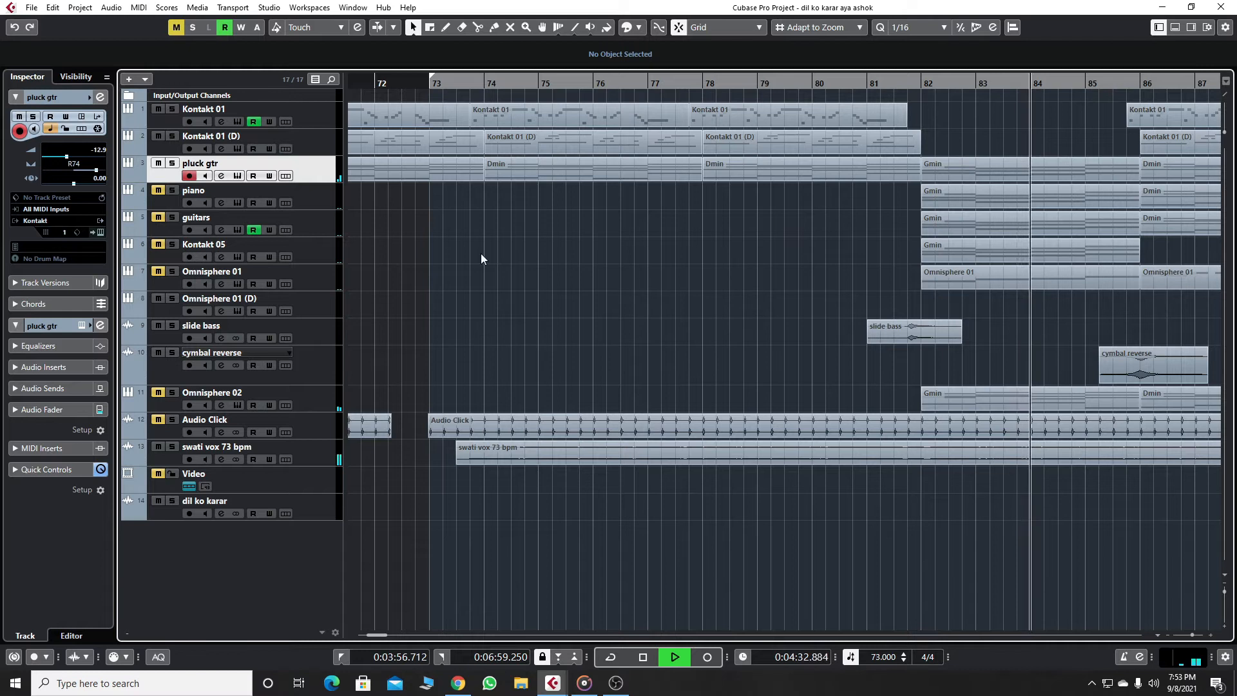
key(space)
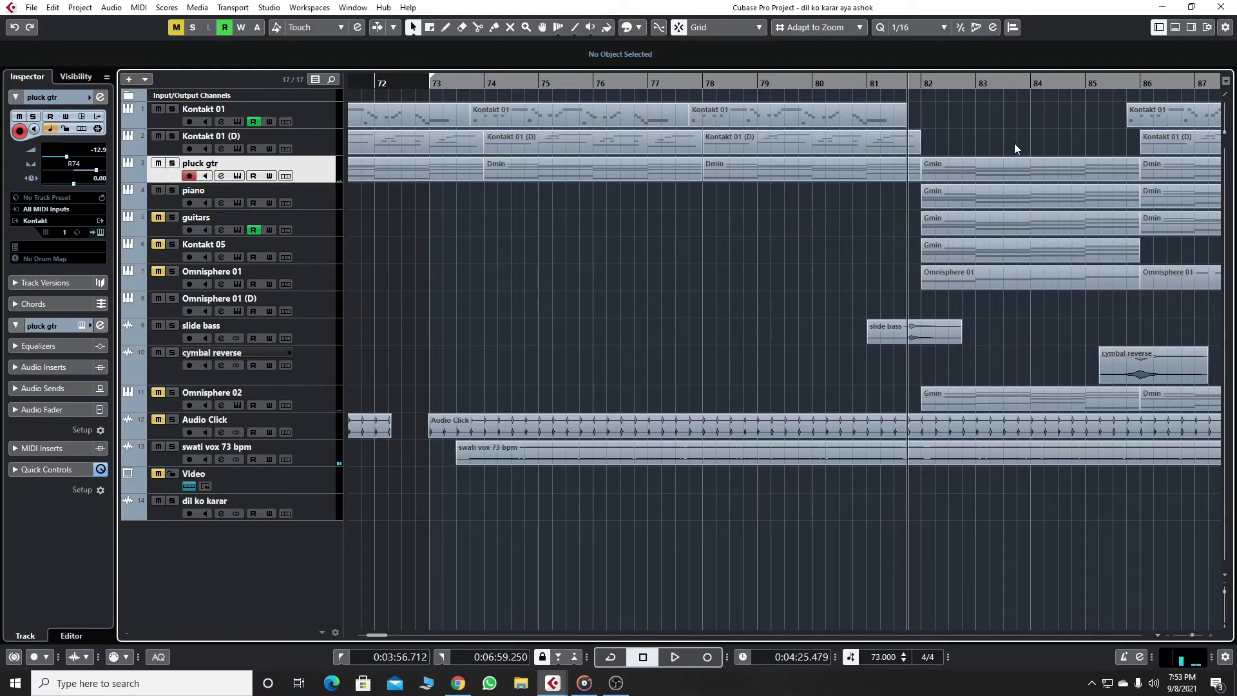
Examine the chord notes of the Gmin parts at bar 82 in the key editor, then close it and clear the selection.
drag(984, 255, 984, 255)
drag(990, 137, 947, 168)
double_click(950, 157)
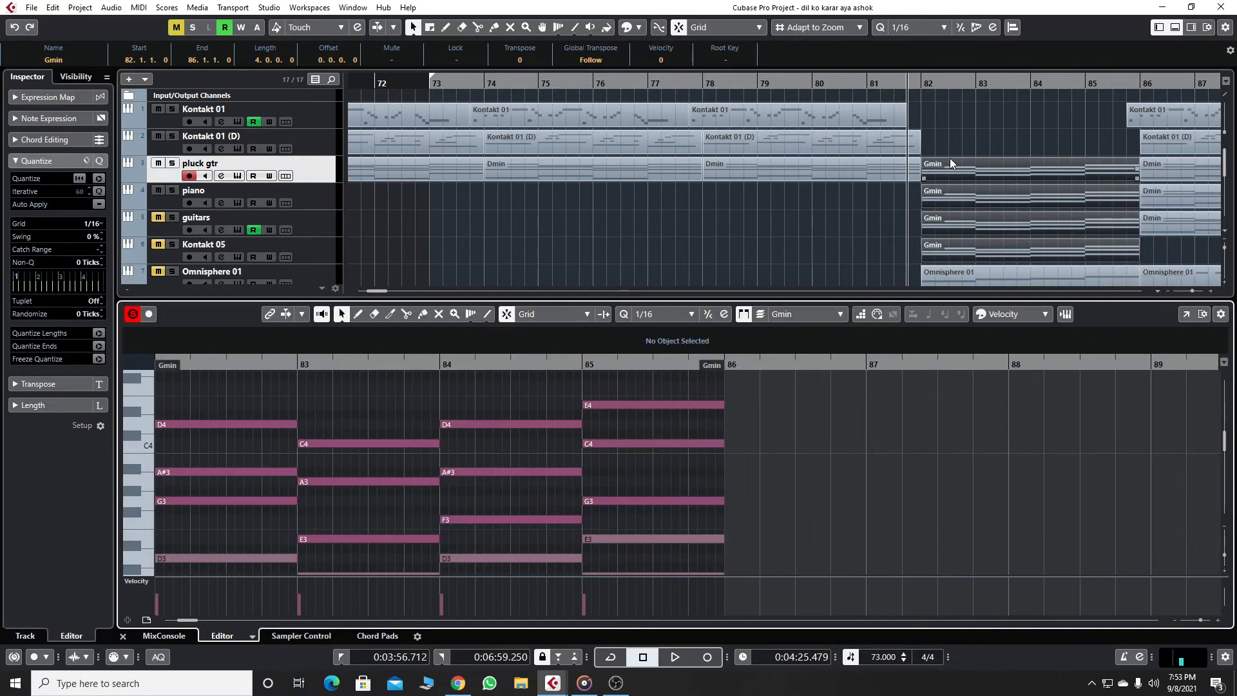
scroll(587, 451, down, 3)
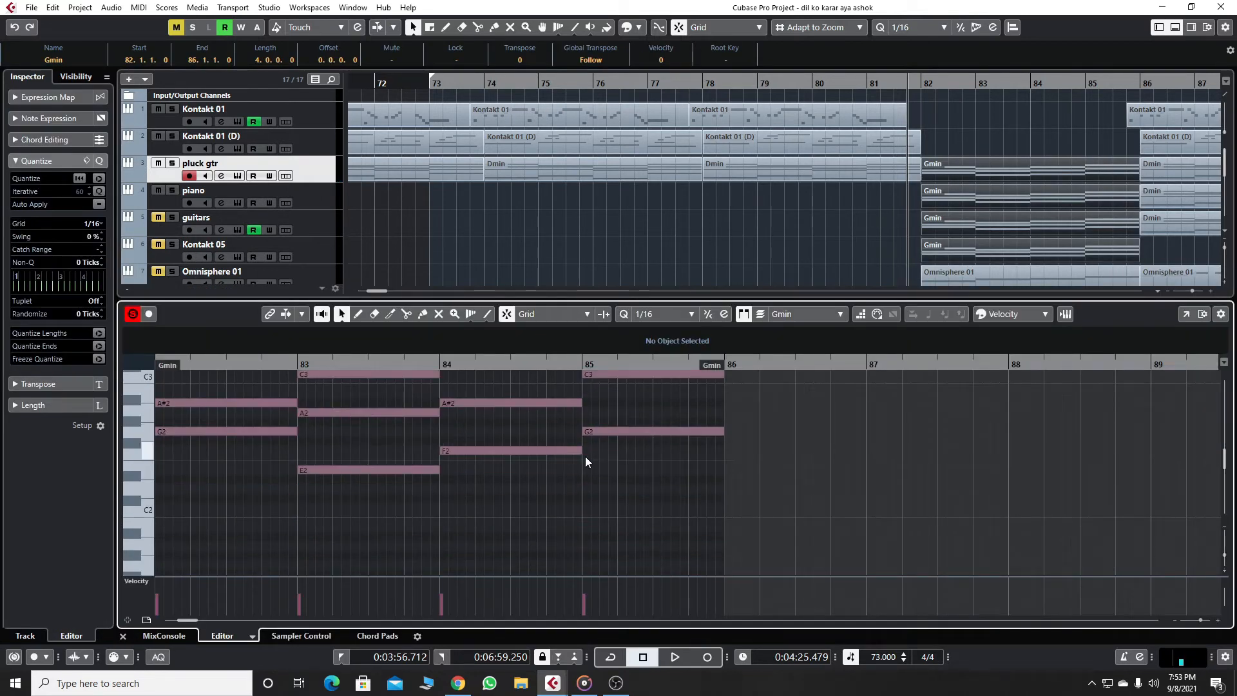
click(123, 637)
click(795, 266)
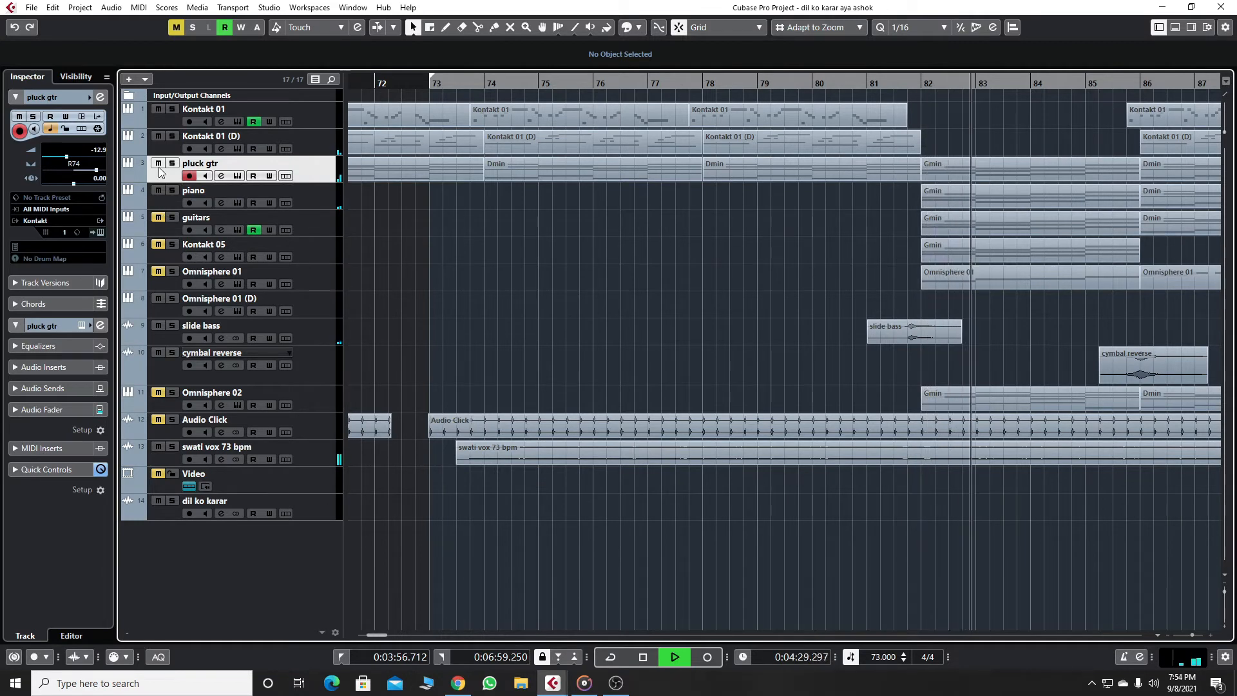
Listen to the bar 82 section with the piano unmuted, and play the guitars track in solo.
key(space)
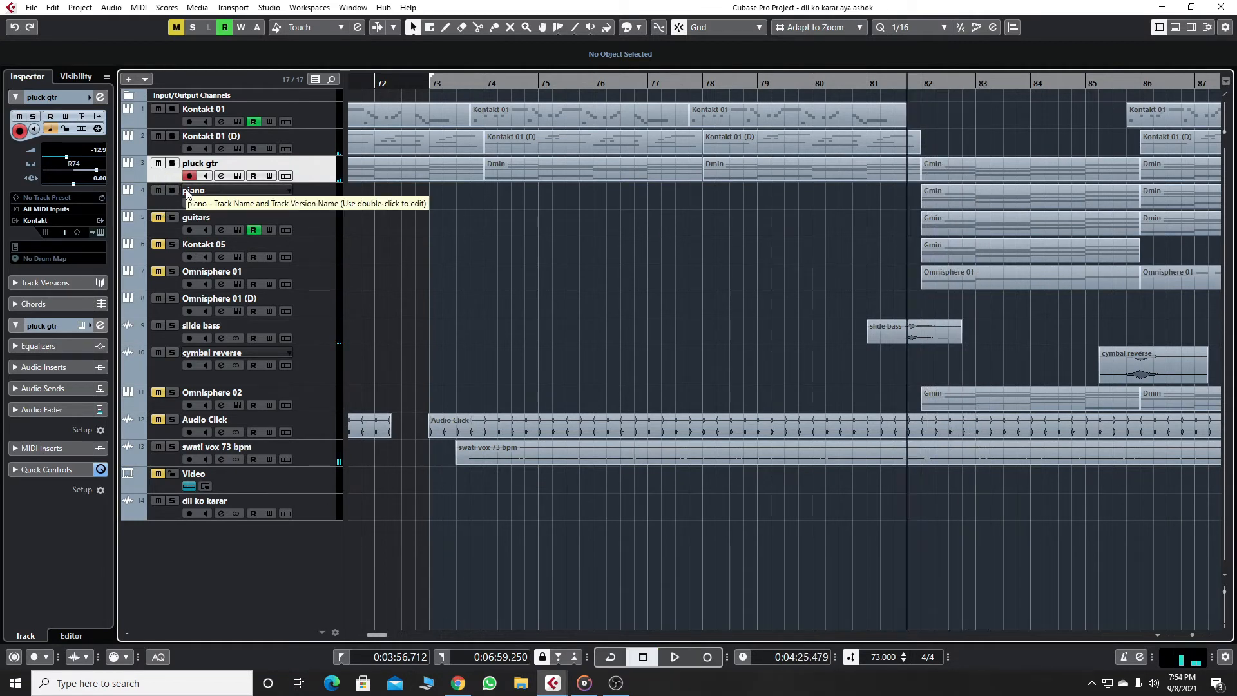
click(296, 191)
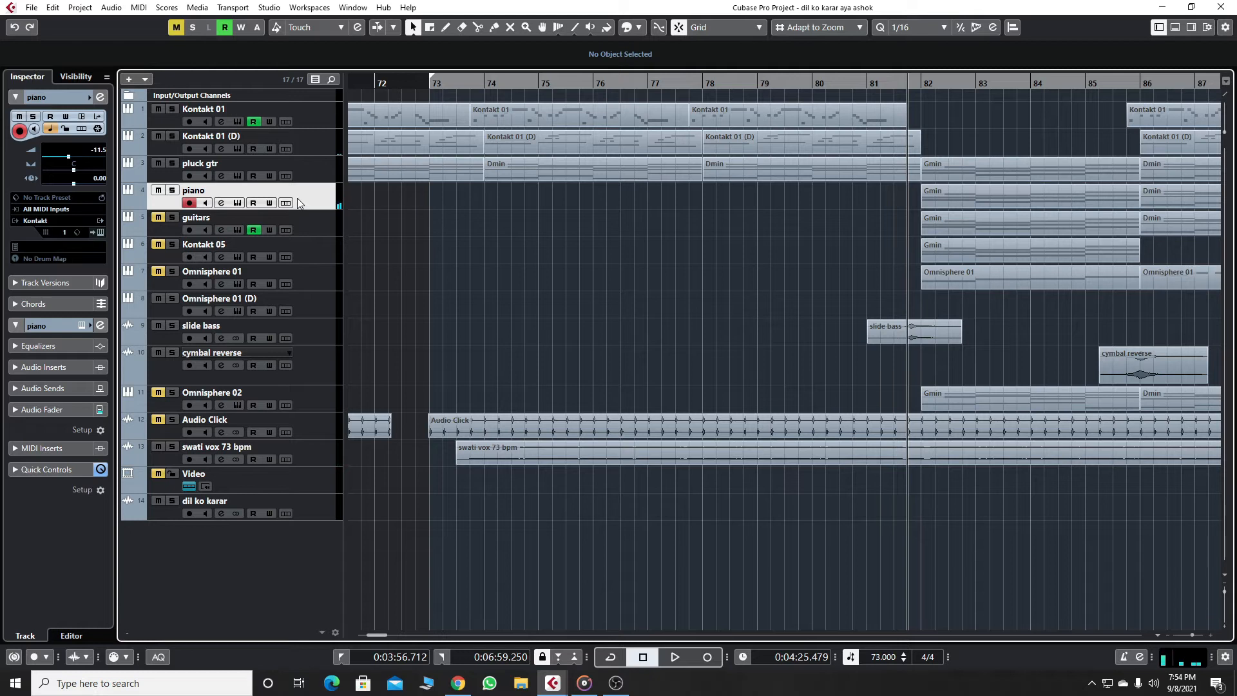
click(172, 217)
key(space)
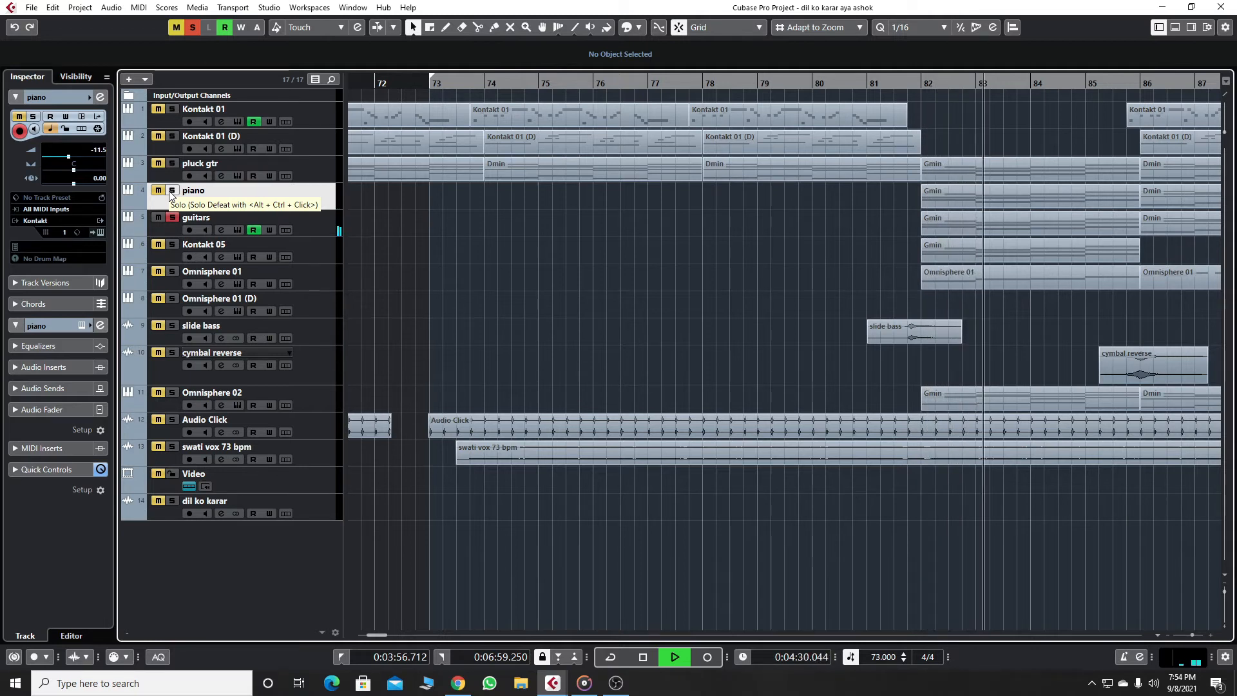
key(space)
Inspect the Strummed Acoustic 2 instrument on the guitars track, close its window, and play the soloed track again.
click(316, 226)
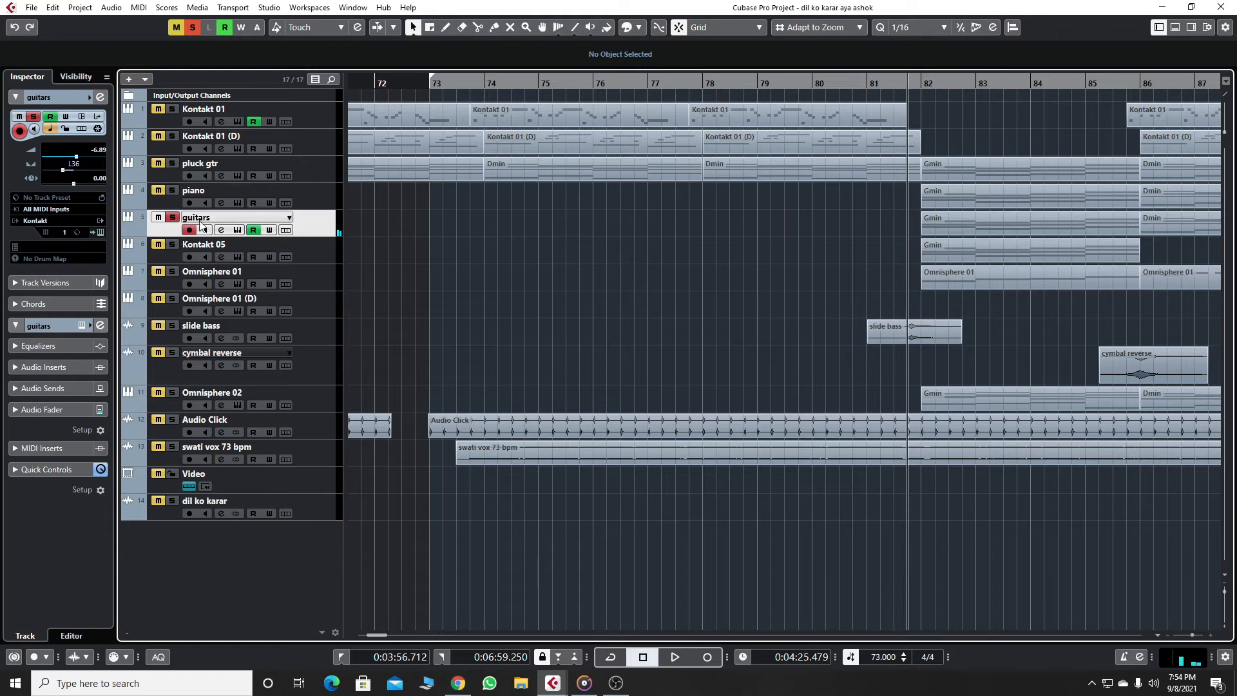
click(237, 230)
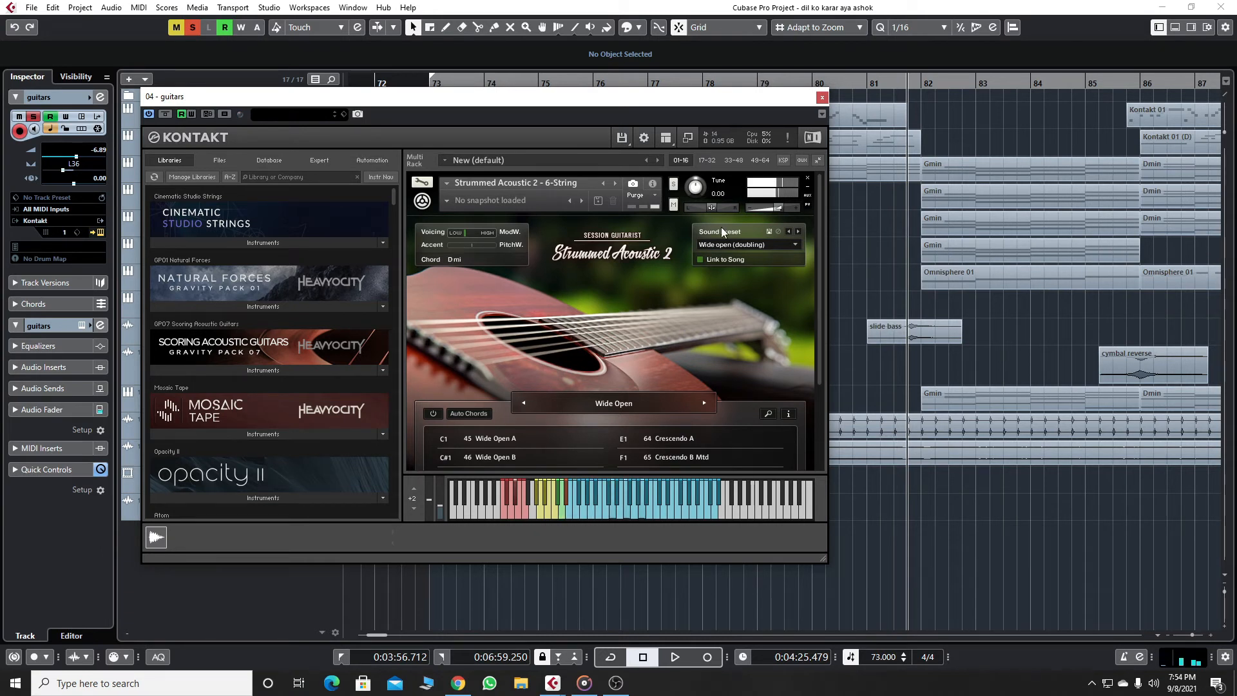
click(822, 98)
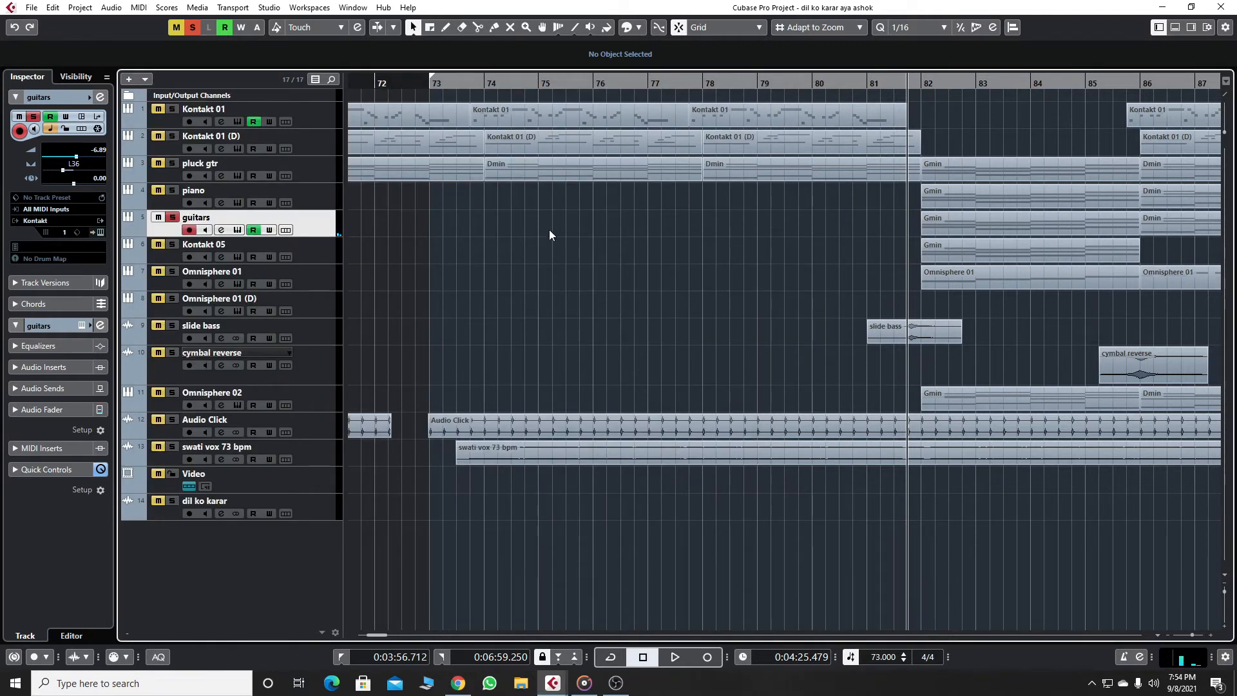
key(space)
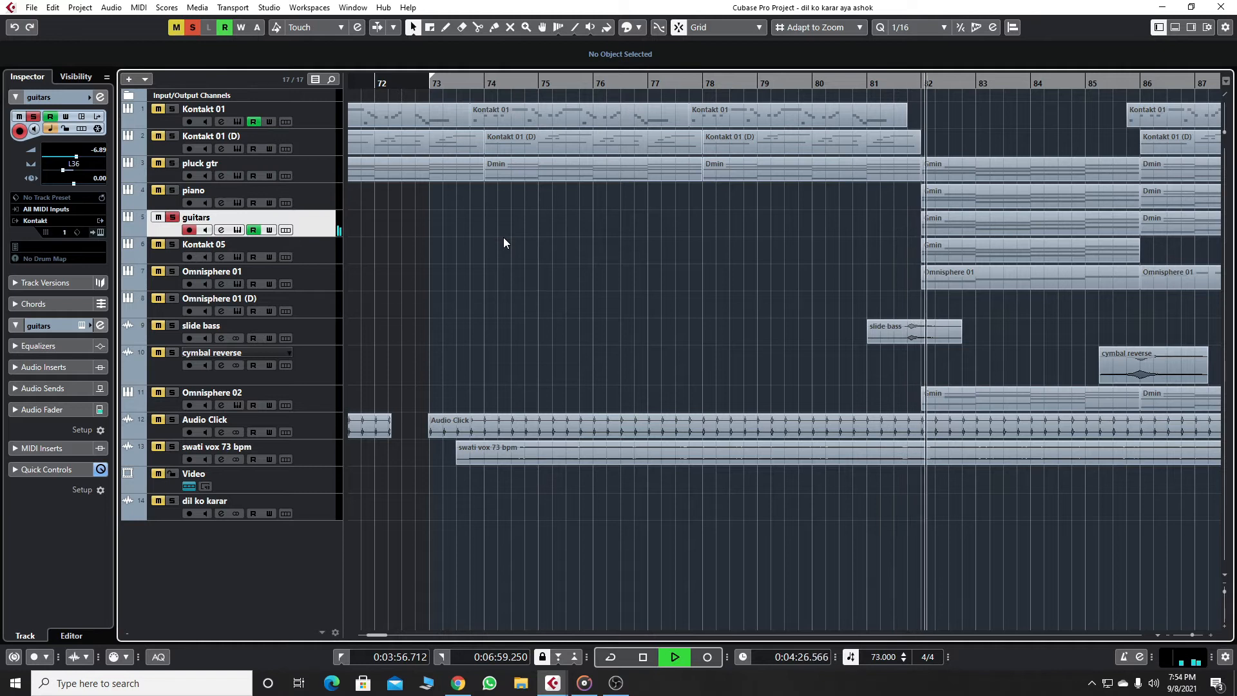
key(space)
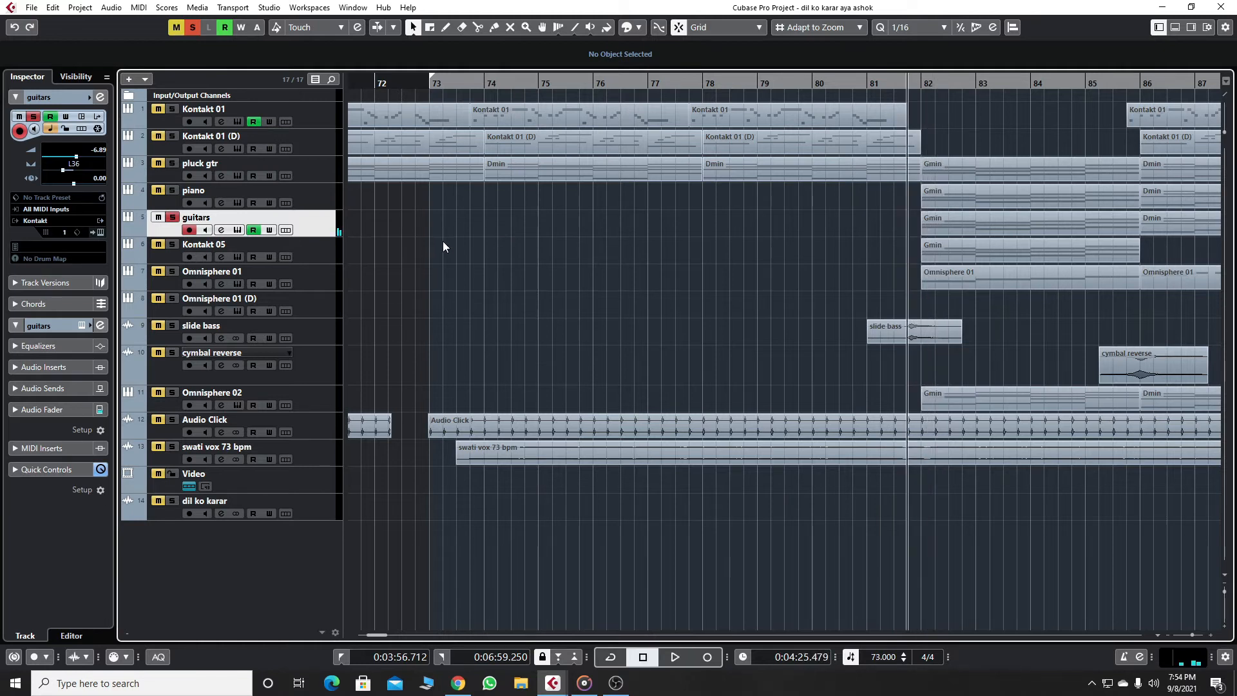
Show the guitars track's volume automation, select its points across bars 82 to 86, and play the track in solo from mid bar 82.
right_click(307, 224)
click(356, 389)
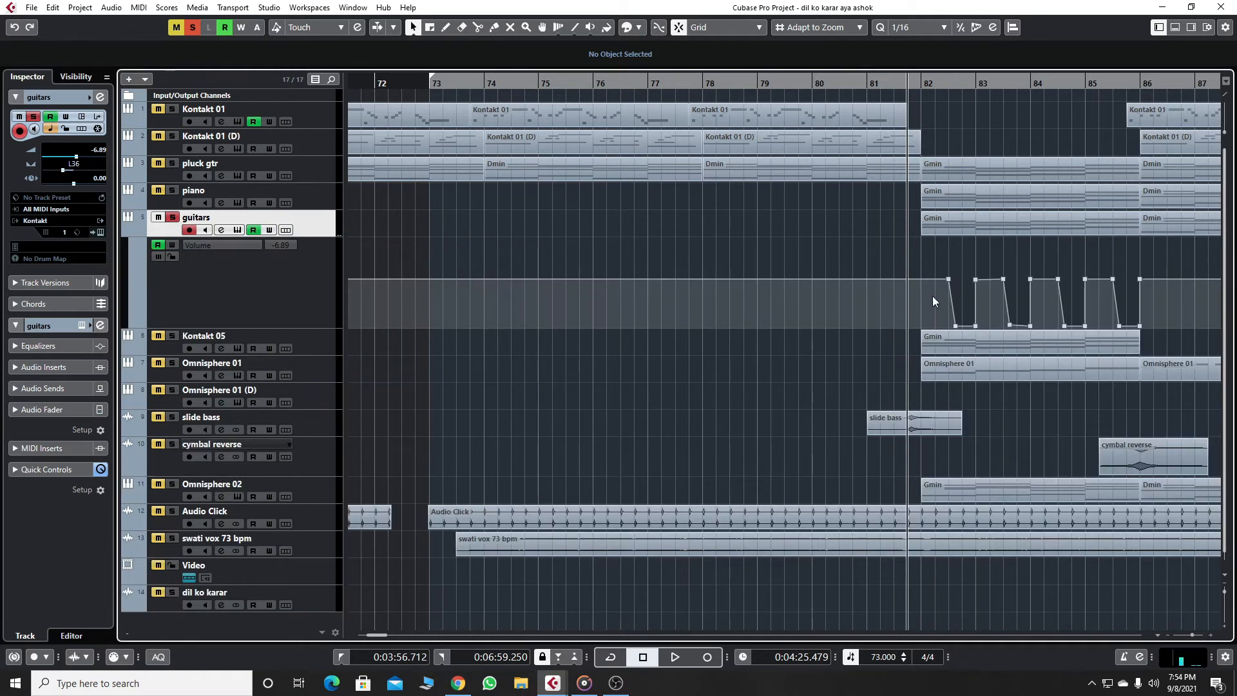
drag(1140, 265, 920, 318)
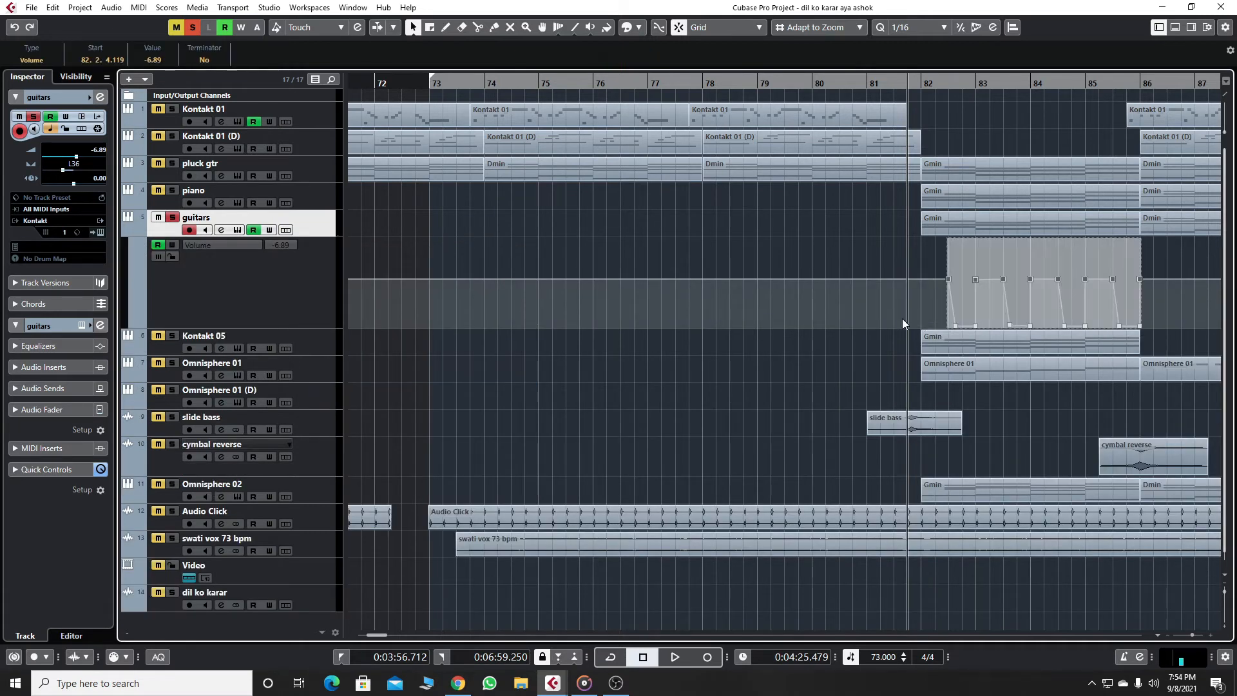
drag(959, 84, 944, 97)
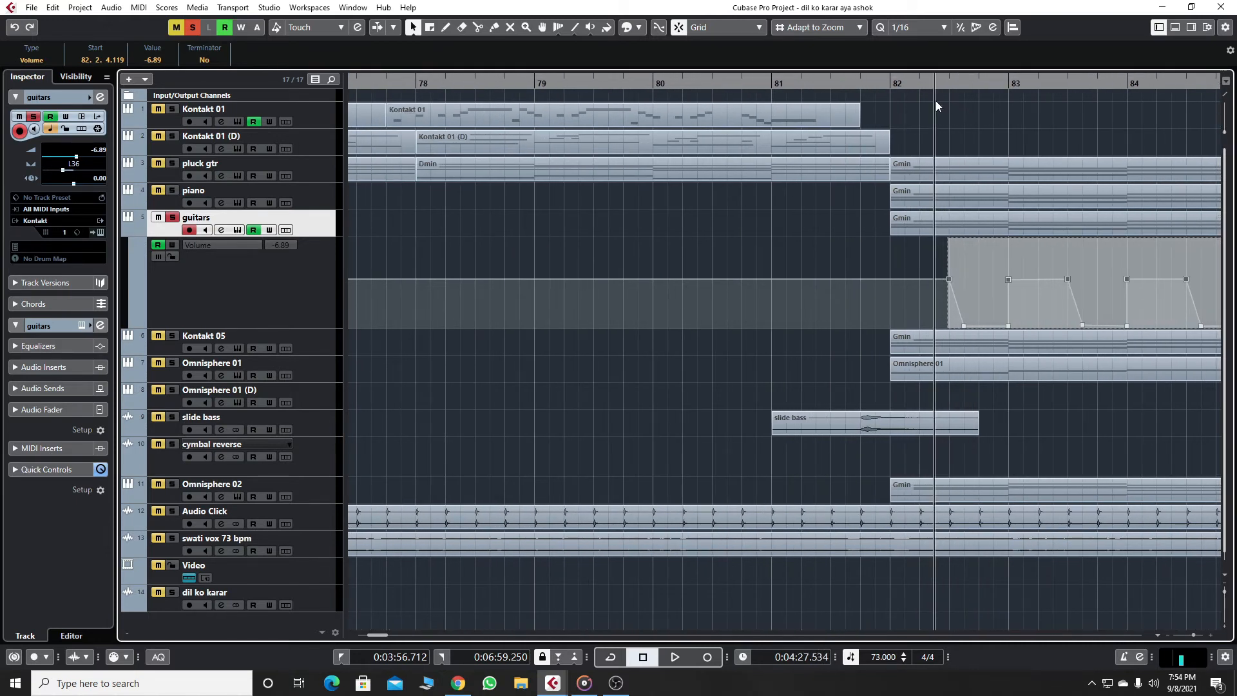
key(space)
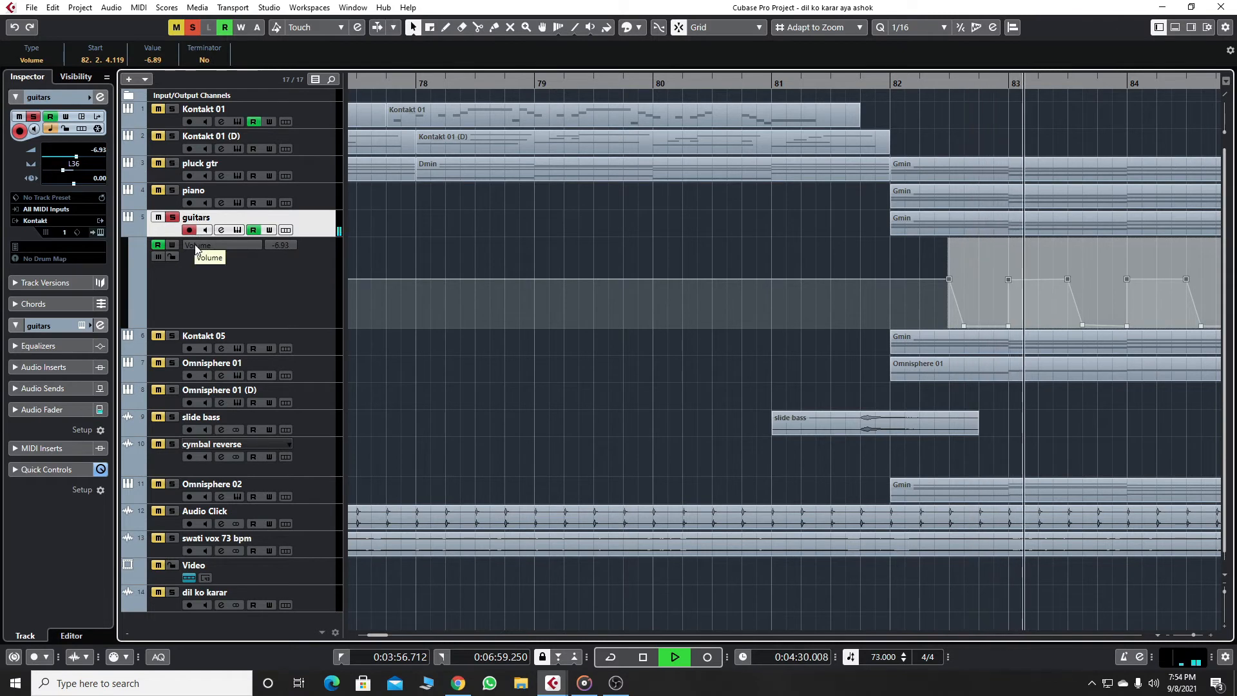
key(space)
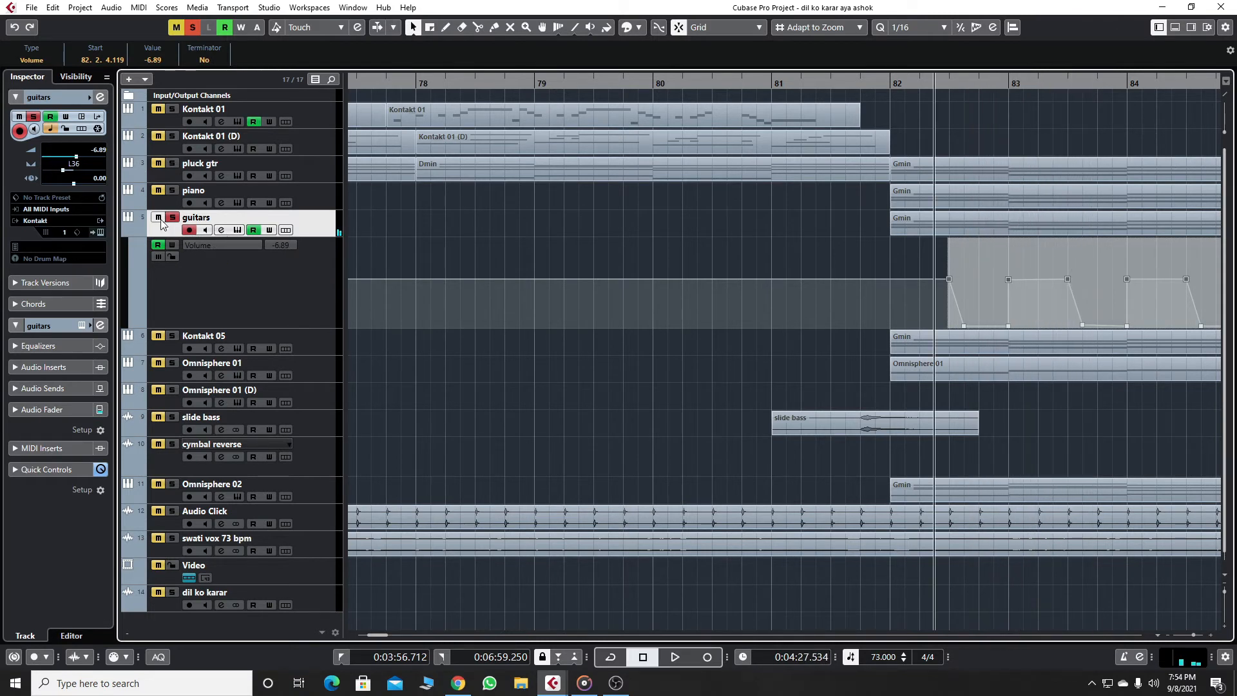
Turn off the guitars solo with the track unmuted, and play the Kontakt 05 track unmuted and in solo.
click(172, 217)
click(158, 217)
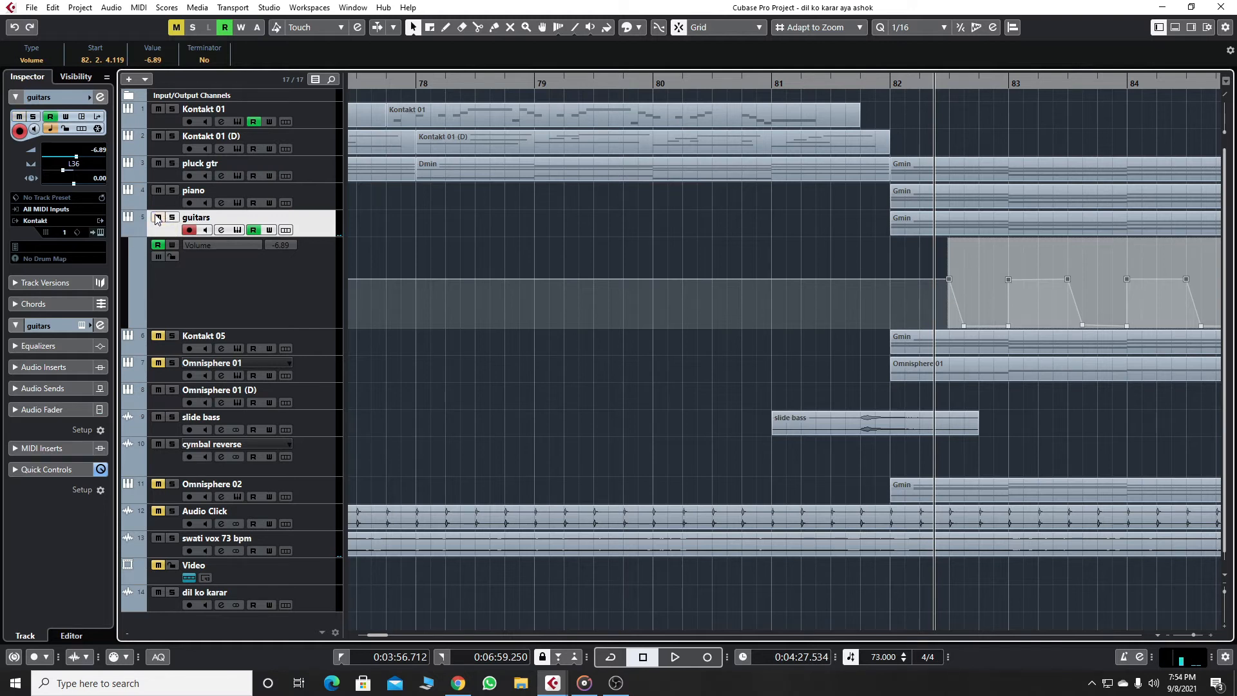
click(158, 335)
click(172, 335)
key(space)
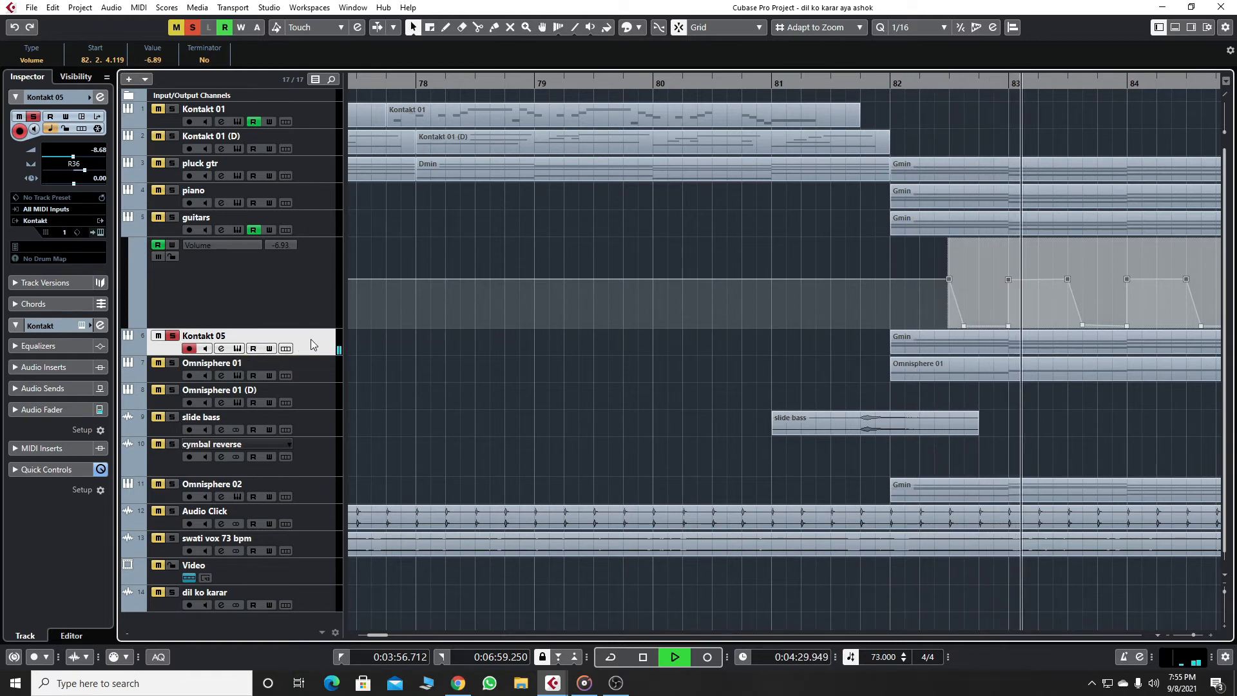
Stop playback and inspect the Strummed Acoustic instrument on the Kontakt 05 track, then close its window.
key(space)
click(238, 349)
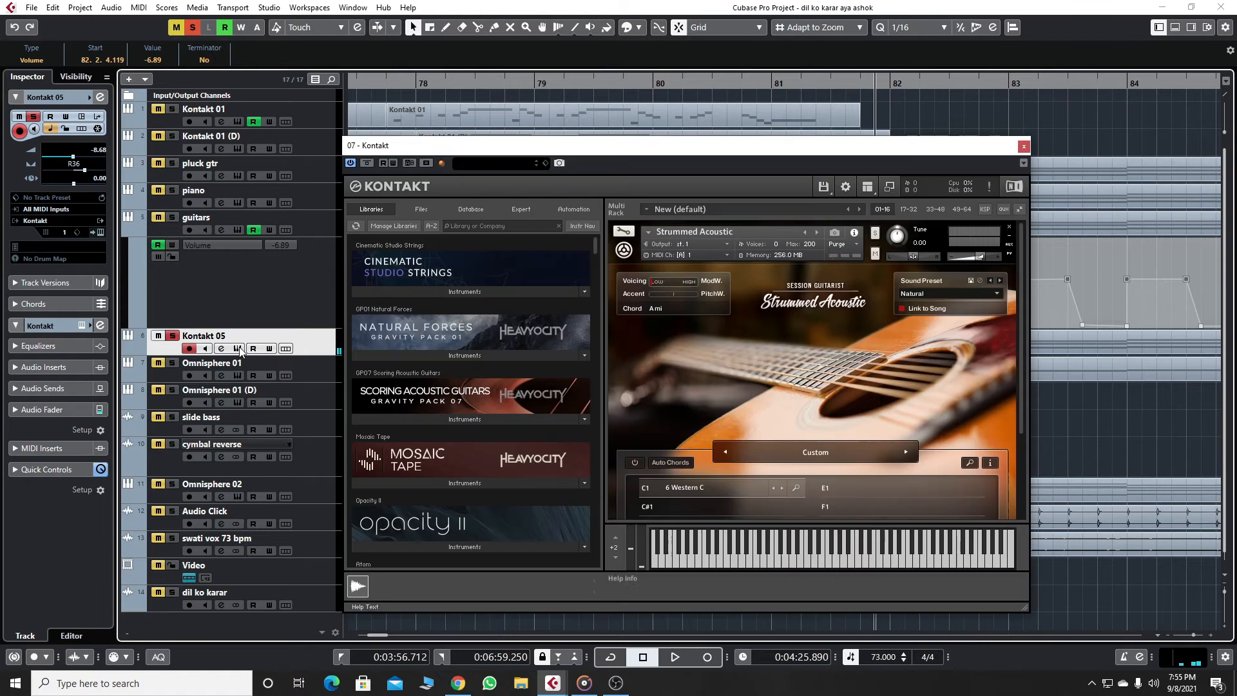
click(1024, 148)
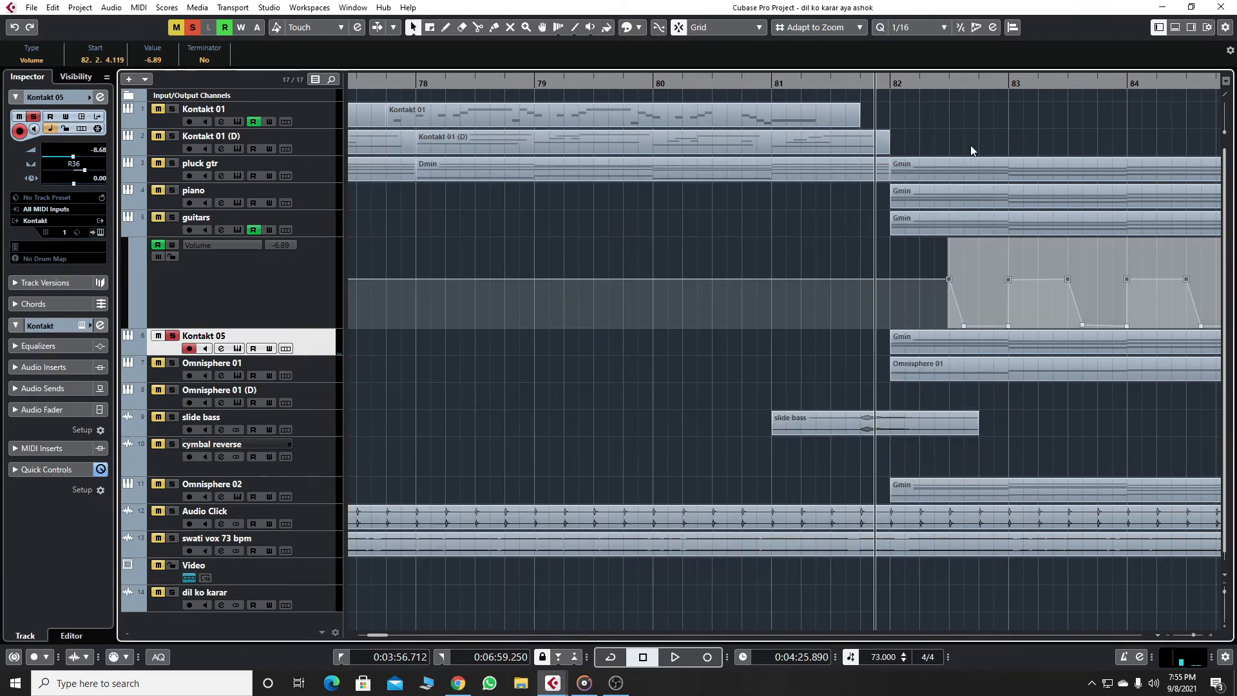
Play the guitars and Kontakt 05 tracks together in solo, turn both solos off, and select each of the two tracks.
click(171, 218)
key(space)
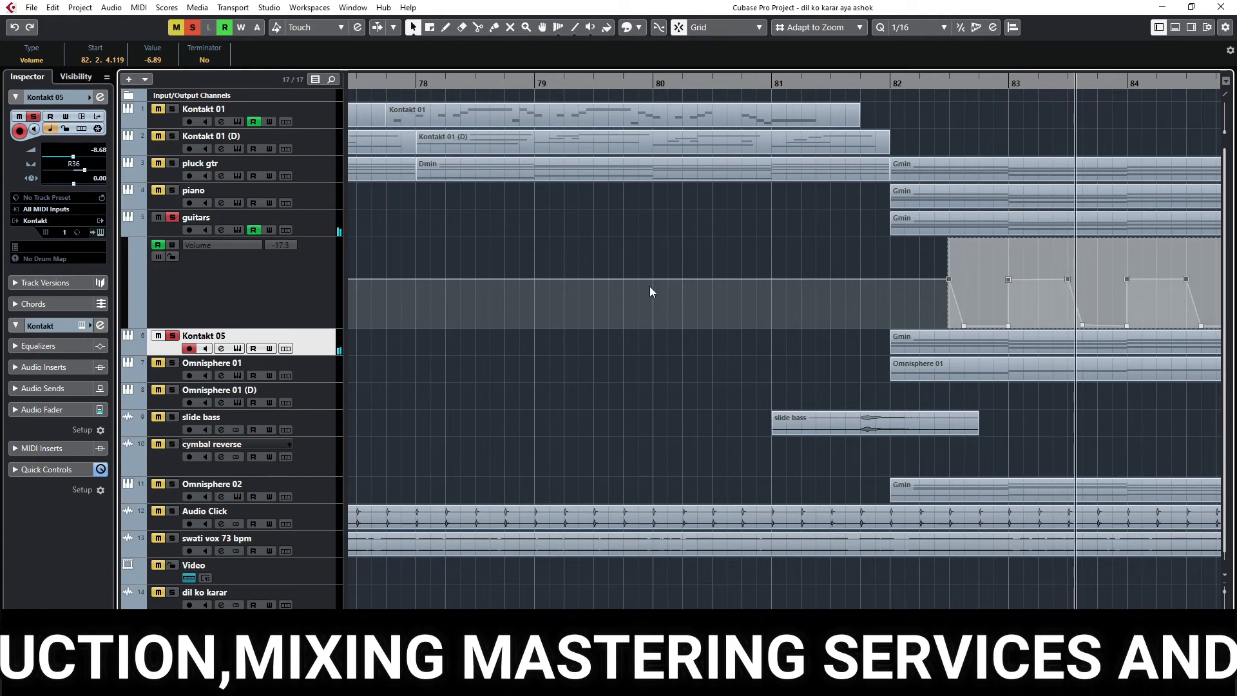
key(space)
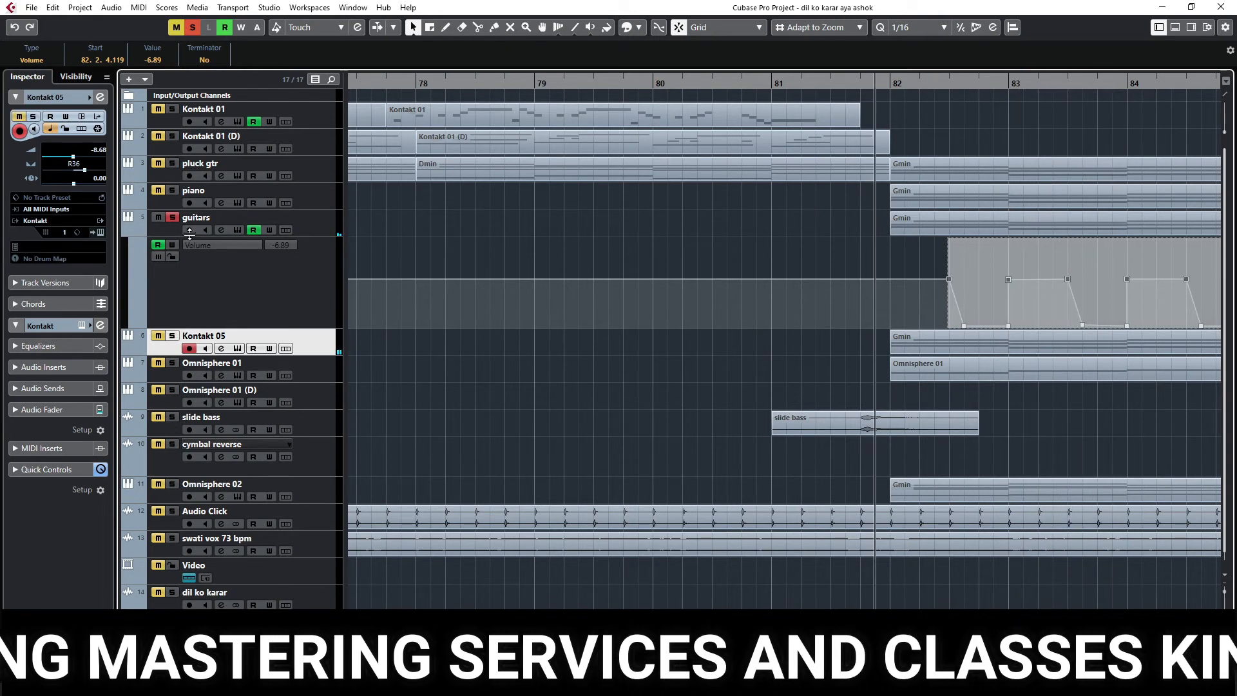
click(172, 218)
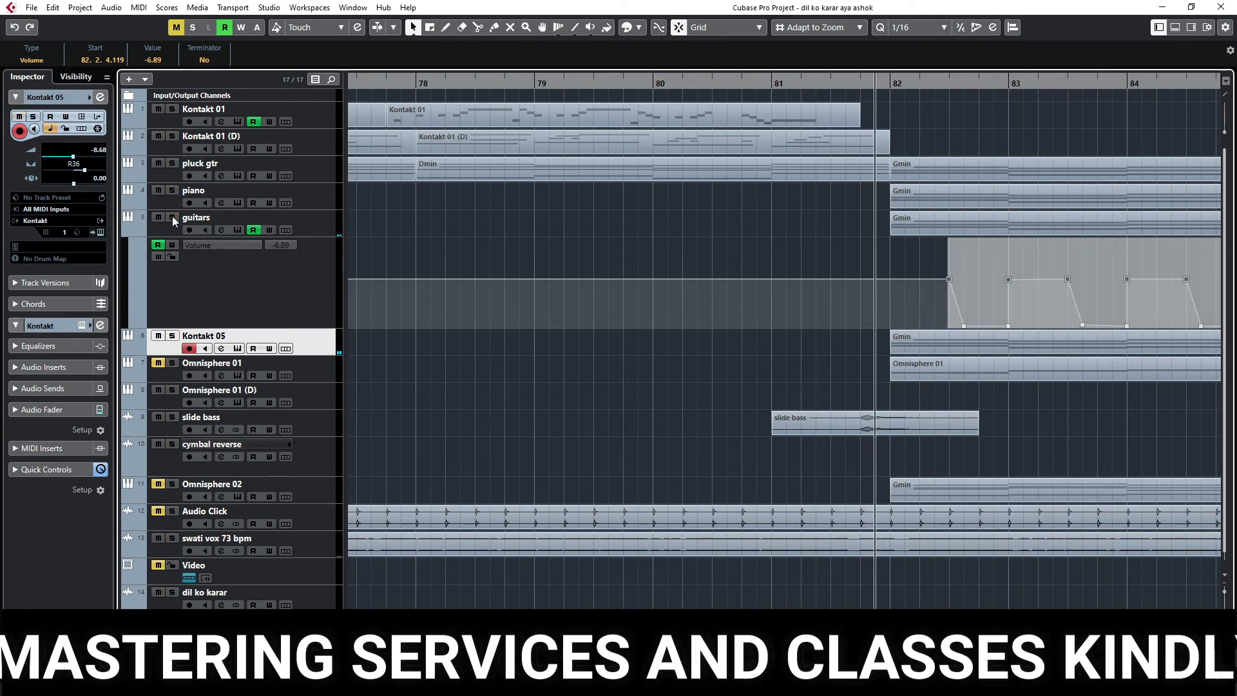
click(311, 168)
click(268, 220)
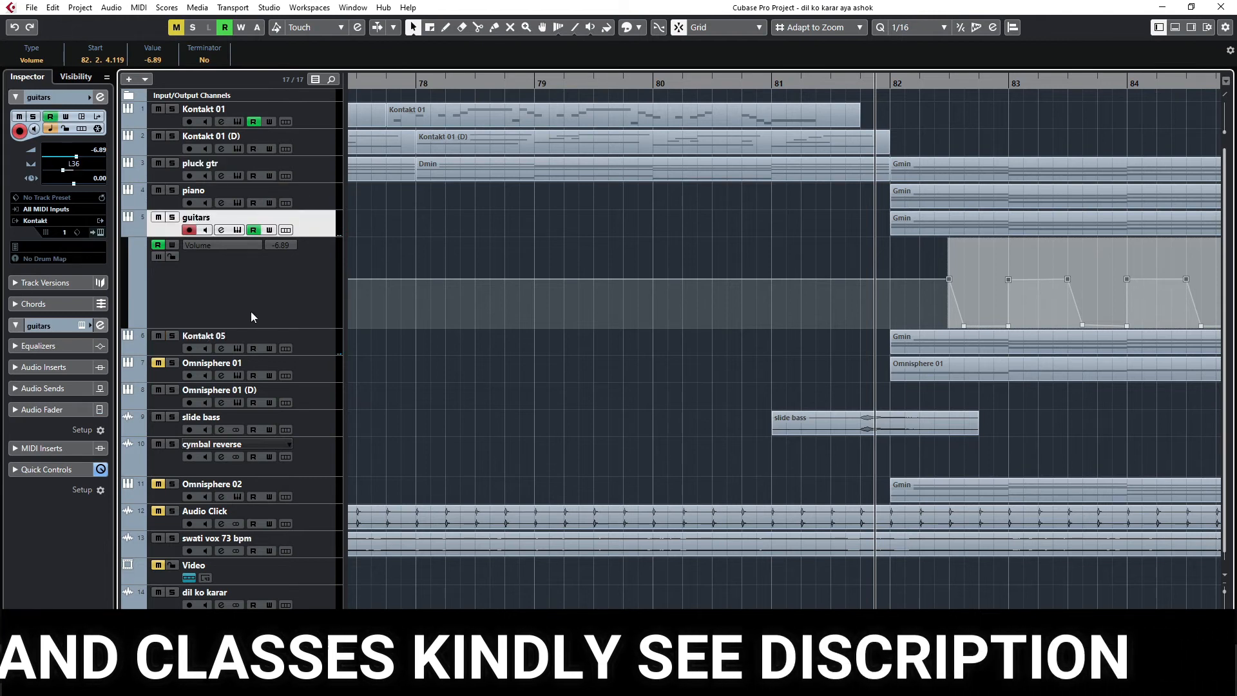
click(326, 352)
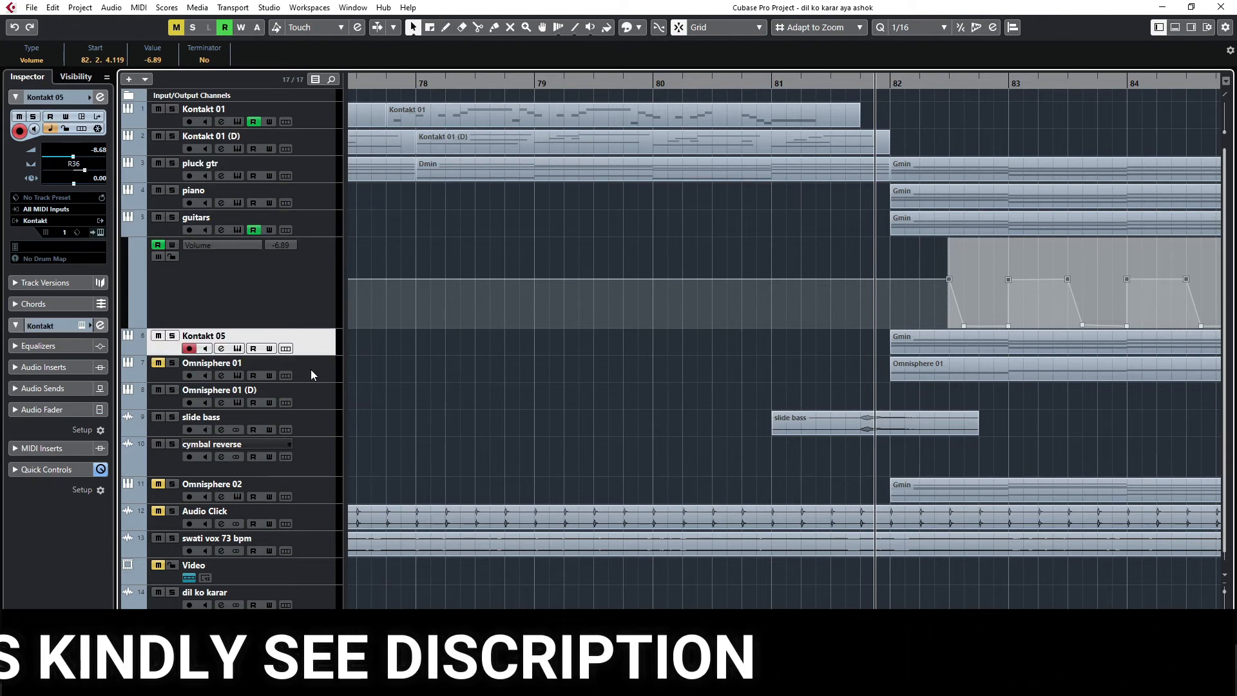
Play the Omnisphere 01 track unmuted and in solo, and turn its solo off.
click(175, 362)
key(space)
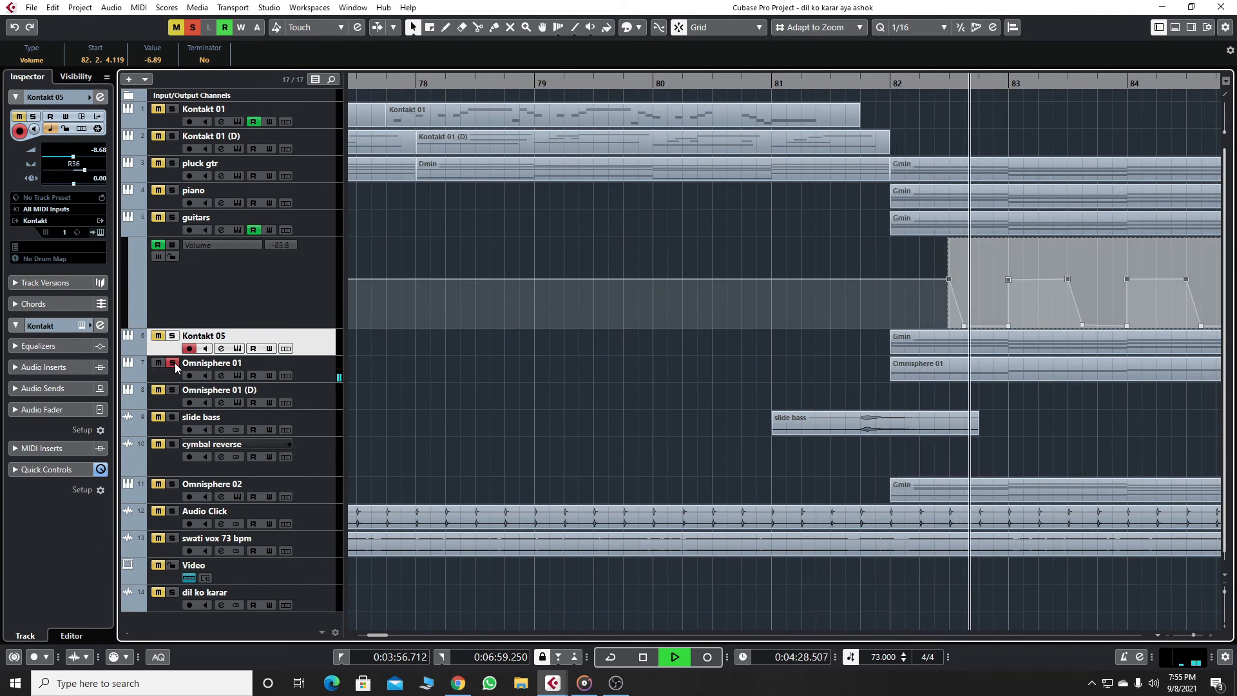
key(space)
click(175, 362)
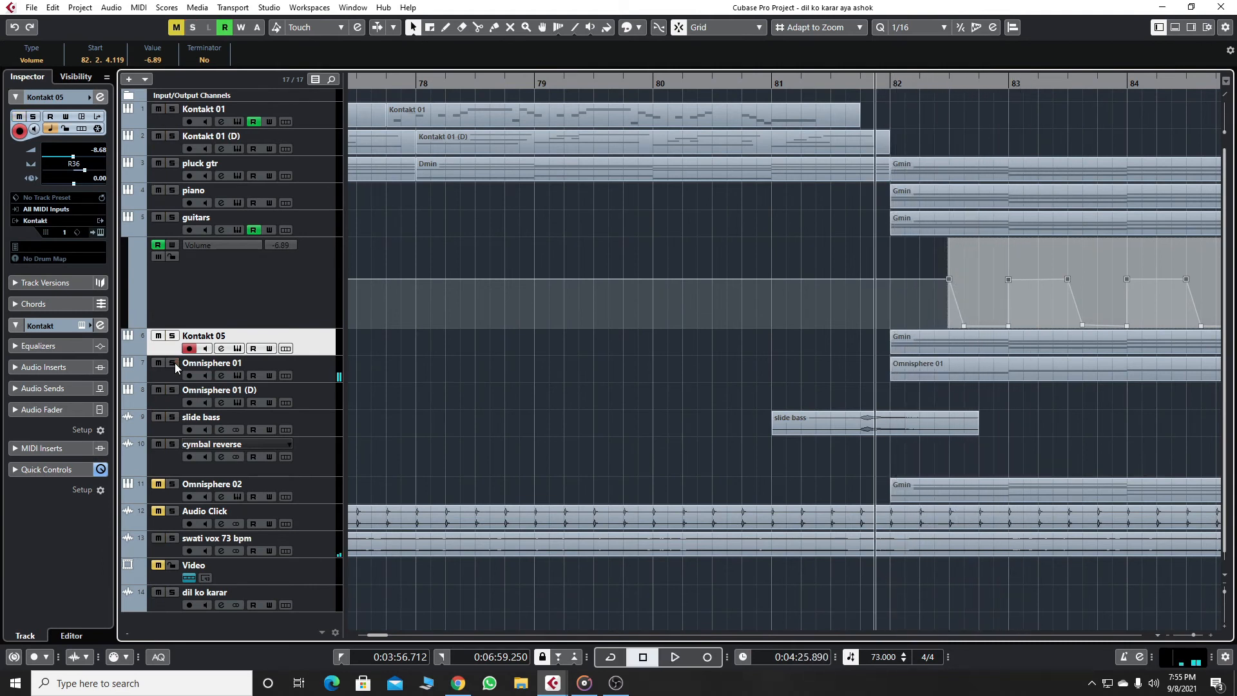
Unmute Omnisphere 02, play it in solo while inspecting its Distant Memories patch, close the instrument window, and turn the solo off.
scroll(837, 353, down, 1)
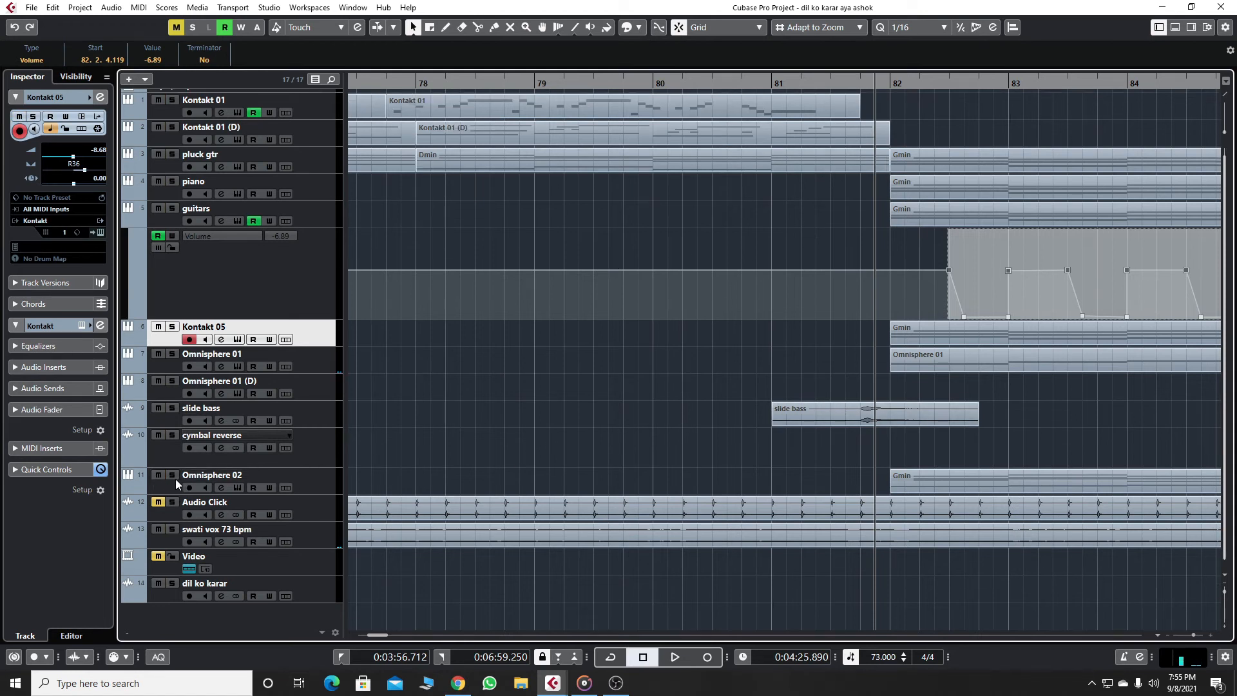
click(209, 476)
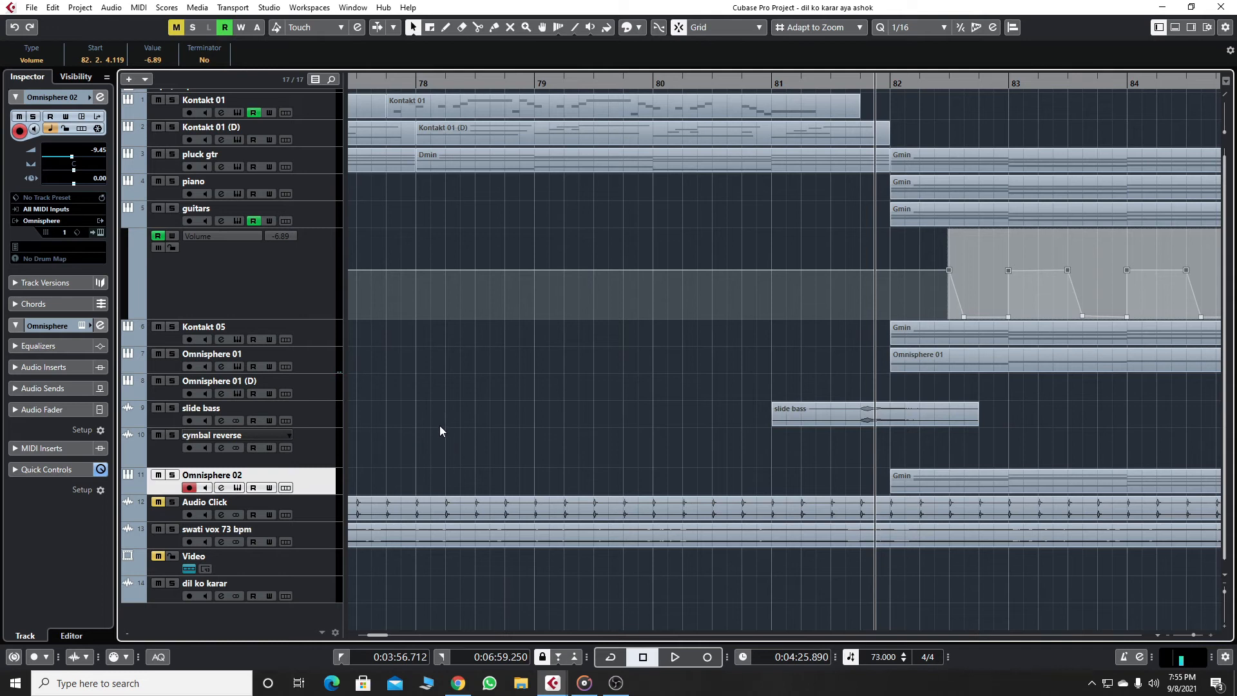
key(space)
click(172, 474)
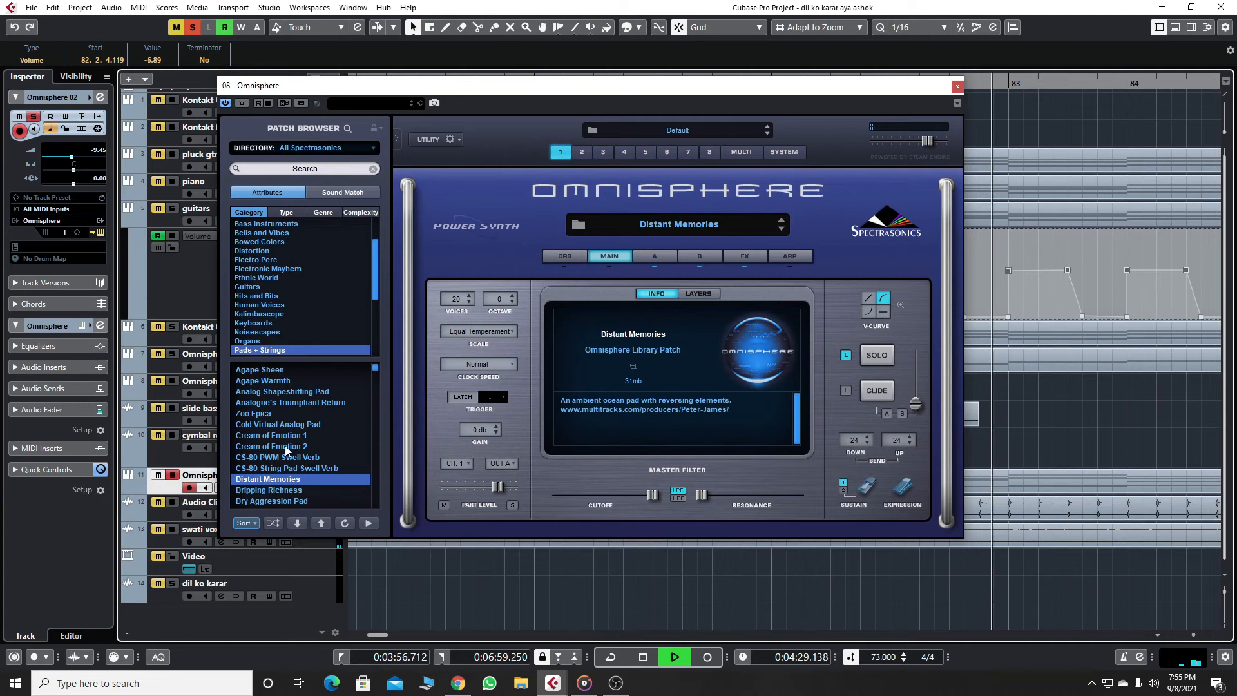
click(958, 86)
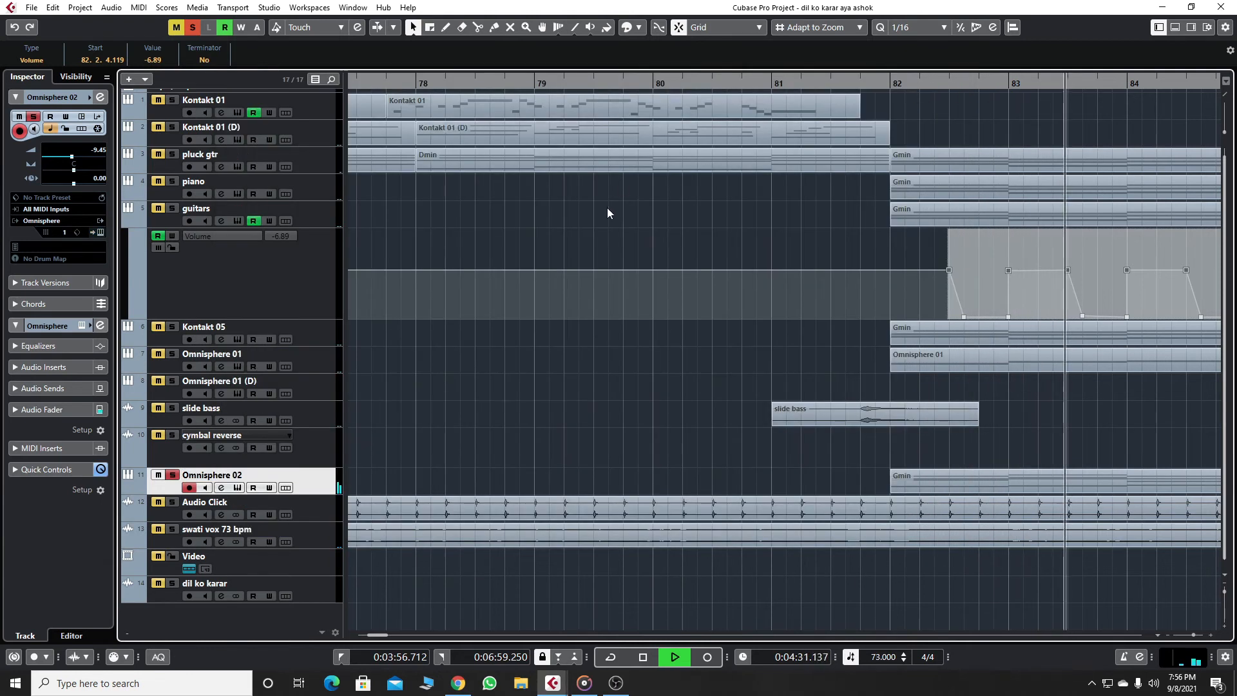
key(space)
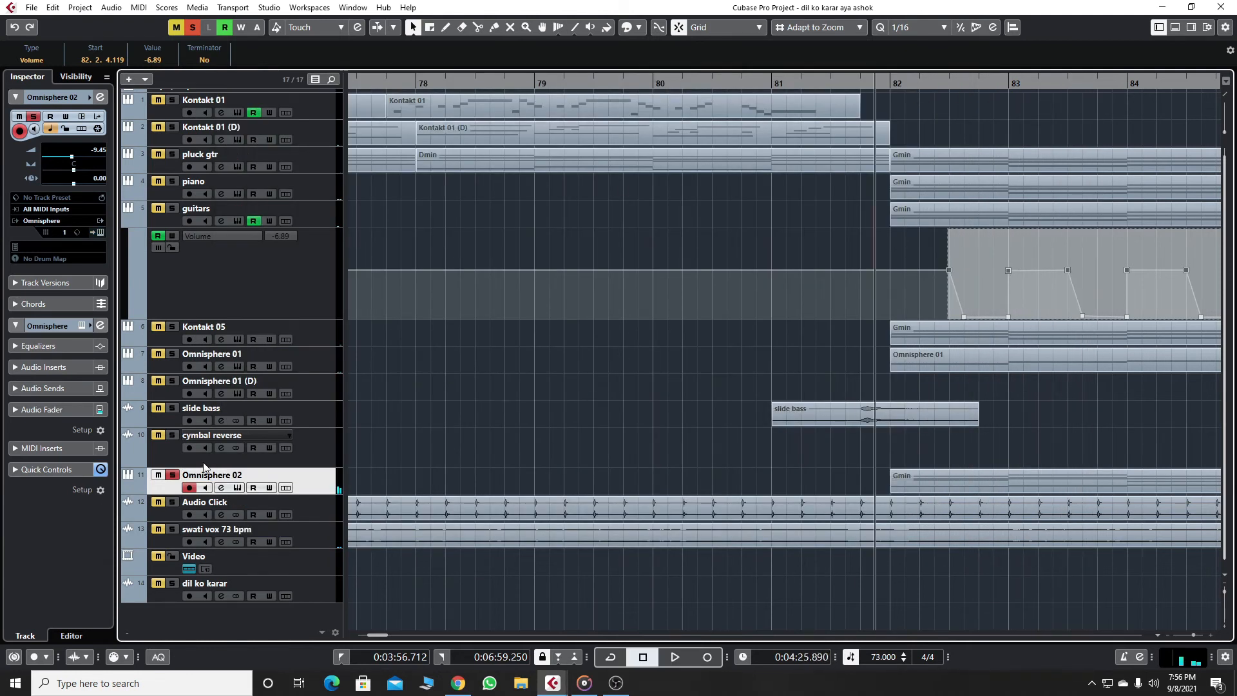
click(173, 476)
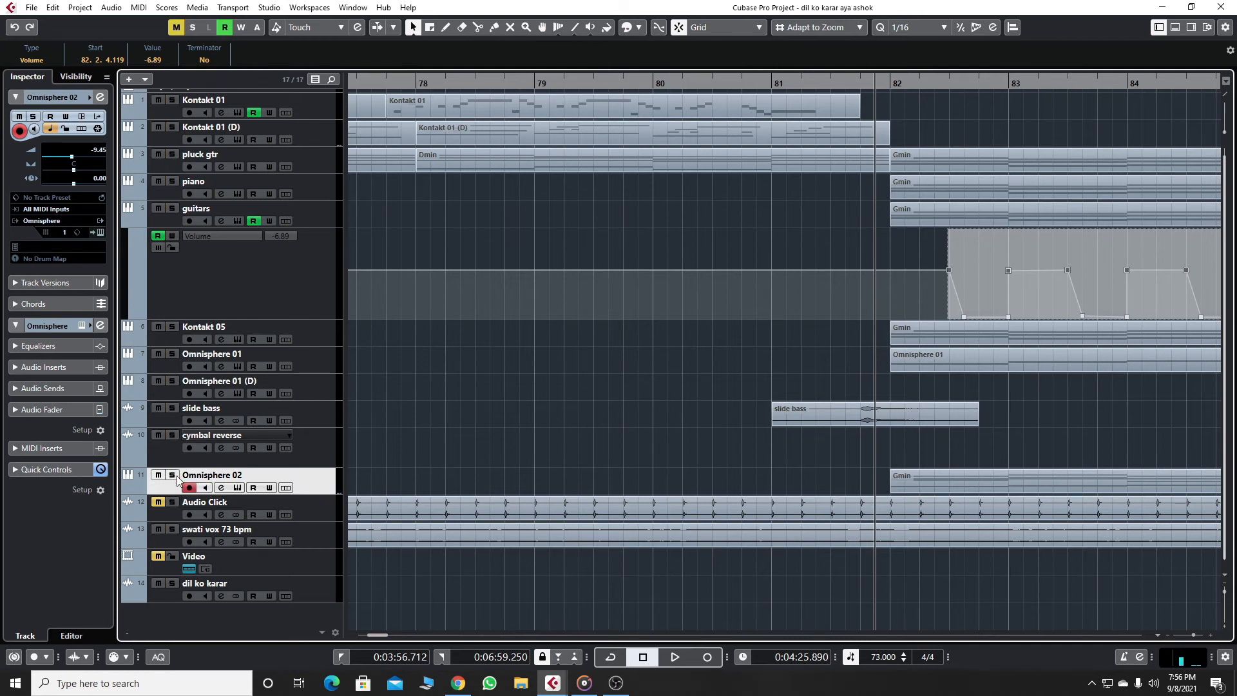
Select the slide bass clip at bar 81, clear the selection, and play the full mix from late bar 81 into bar 87.
click(824, 400)
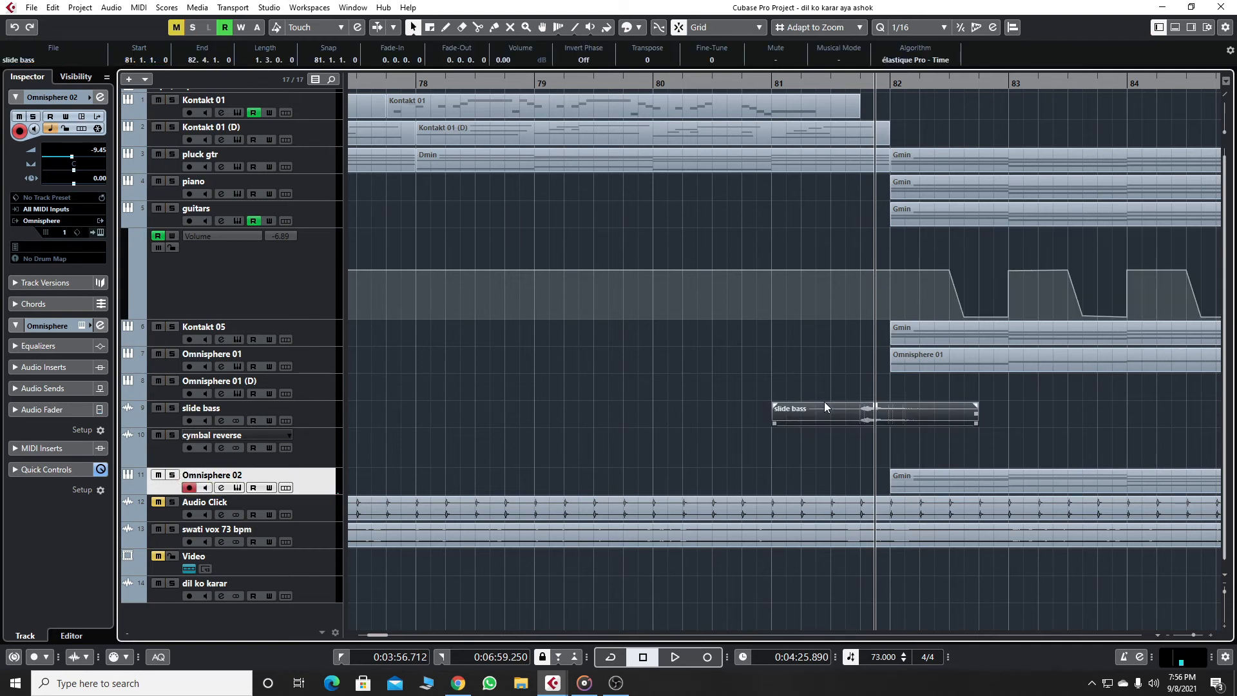
key(g)
key(g)
drag(938, 115, 911, 413)
drag(911, 478, 911, 478)
click(686, 186)
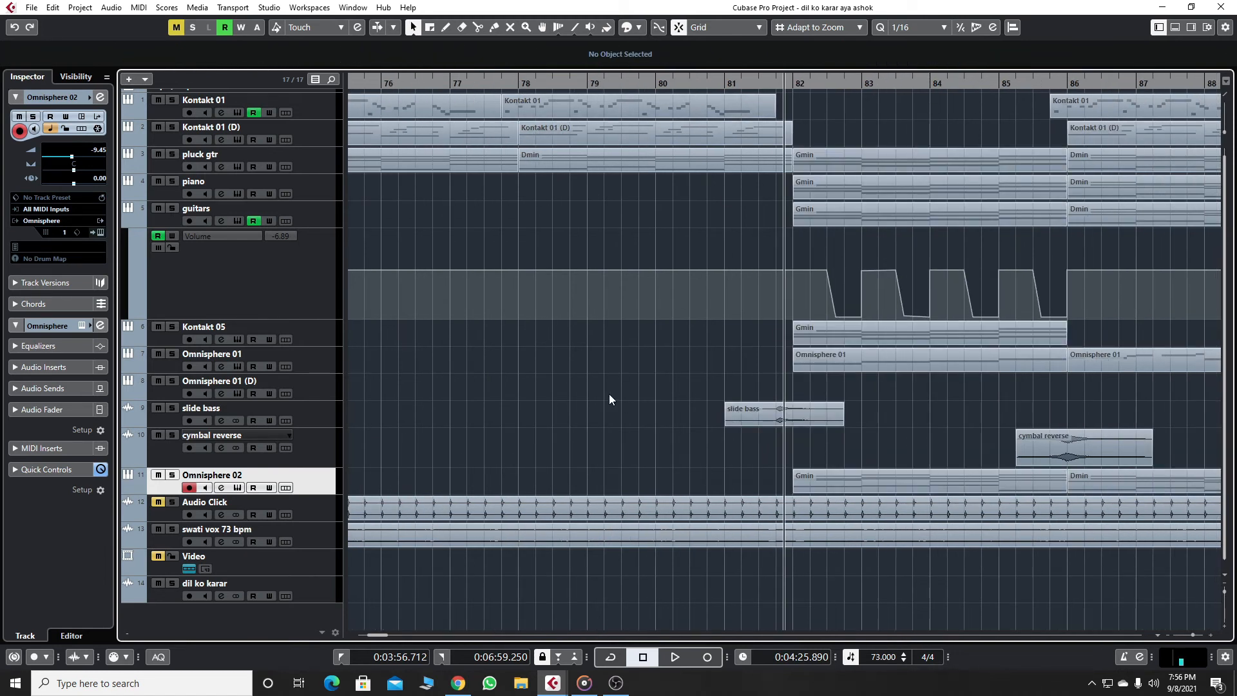
key(space)
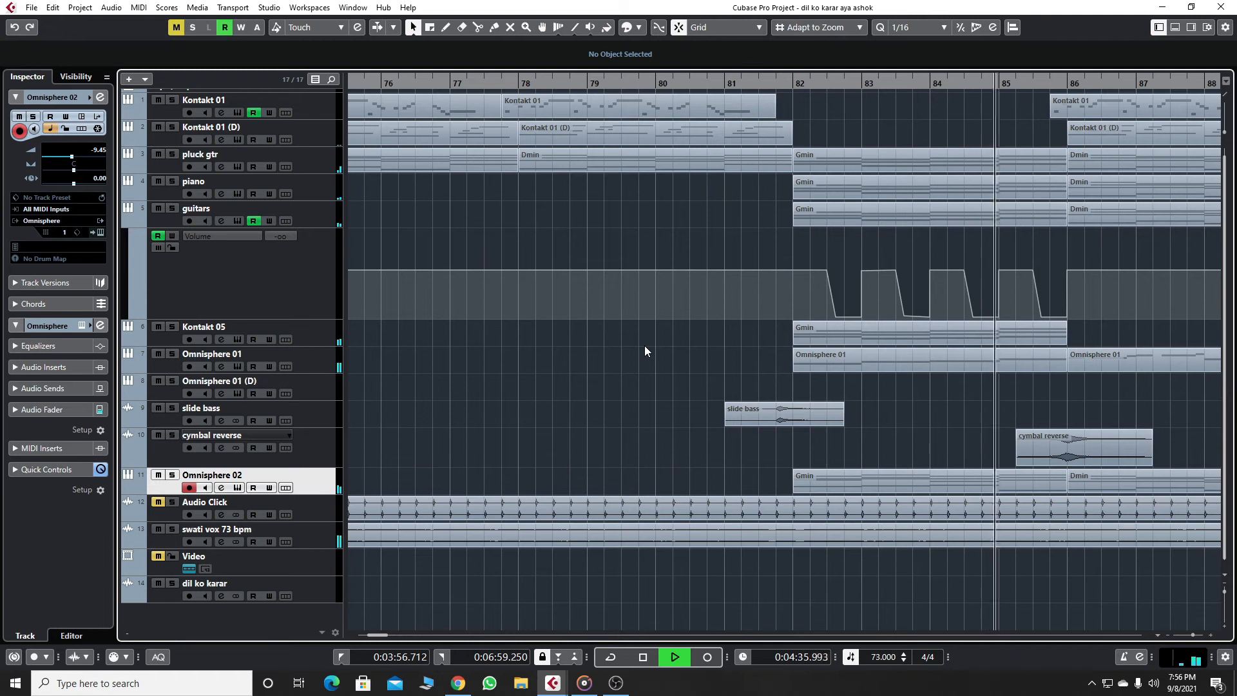
key(g)
key(g)
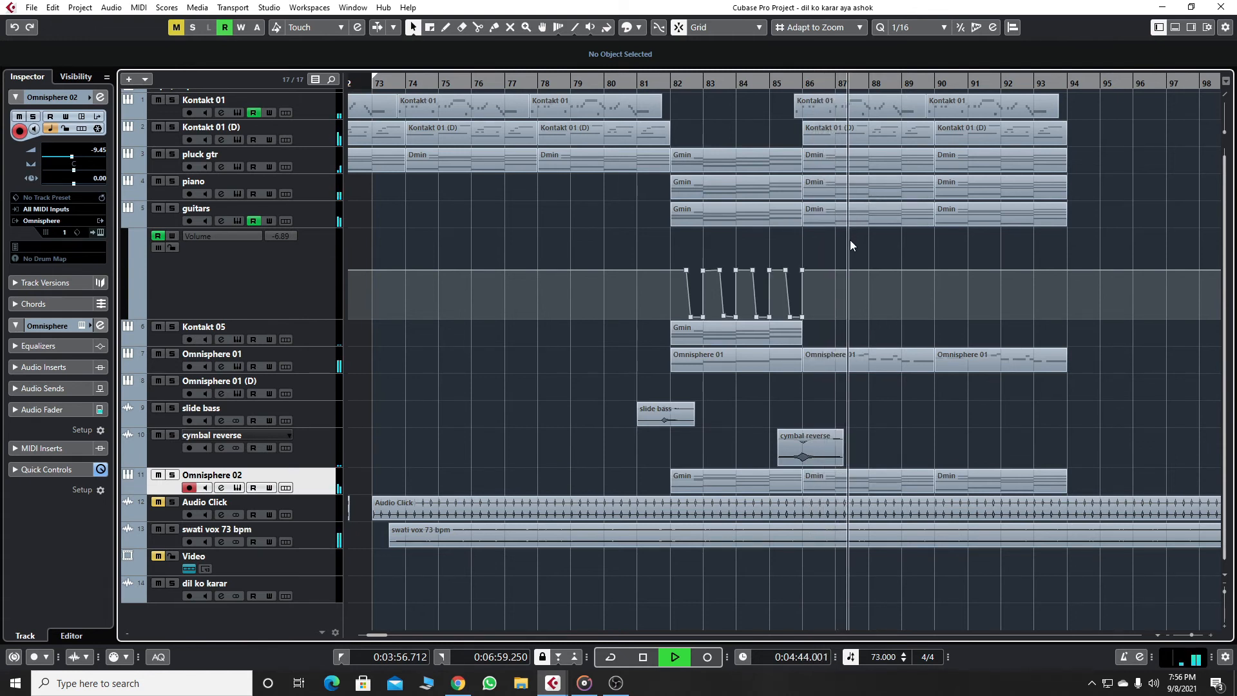
key(space)
Select the cymbal reverse clip and the Dmin clips on pluck gtr, piano and guitars across bars 86 to 94, and clear the selection.
drag(789, 83, 806, 233)
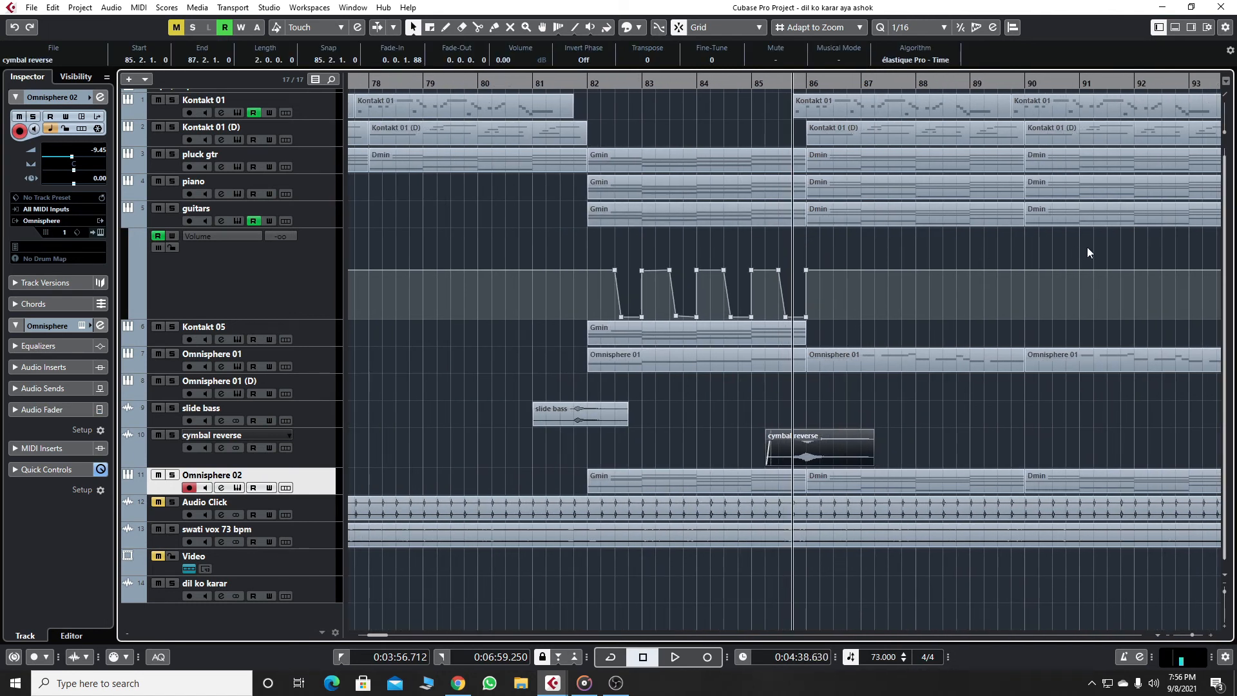
click(922, 161)
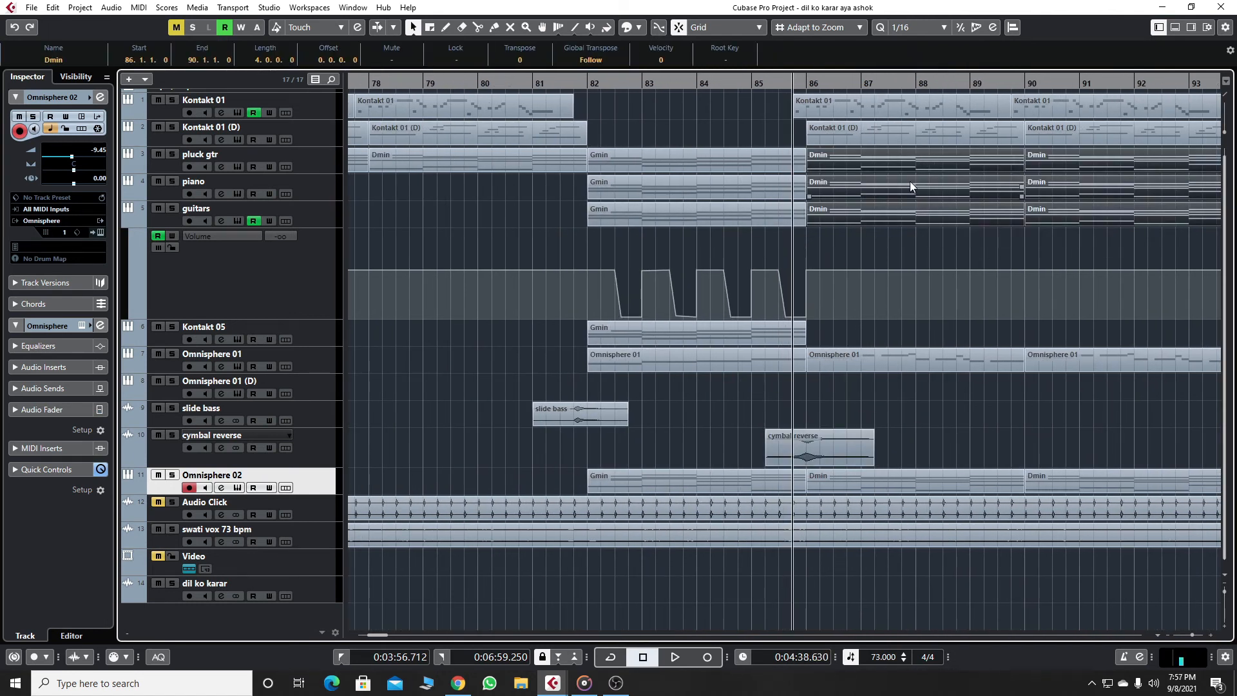
key(g)
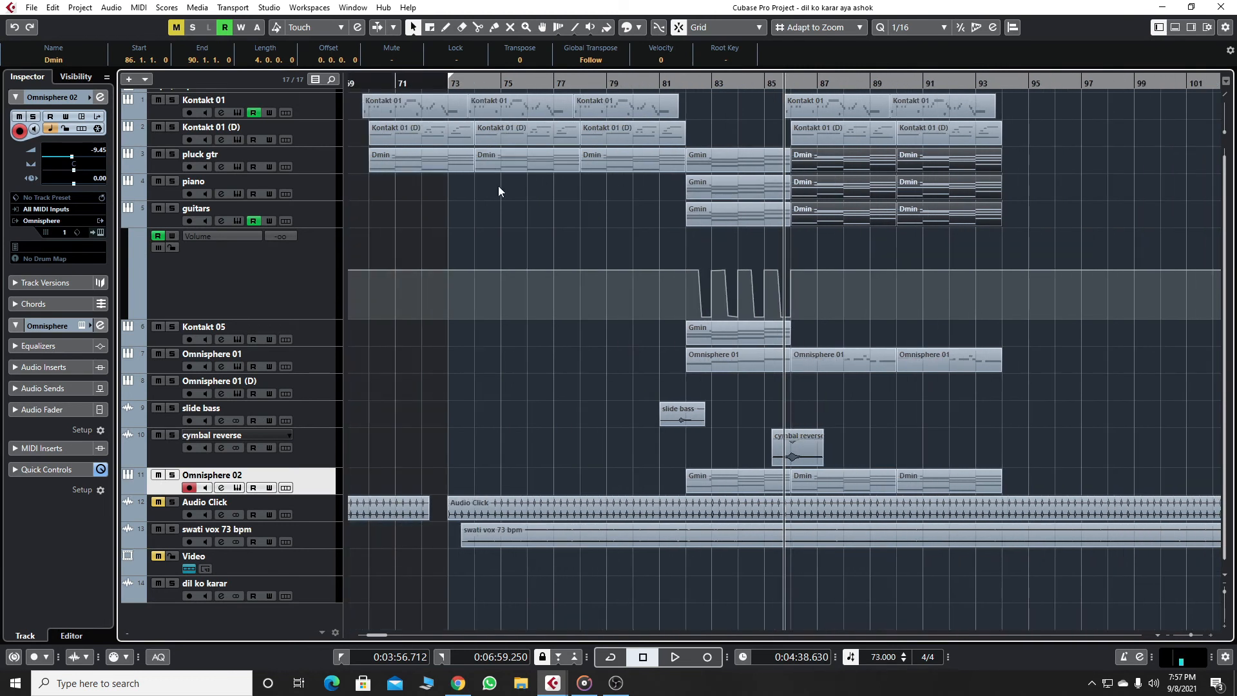
drag(498, 191, 412, 149)
click(1053, 161)
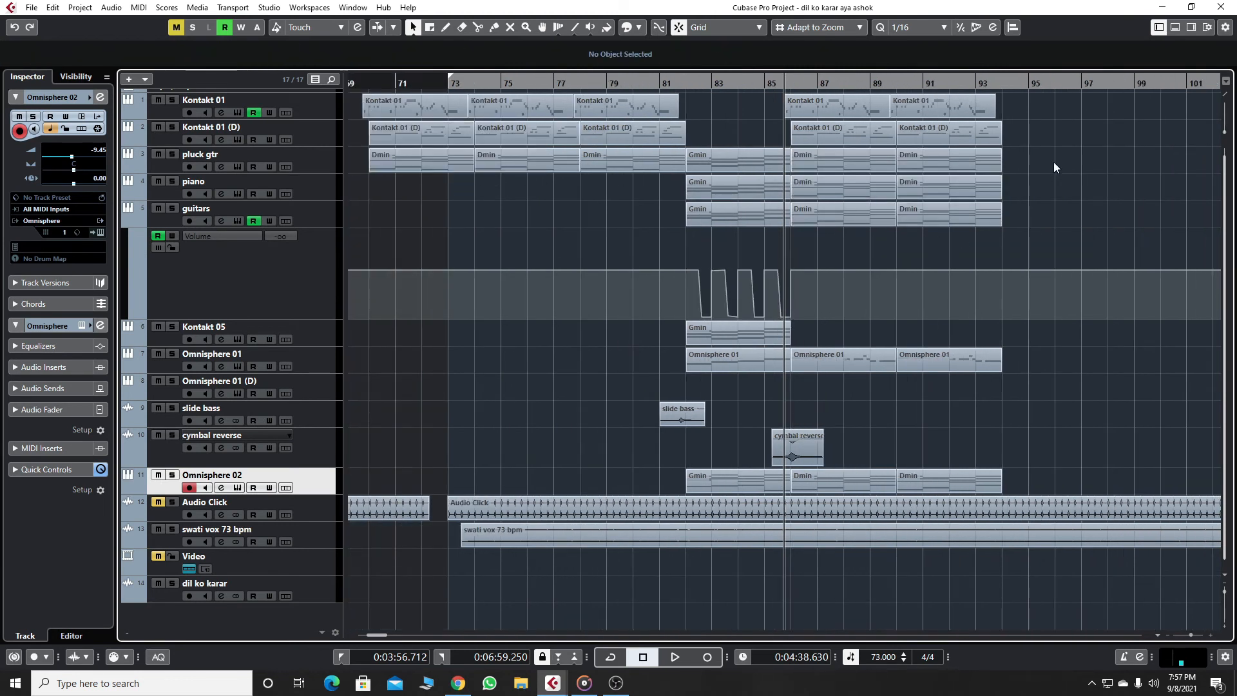
drag(1027, 157, 694, 311)
click(818, 232)
Place the playhead just before bar 86, play the guitars track in solo from there, and turn its solo off.
drag(790, 83, 775, 103)
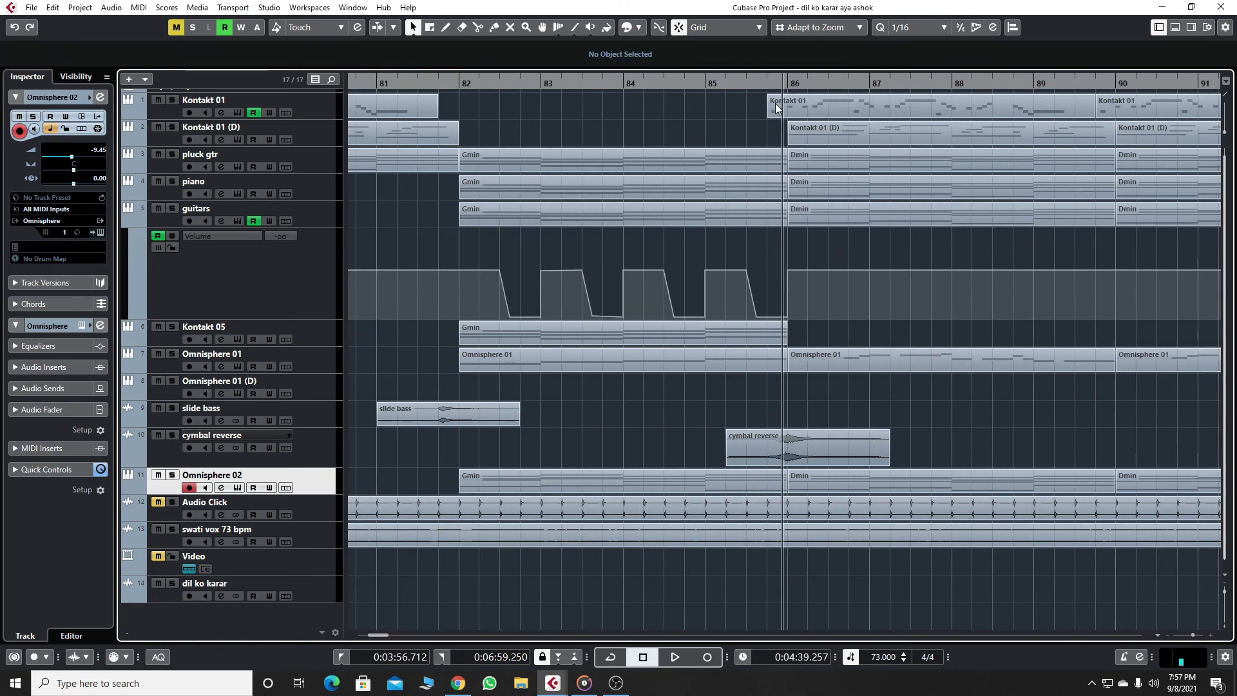
key(space)
click(174, 209)
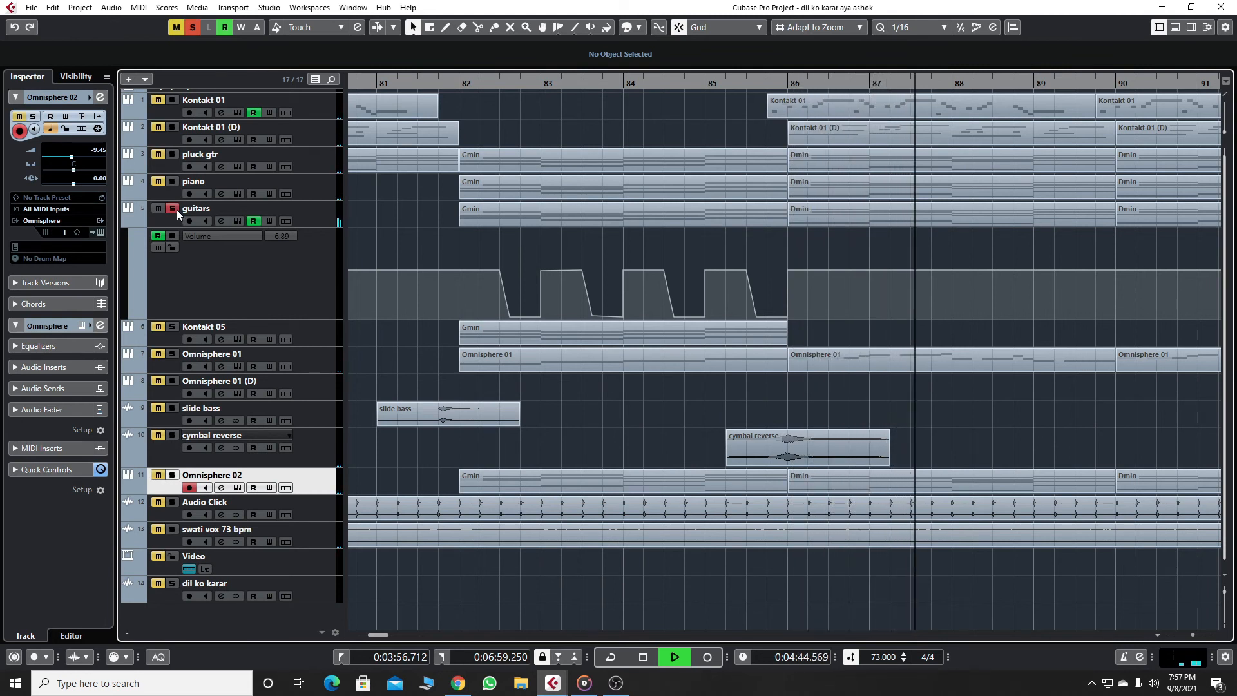
key(space)
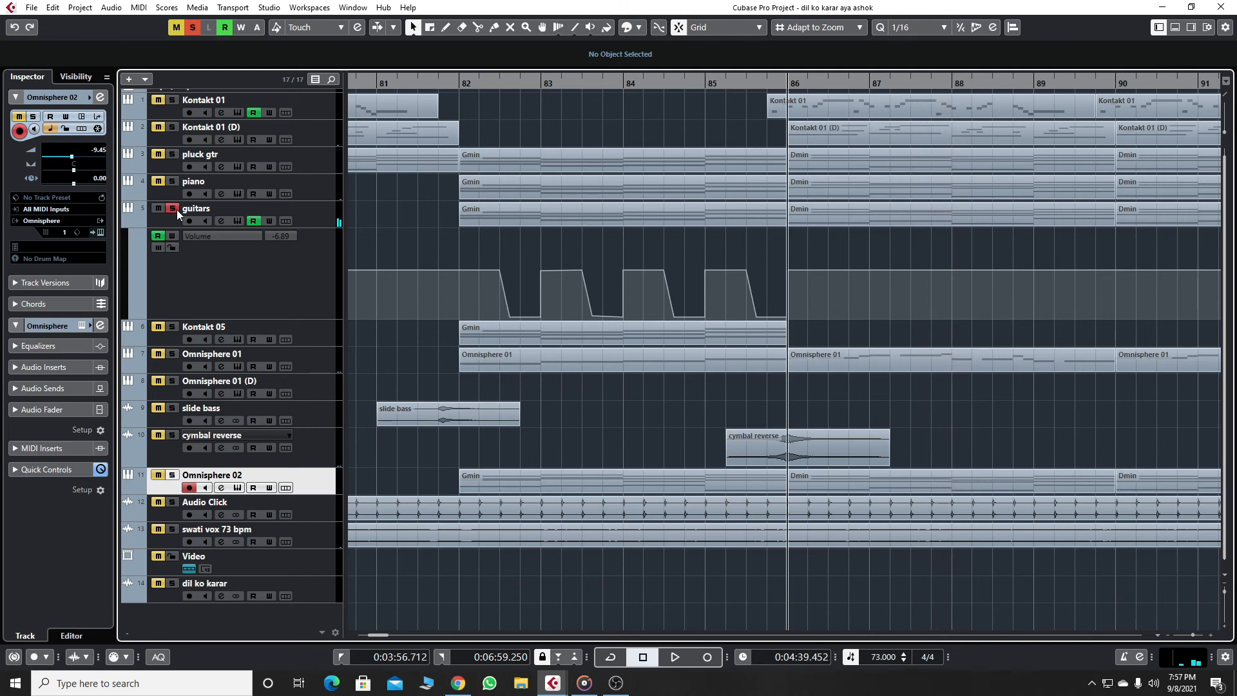
click(172, 208)
Select the Kontakt 01 clip near bar 86, examine the track's volume automation, and hide that automation lane.
key(g)
key(g)
key(g)
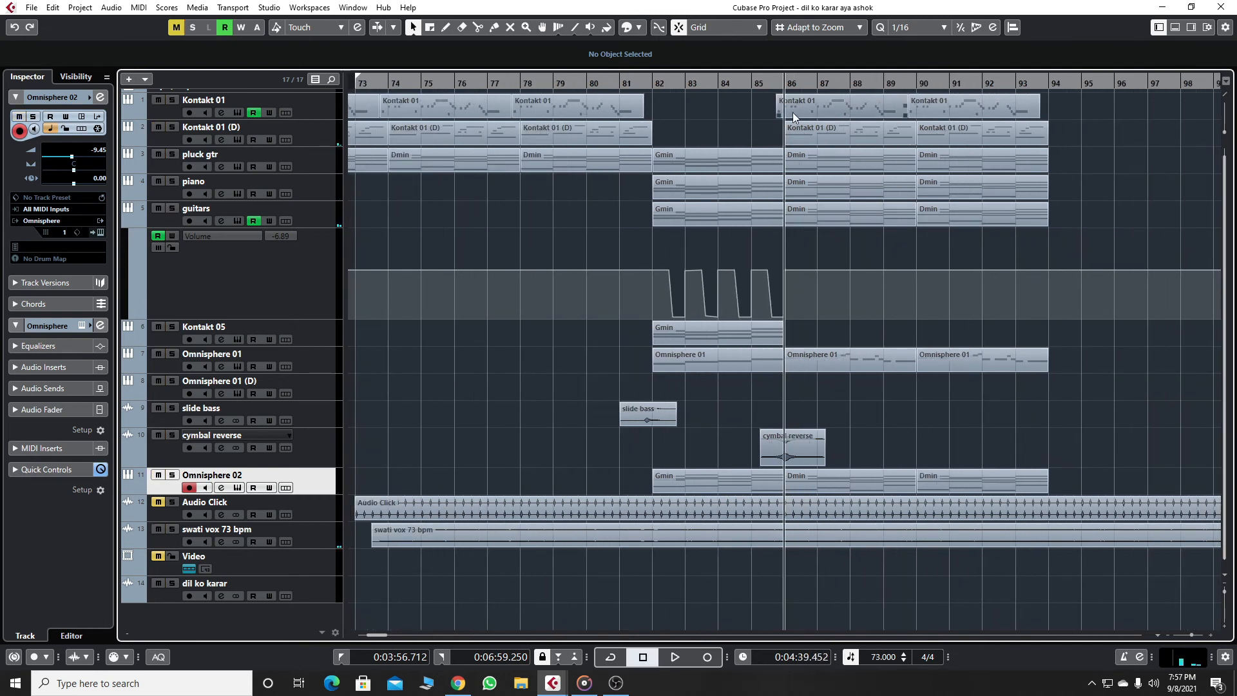
click(822, 105)
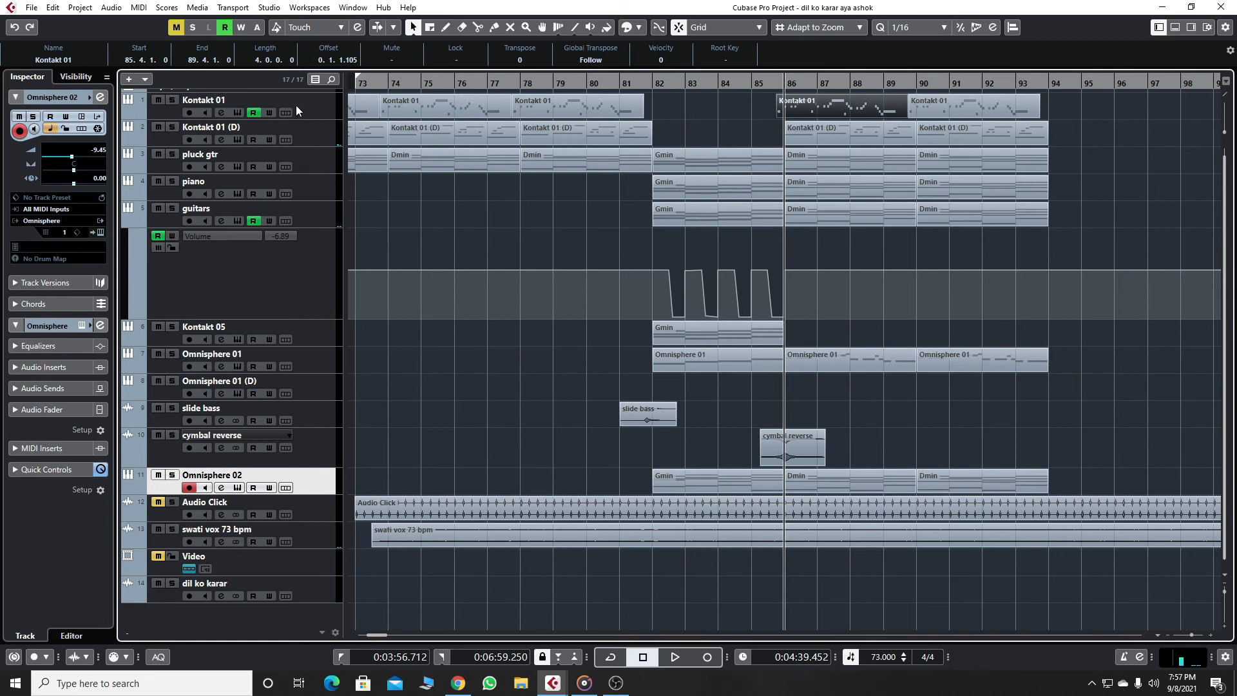
right_click(315, 112)
click(387, 279)
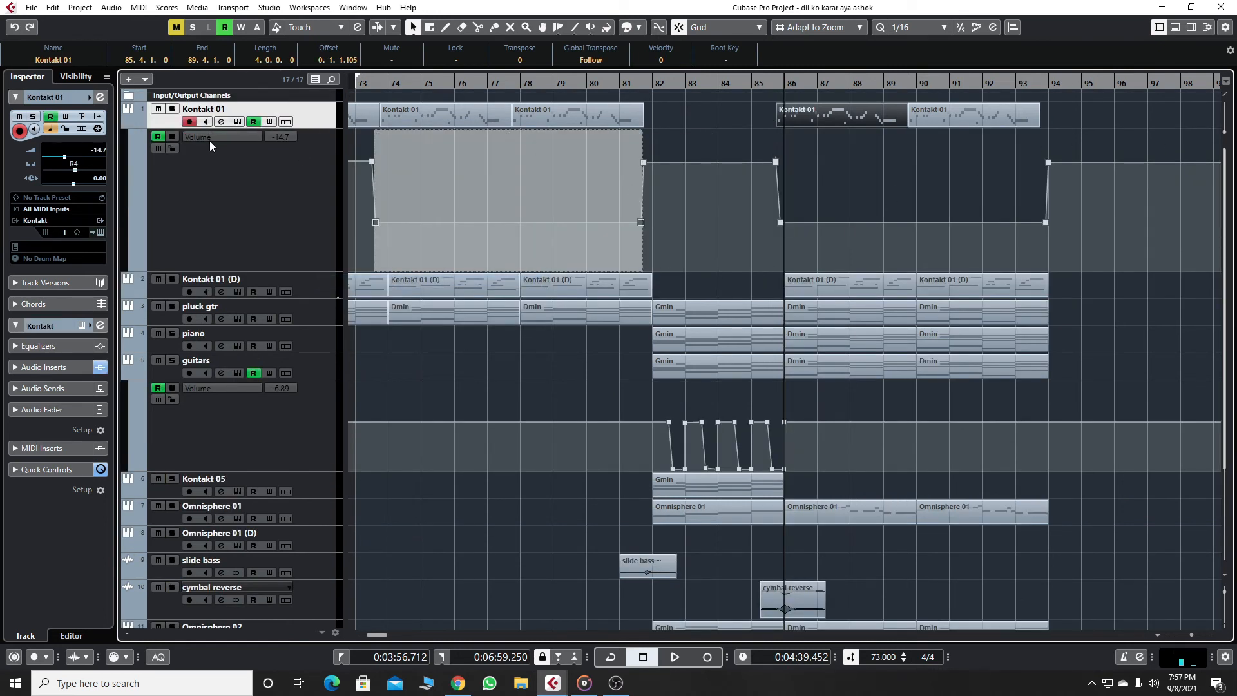
scroll(761, 274, down, 2)
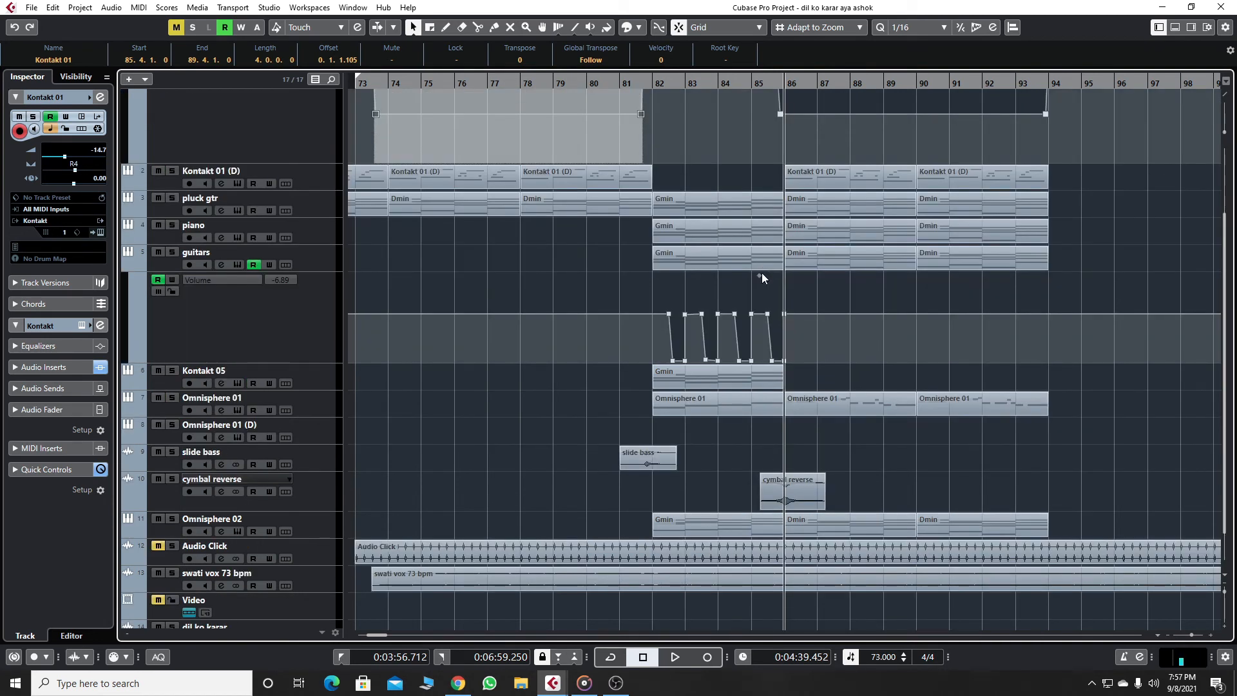
scroll(761, 274, up, 2)
Open the Omnisphere 01 clip at bar 86 in the note editor, play through its notes, and close the editor.
double_click(875, 364)
key(space)
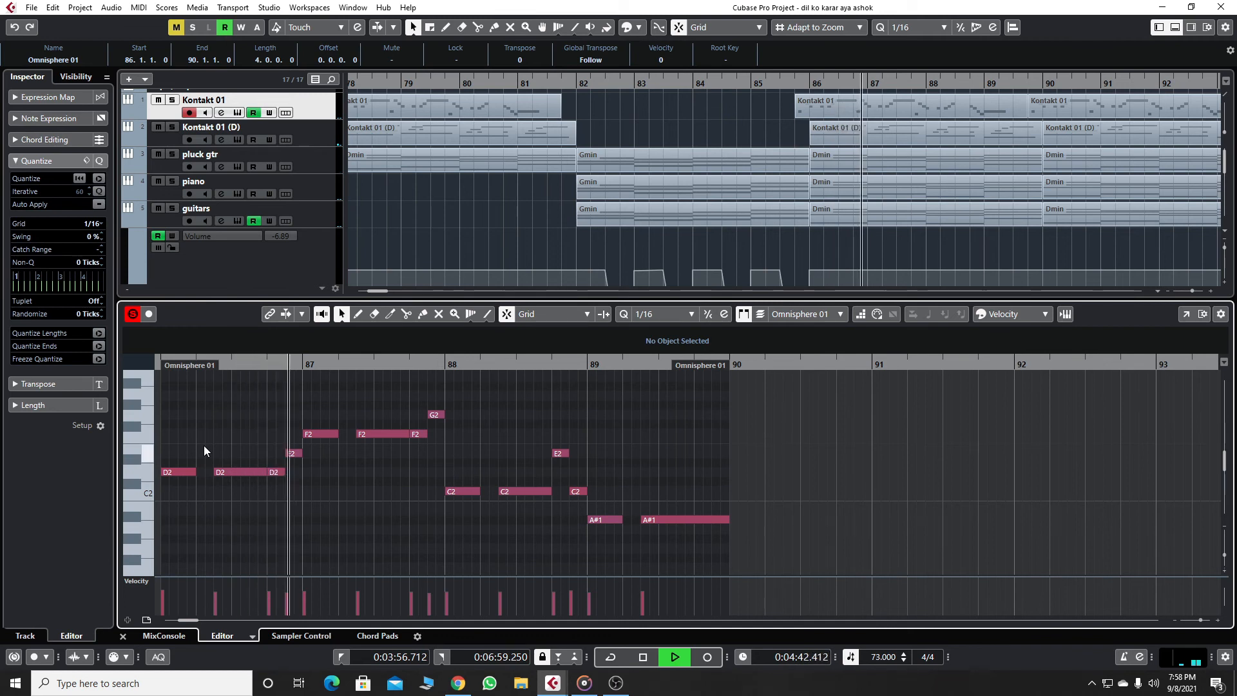
key(space)
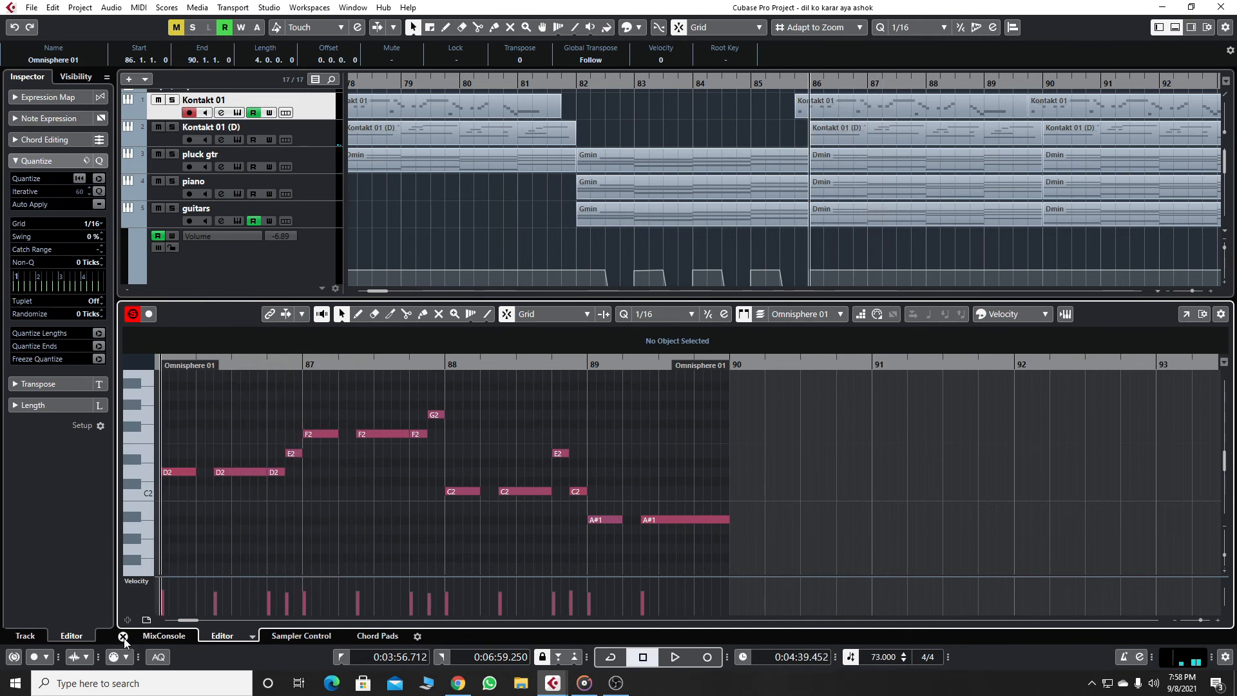
click(122, 636)
Clear the clip selection and play the full mix from bar 86.
click(773, 392)
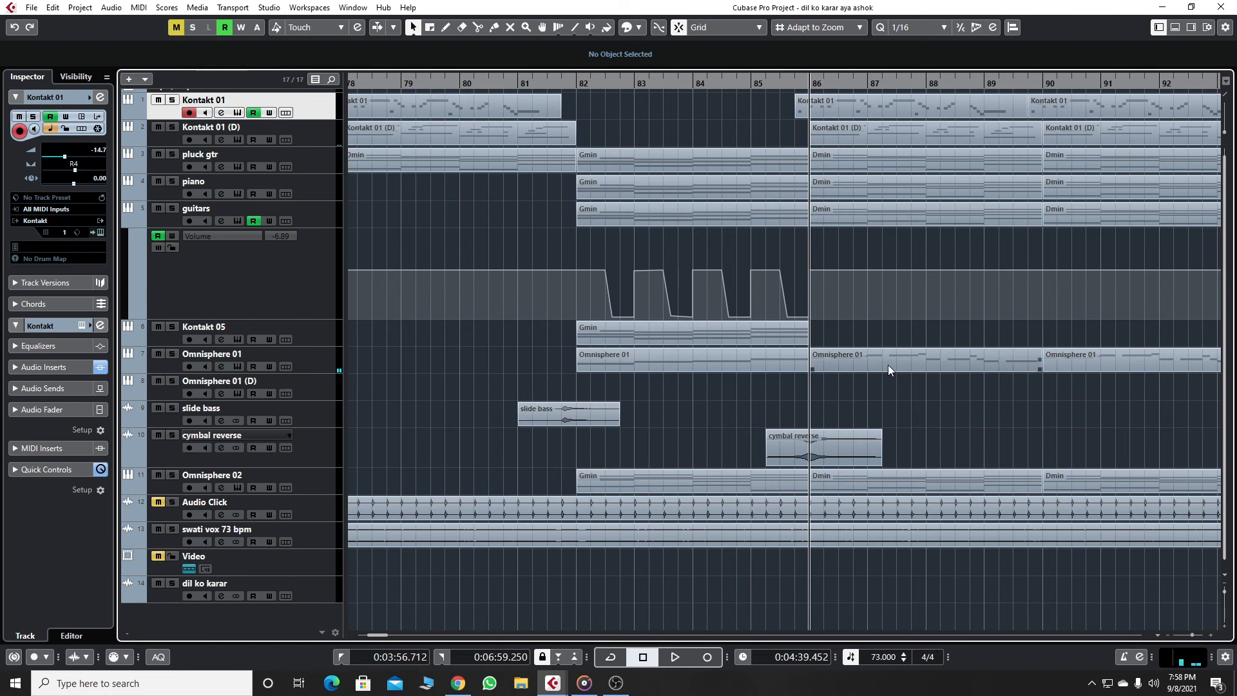
key(space)
key(g)
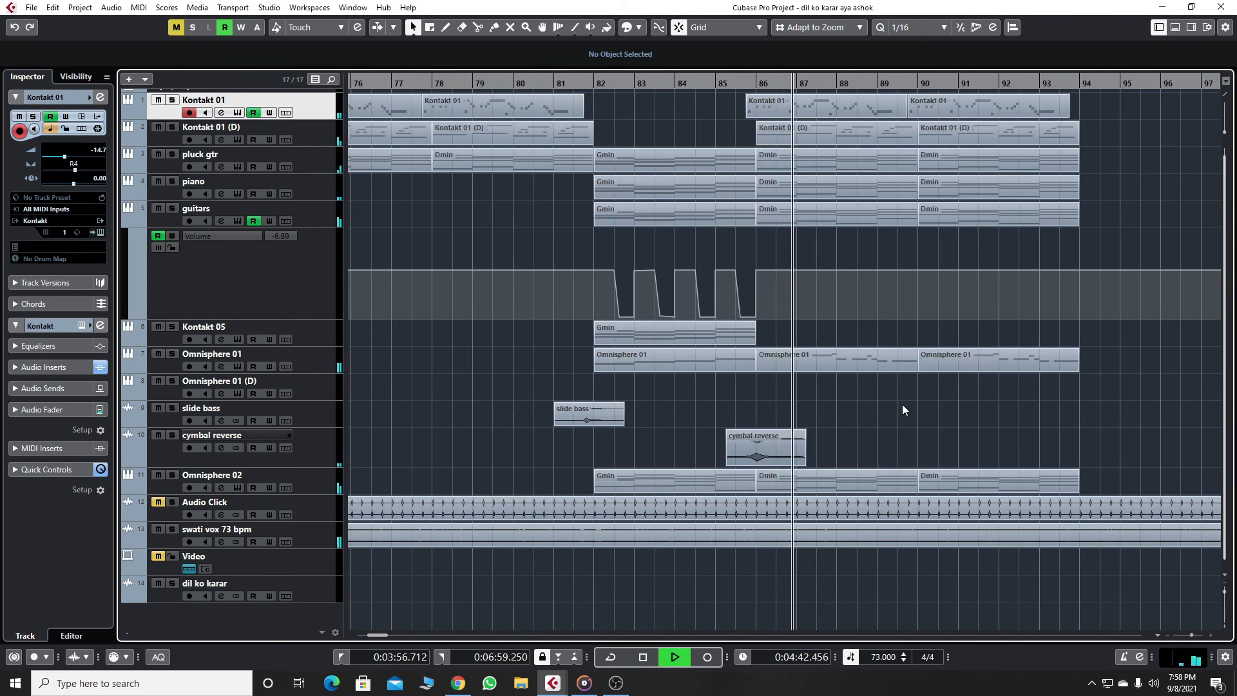
key(g)
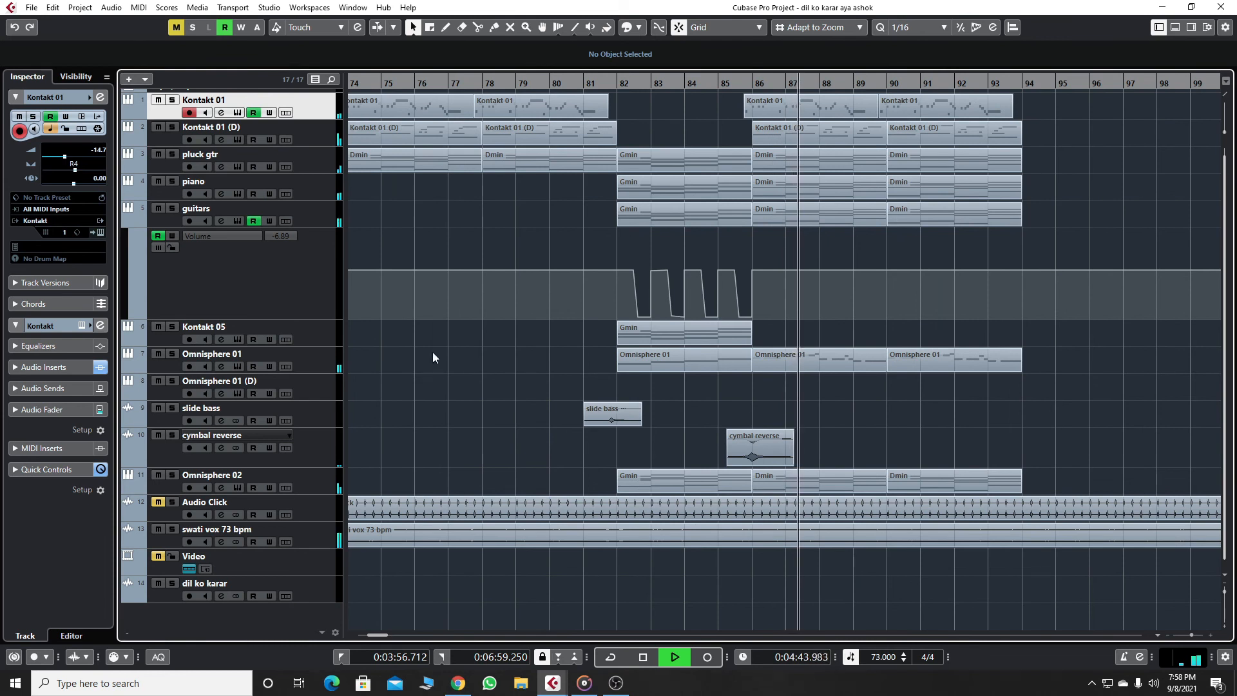
Audition the Kontakt 01 (D) track in solo, and briefly mute the vocal track to hear the instruments alone, restoring each.
click(172, 127)
click(172, 127)
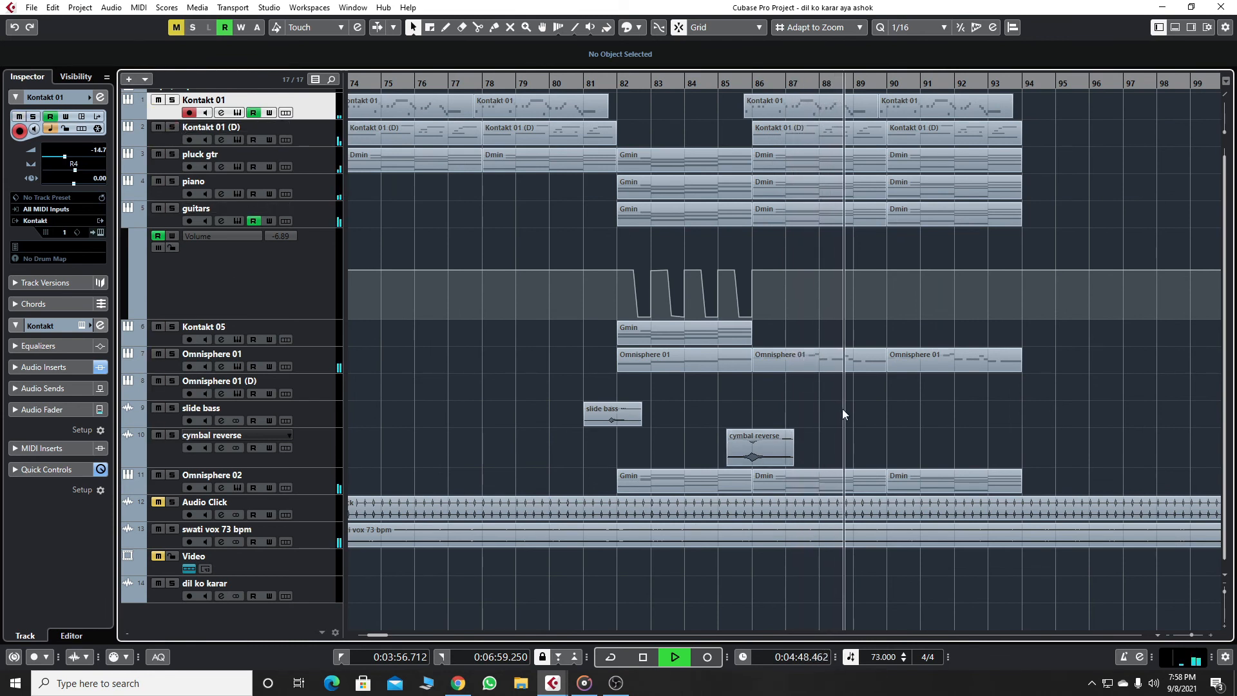
click(159, 529)
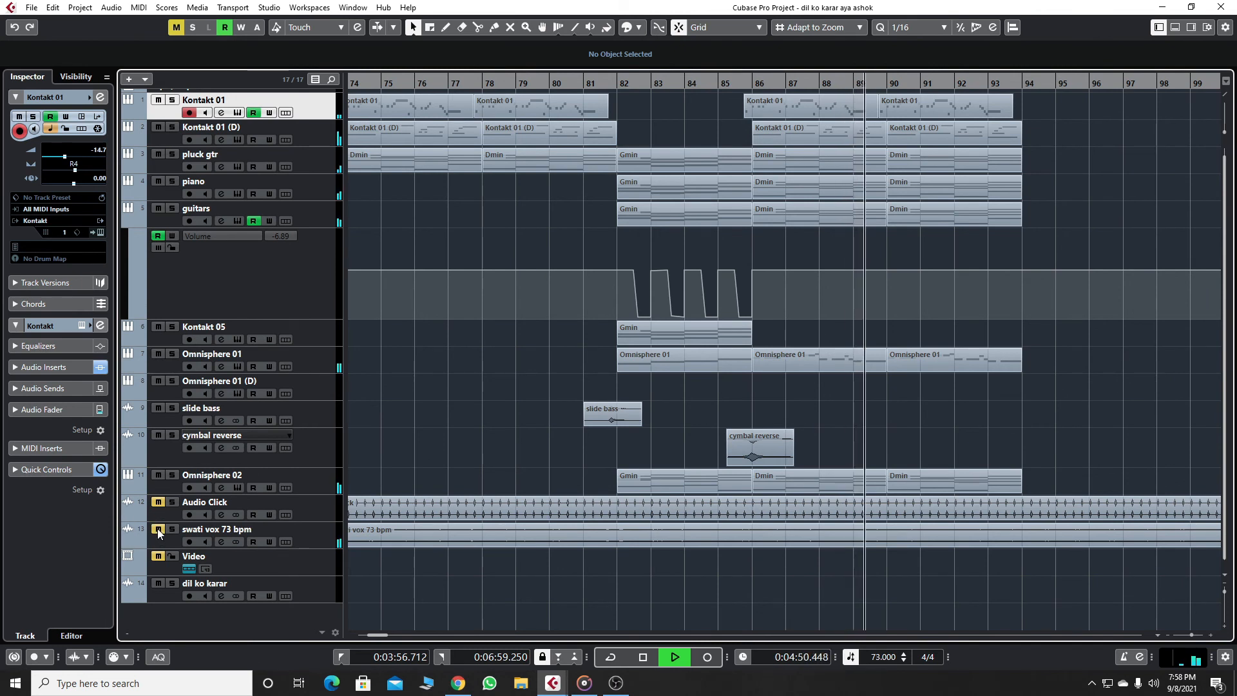
click(159, 530)
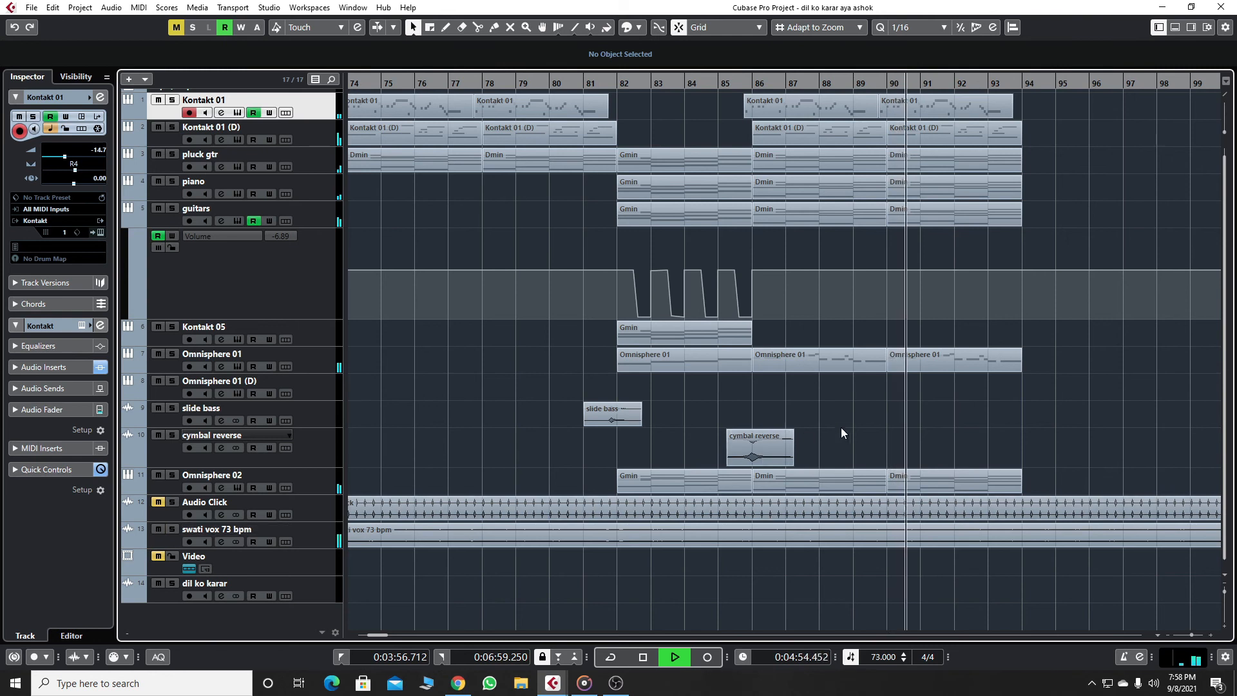
Examine the whole arrangement in a wide overview during playback, and rewind to near bar 86.
key(g)
key(g)
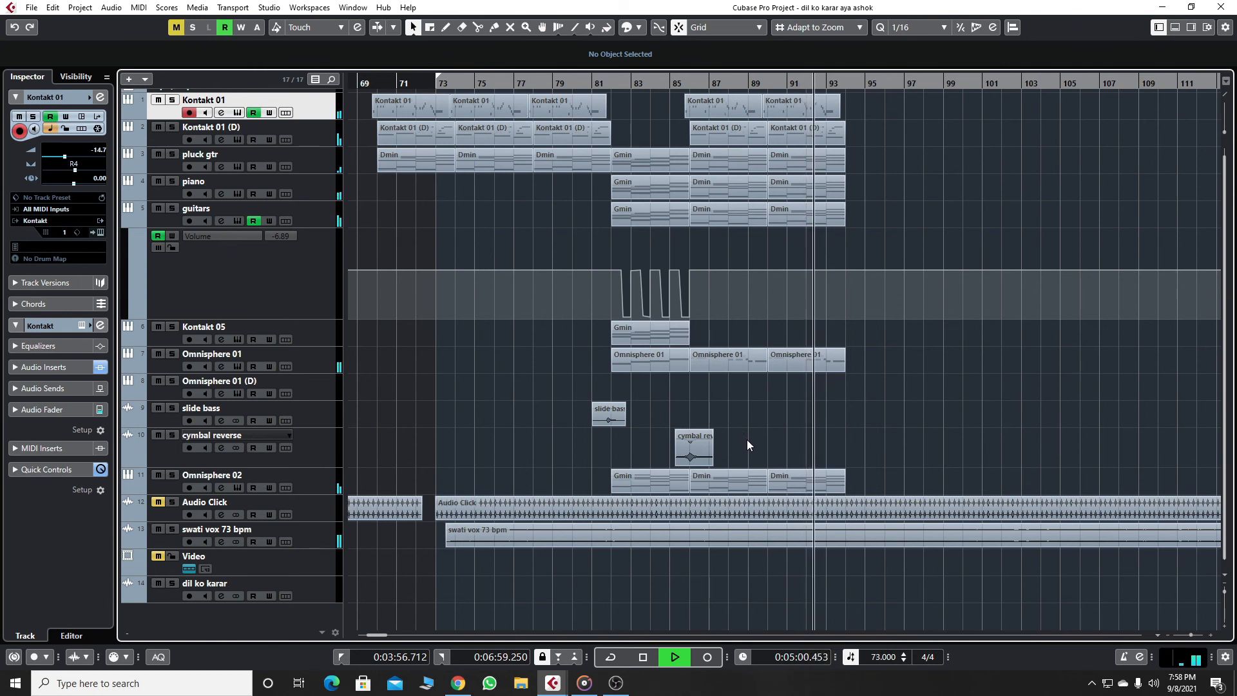
key(g)
key(g)
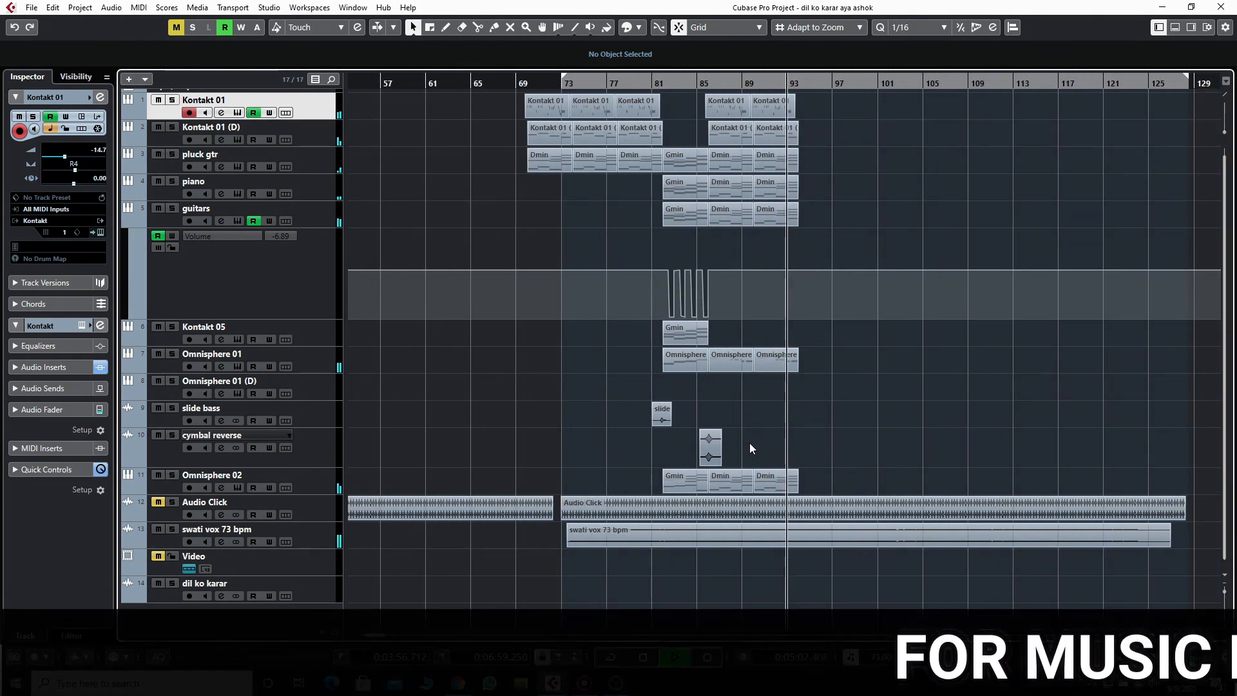
key(h)
key(g)
key(KP_Subtract)
key(g)
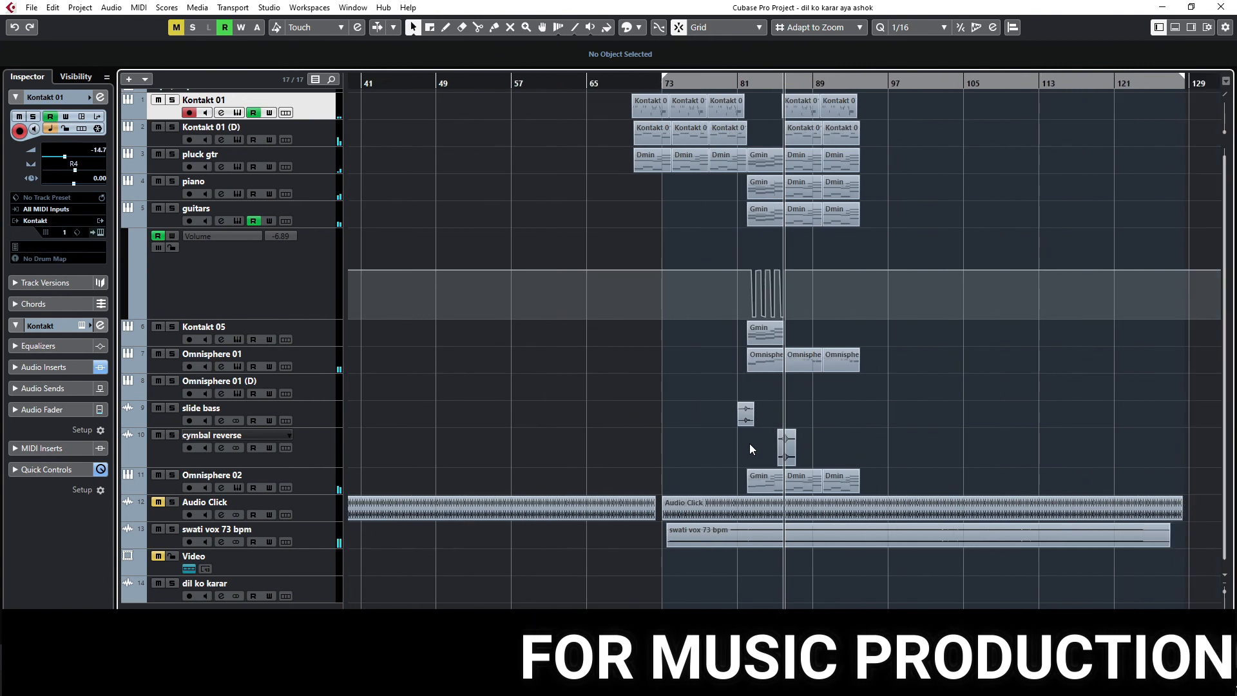